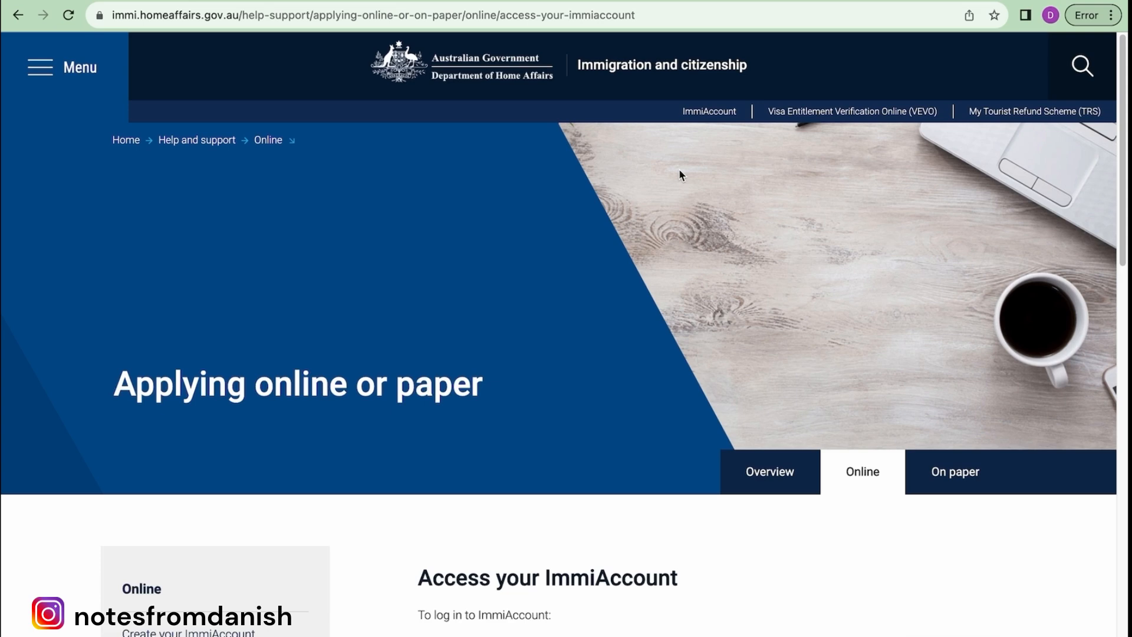
# - Open a new browser tab showing the Google start page
pyautogui.press('super+t')
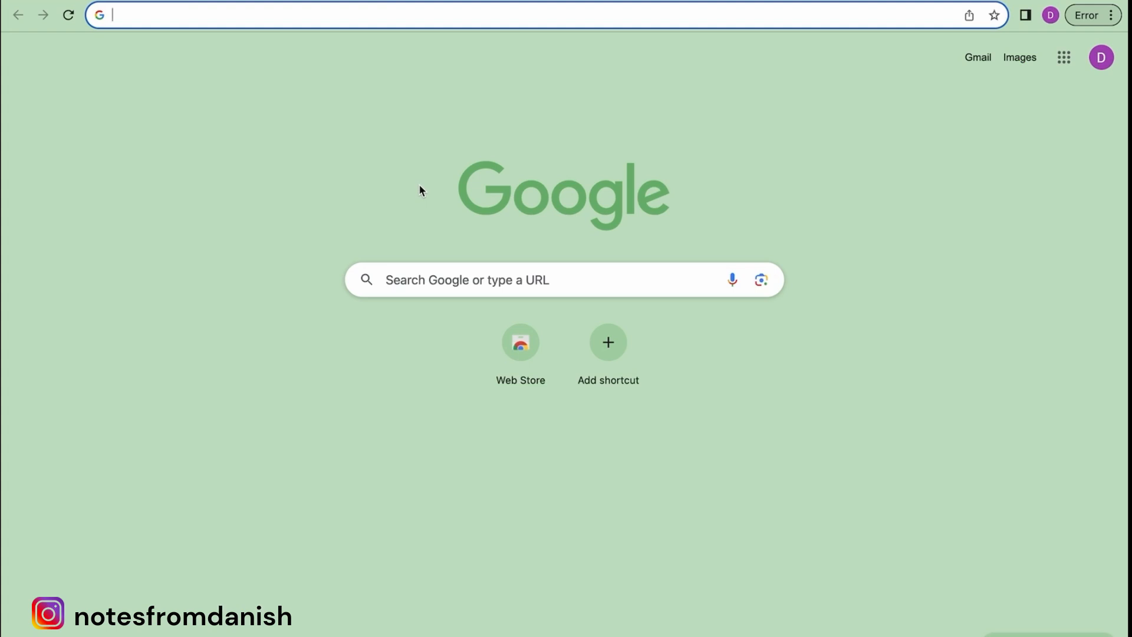
# - Search Google for 'immi login' and open the 'Immi Account - Department of Home Affairs' result
pyautogui.click(423, 276)
pyautogui.write('immi')
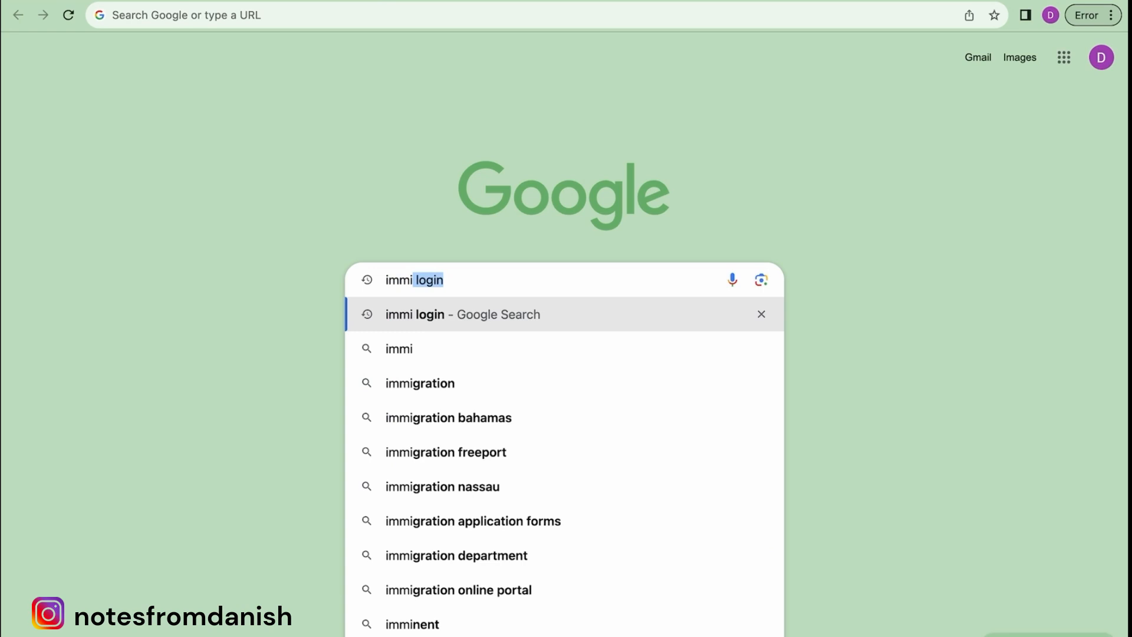
pyautogui.press('Return')
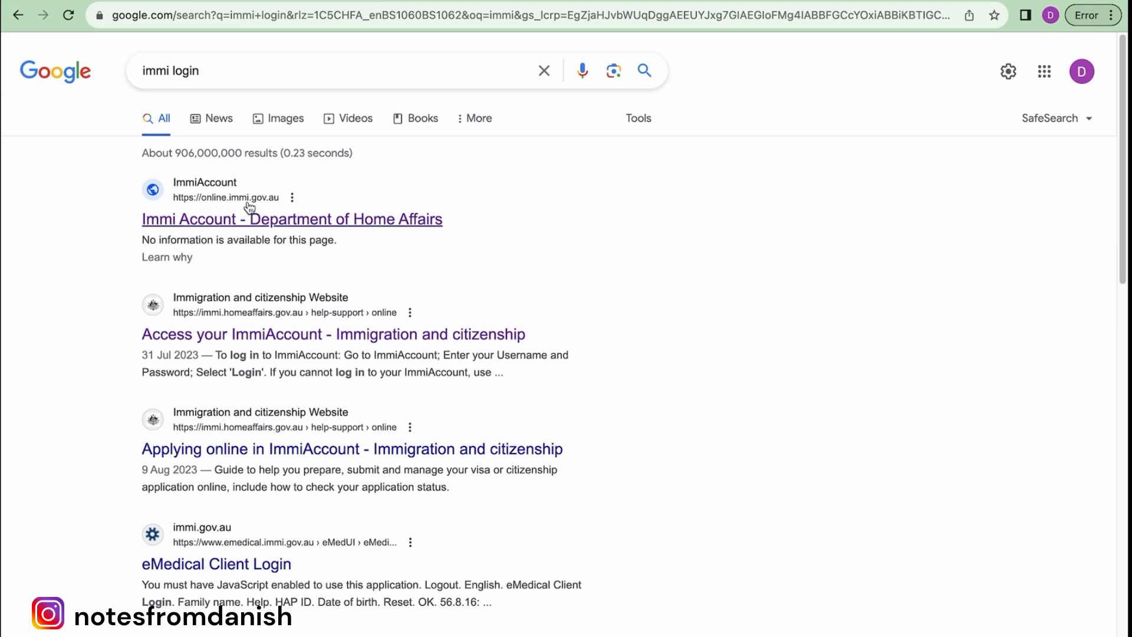
pyautogui.click(252, 226)
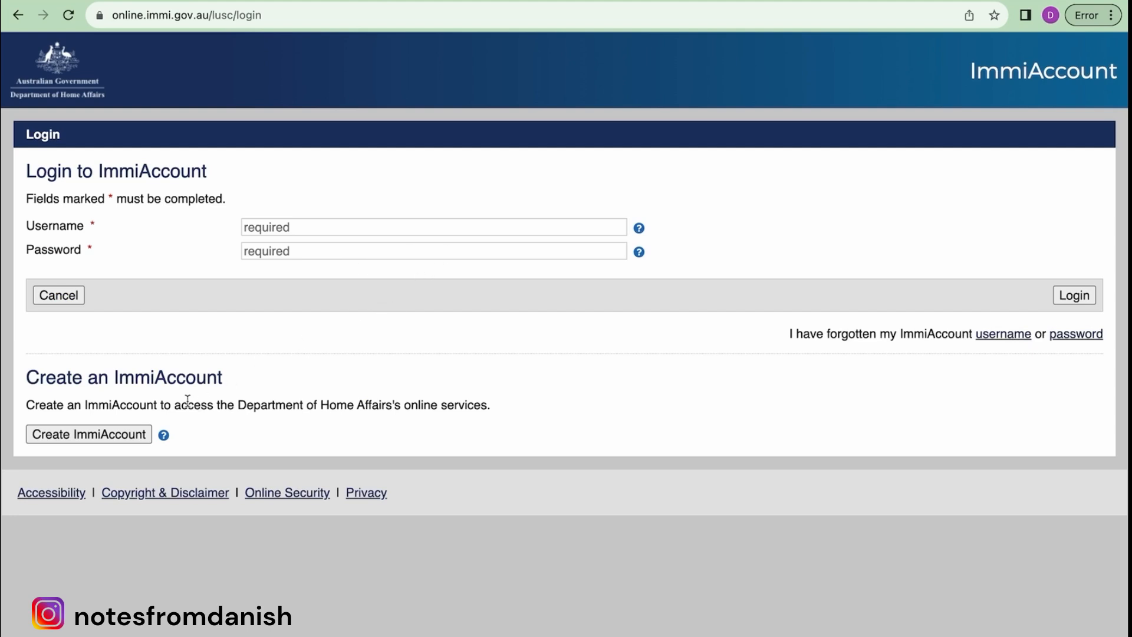
# - Register a new ImmiAccount, pointing out the password rules and forgotten-password note, then submit
pyautogui.click(96, 434)
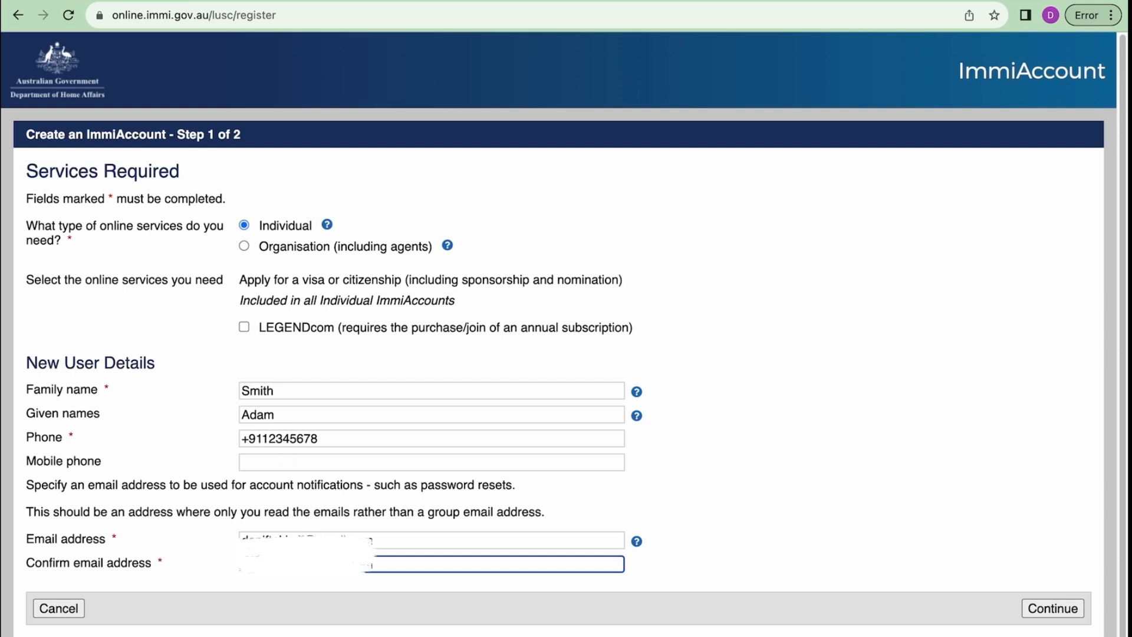
pyautogui.click(1052, 607)
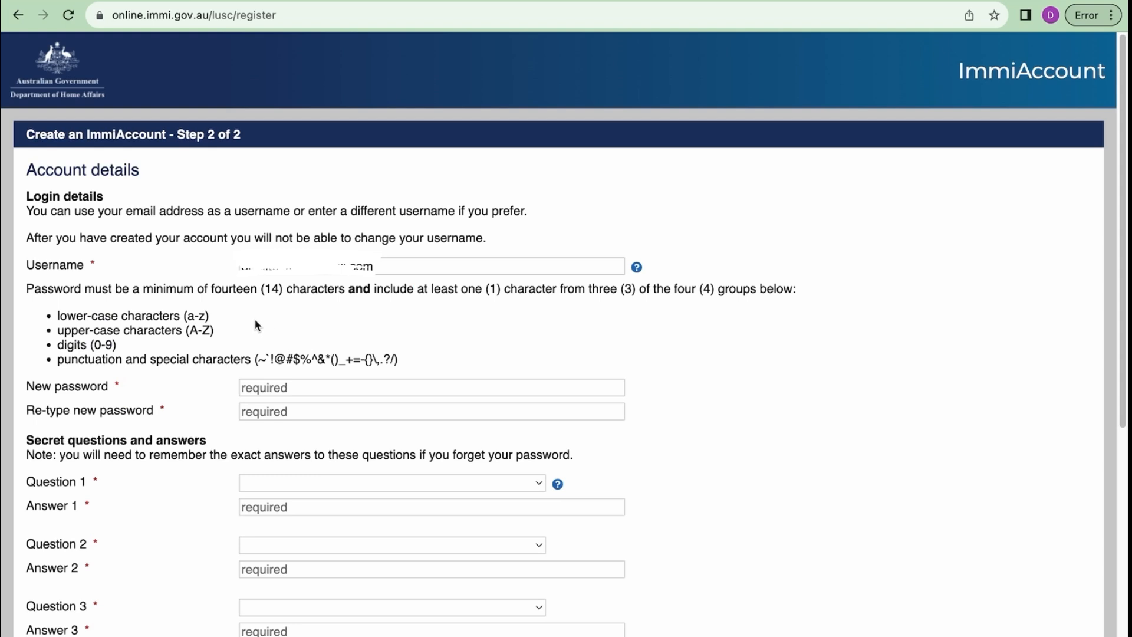
pyautogui.click(56, 309)
pyautogui.moveTo(57, 313); pyautogui.dragTo(324, 373)
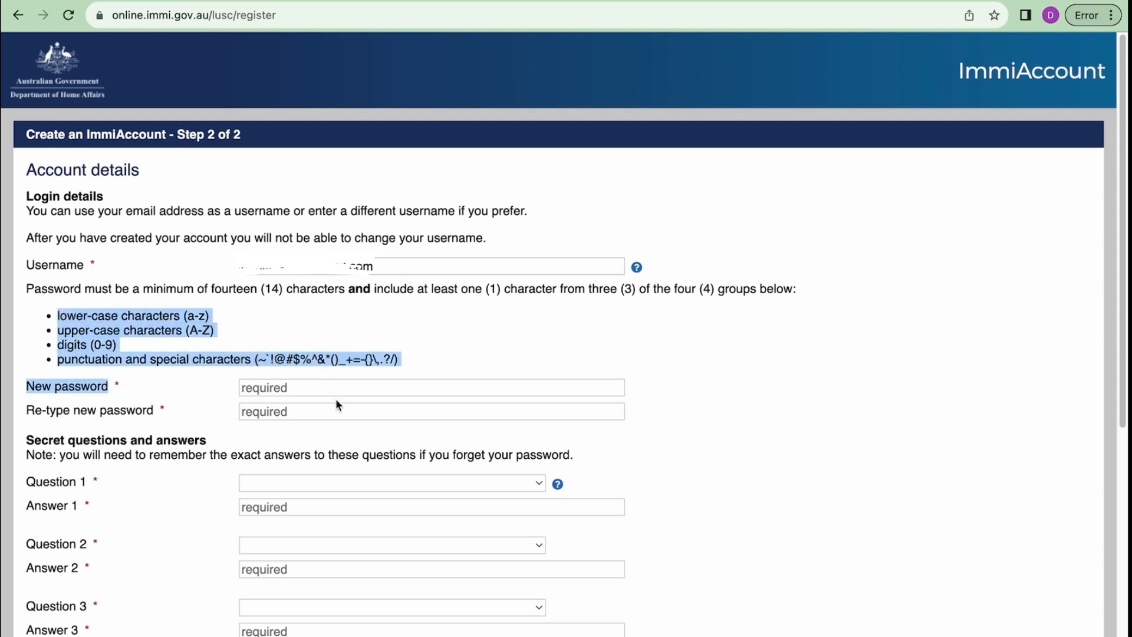
pyautogui.scroll(-3, 335, 398)
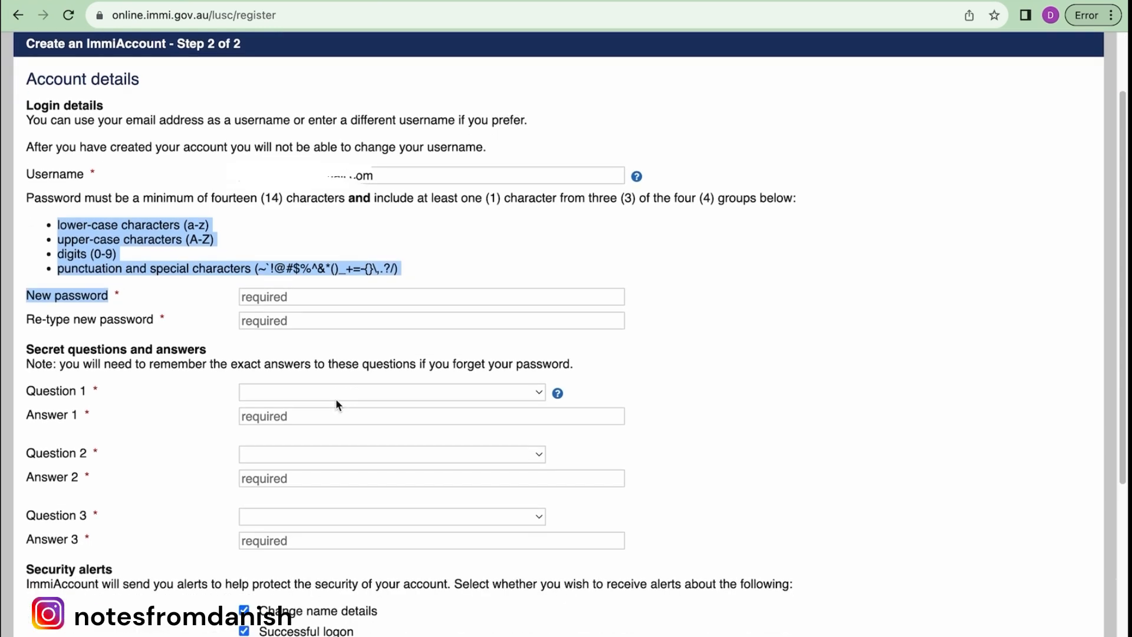
pyautogui.moveTo(442, 363); pyautogui.dragTo(567, 365)
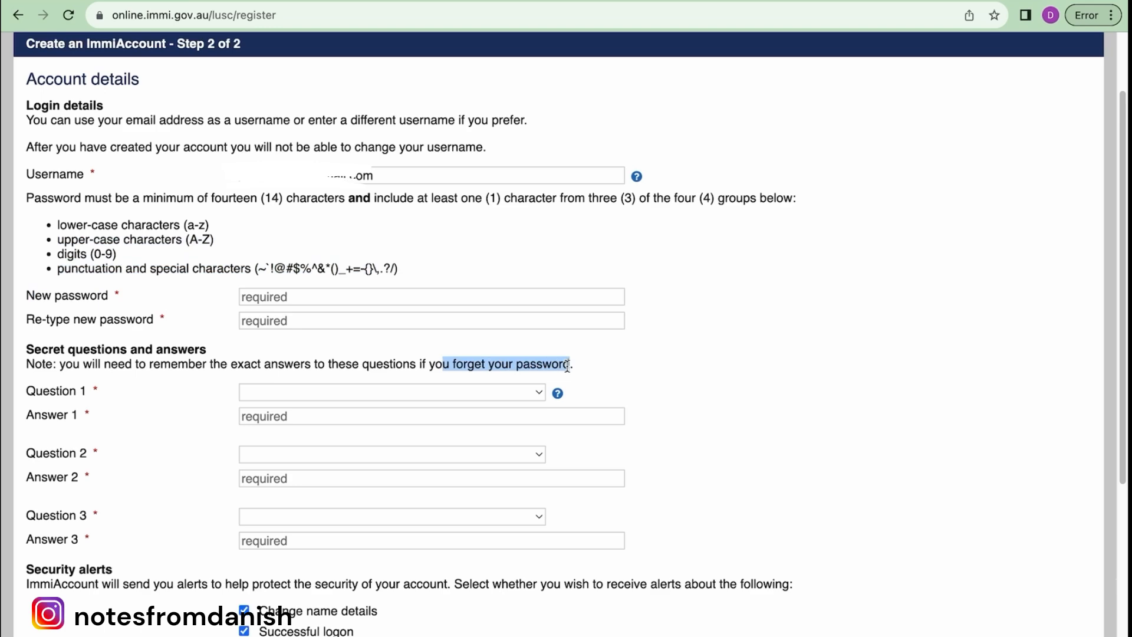
pyautogui.scroll(-5, 567, 366)
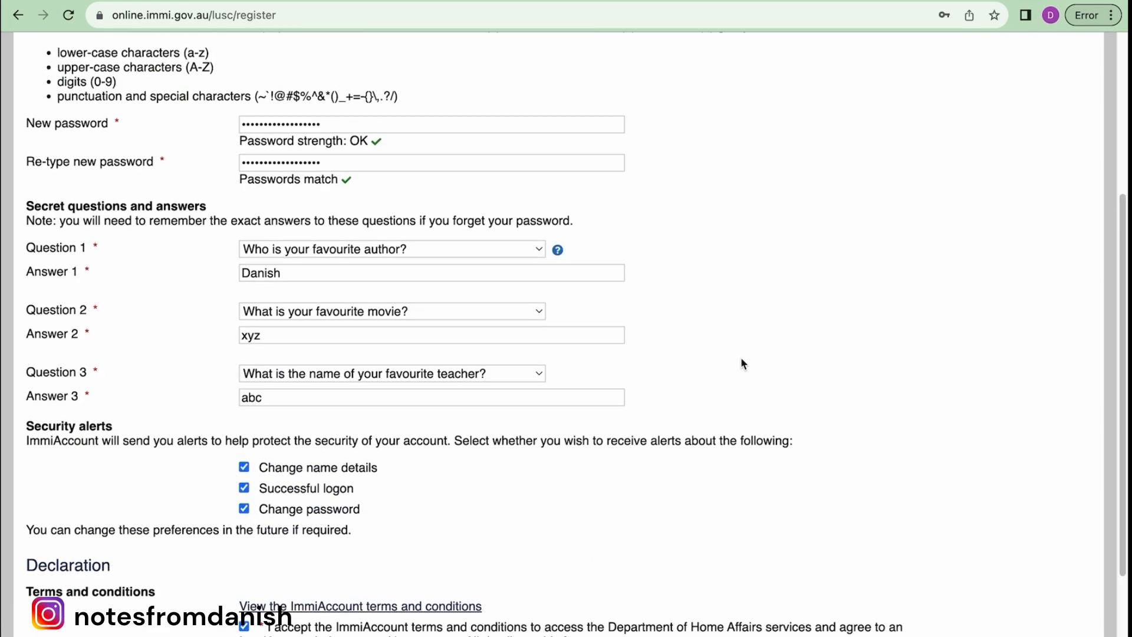
pyautogui.scroll(-3, 742, 363)
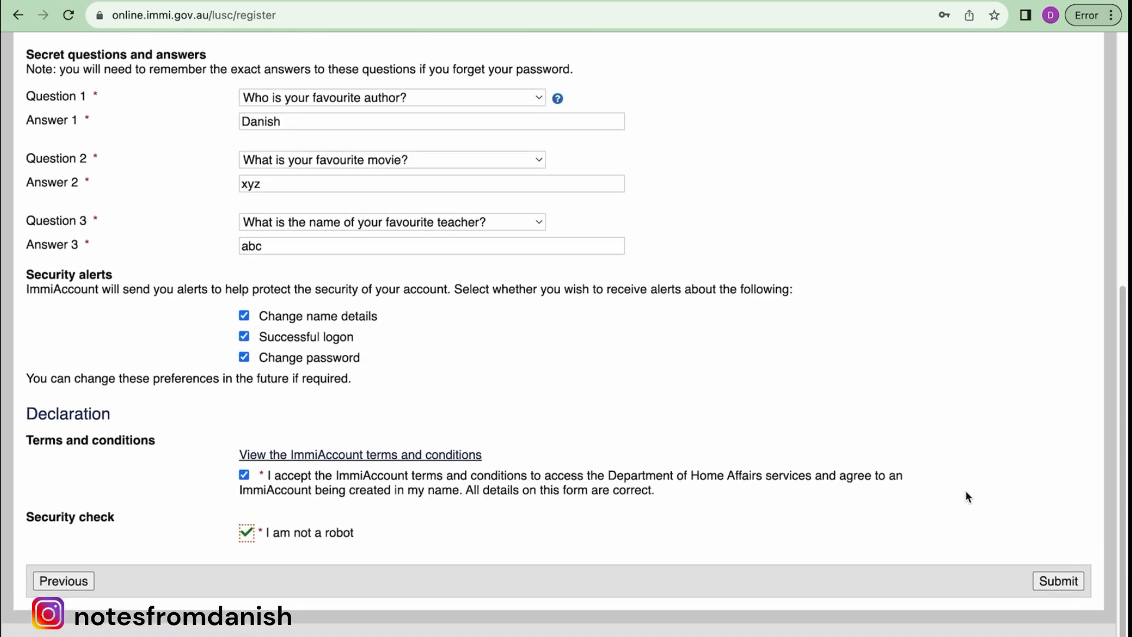
pyautogui.click(1058, 581)
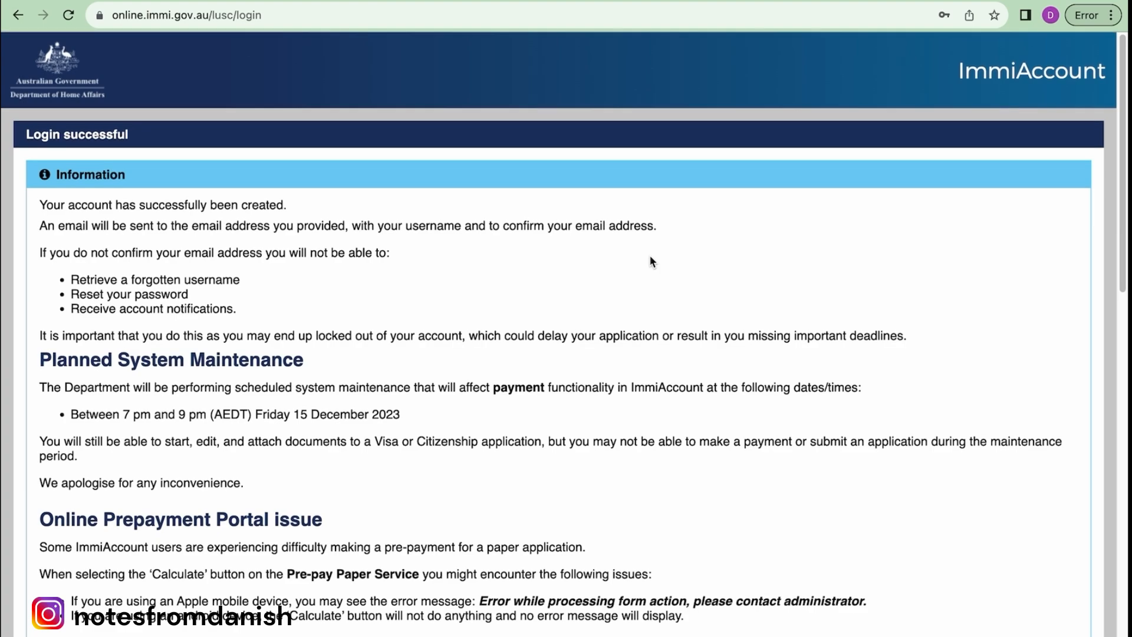
# - Continue past the Login successful notices to the empty My applications page
pyautogui.scroll(-15, 651, 261)
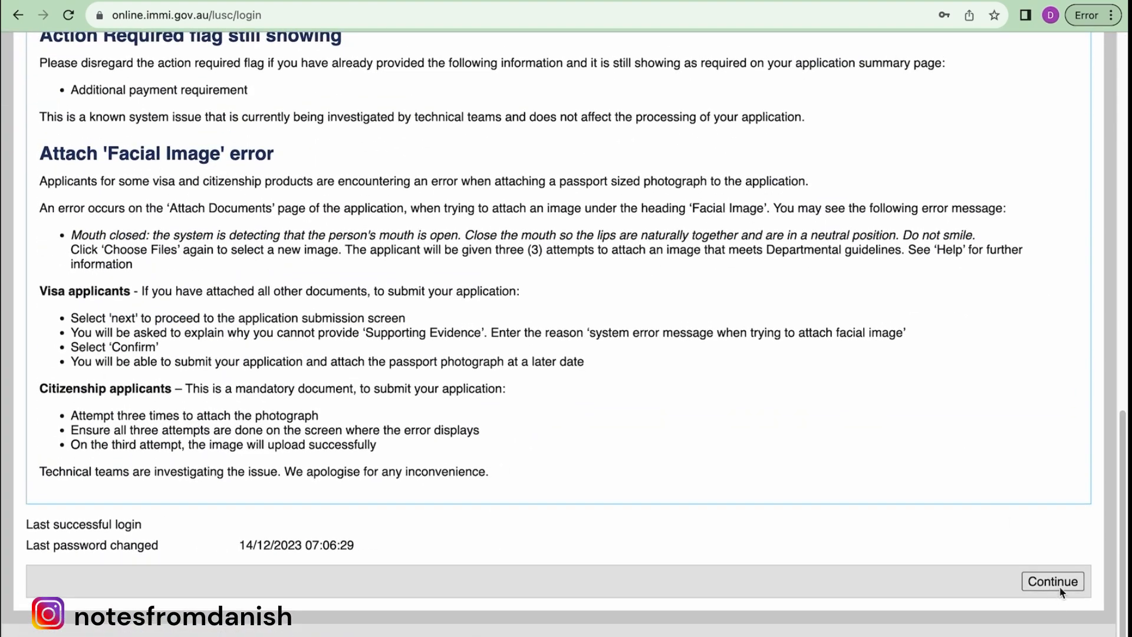
pyautogui.click(1059, 585)
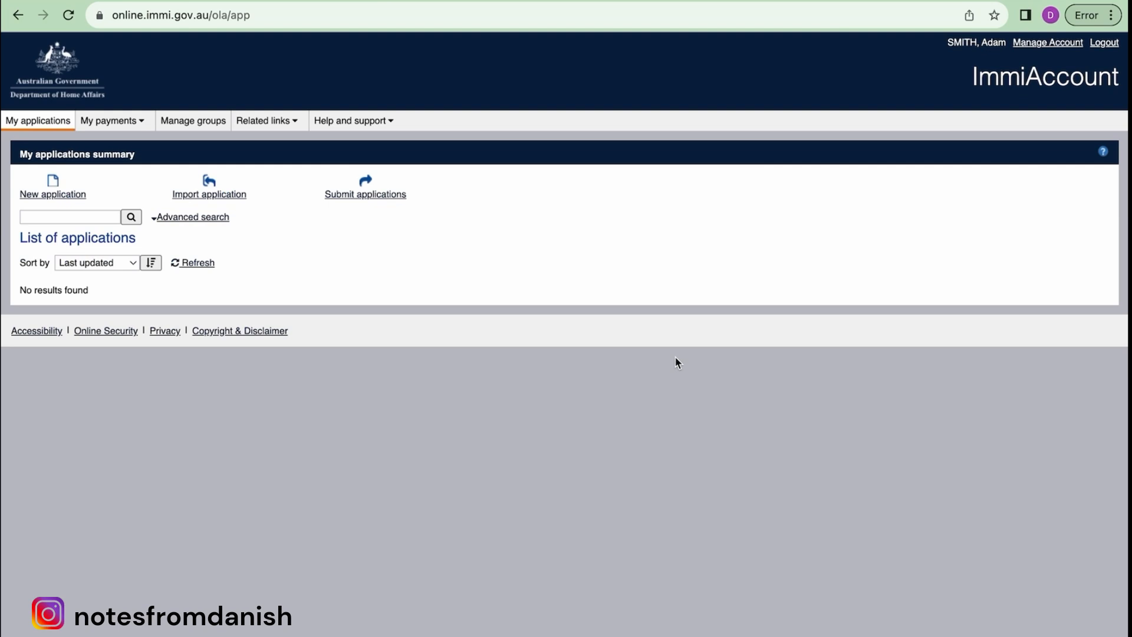
# - Start a new application and pick Visitor Visa (600) under the Visitor category
pyautogui.click(55, 194)
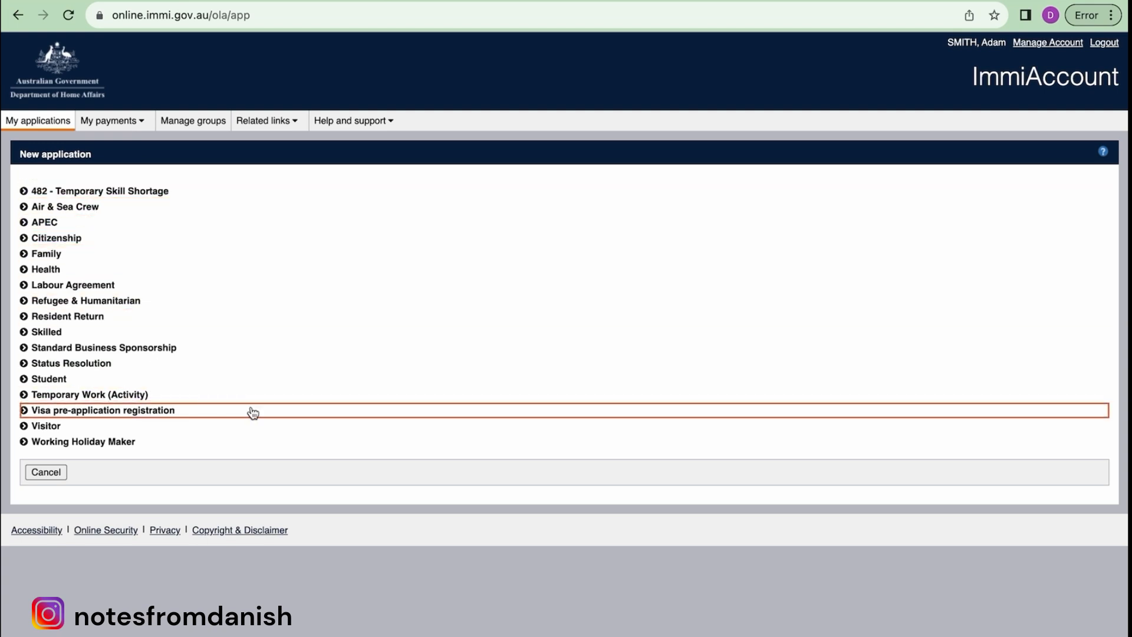
pyautogui.click(27, 428)
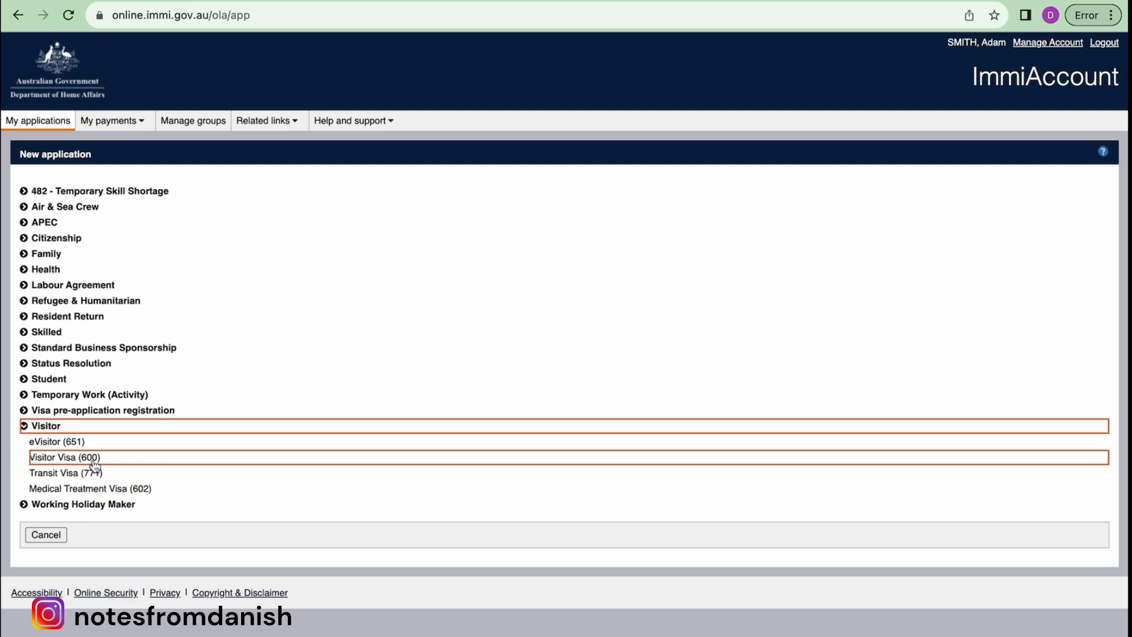
pyautogui.click(76, 460)
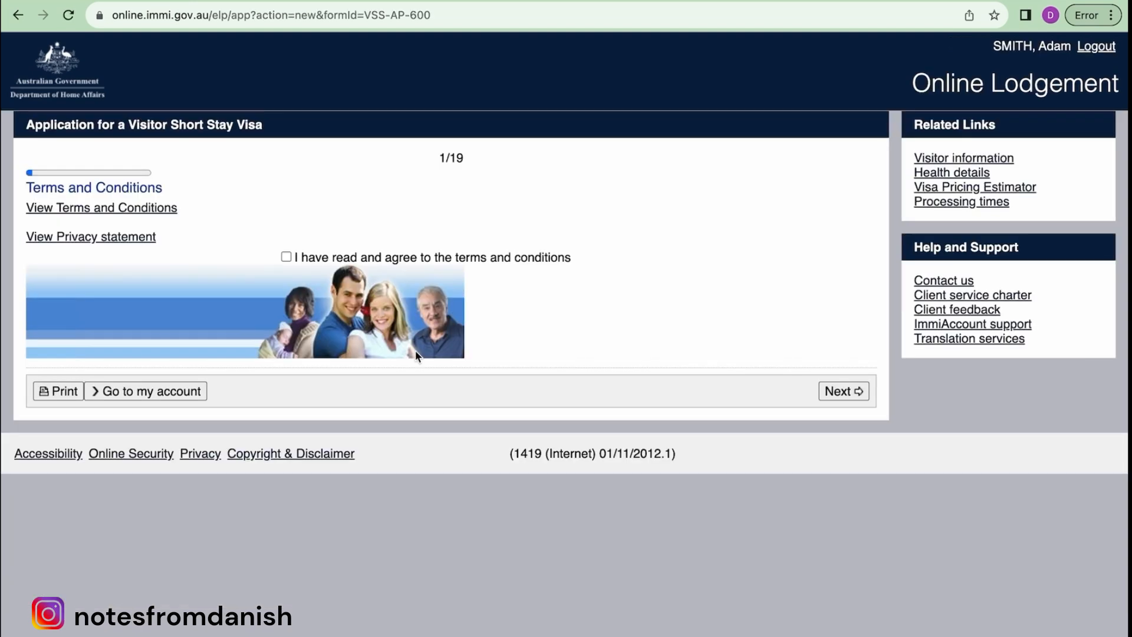
# - Accept the terms and conditions and go on to the Application context page
pyautogui.click(286, 271)
pyautogui.click(832, 411)
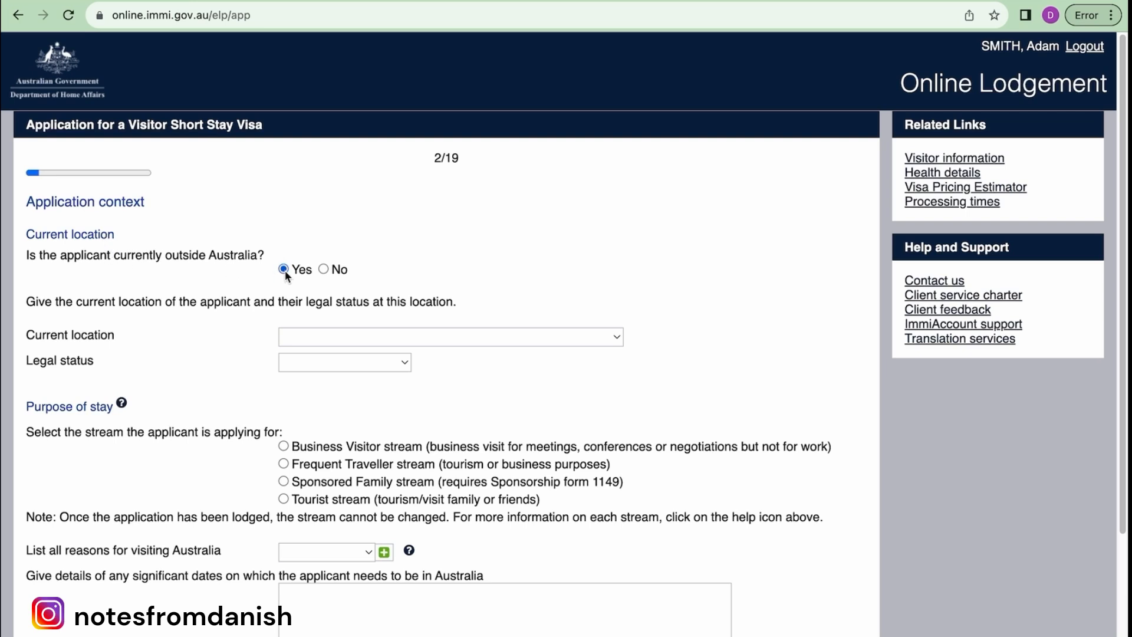
# - Set current location to INDIA, legal status to Citizen, and select the Tourist stream
pyautogui.click(311, 335)
pyautogui.write('india')
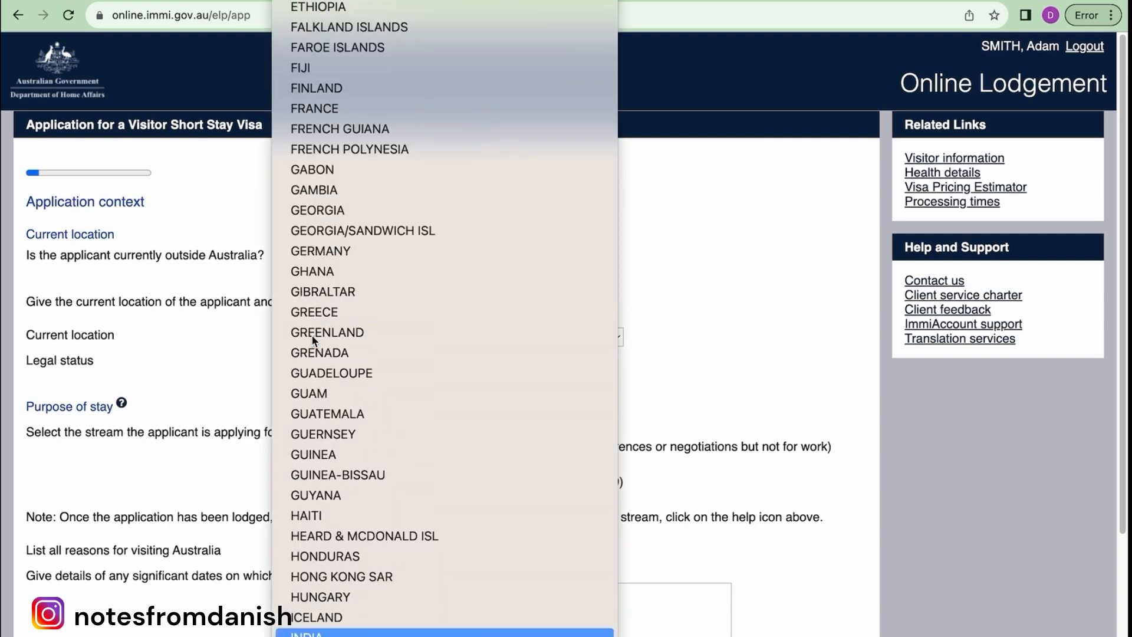
pyautogui.press('Return')
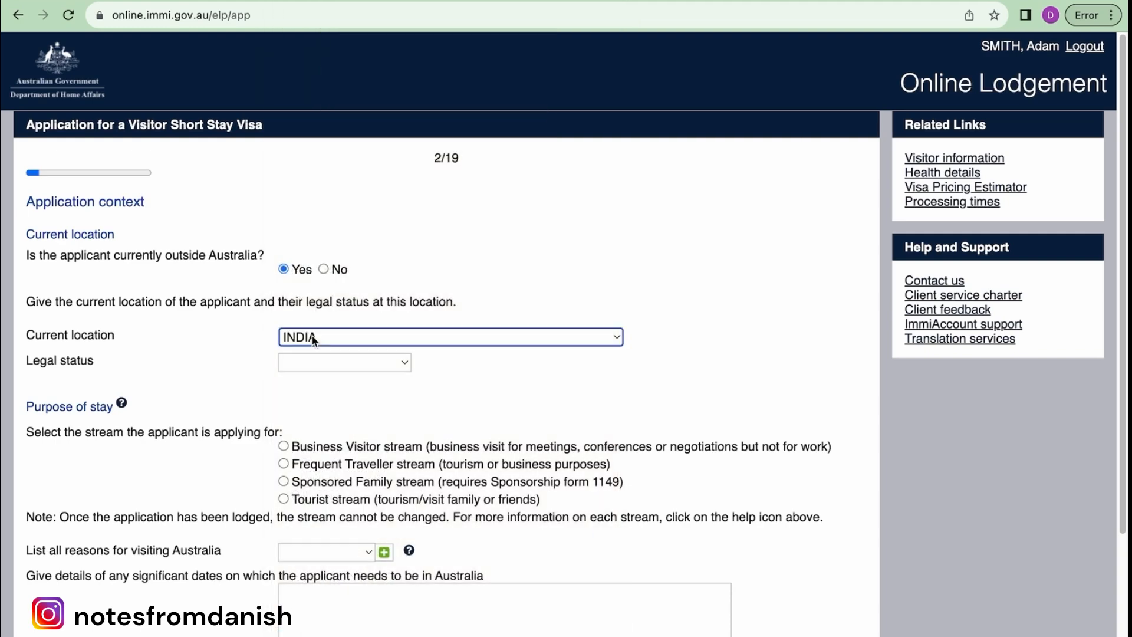
pyautogui.click(341, 365)
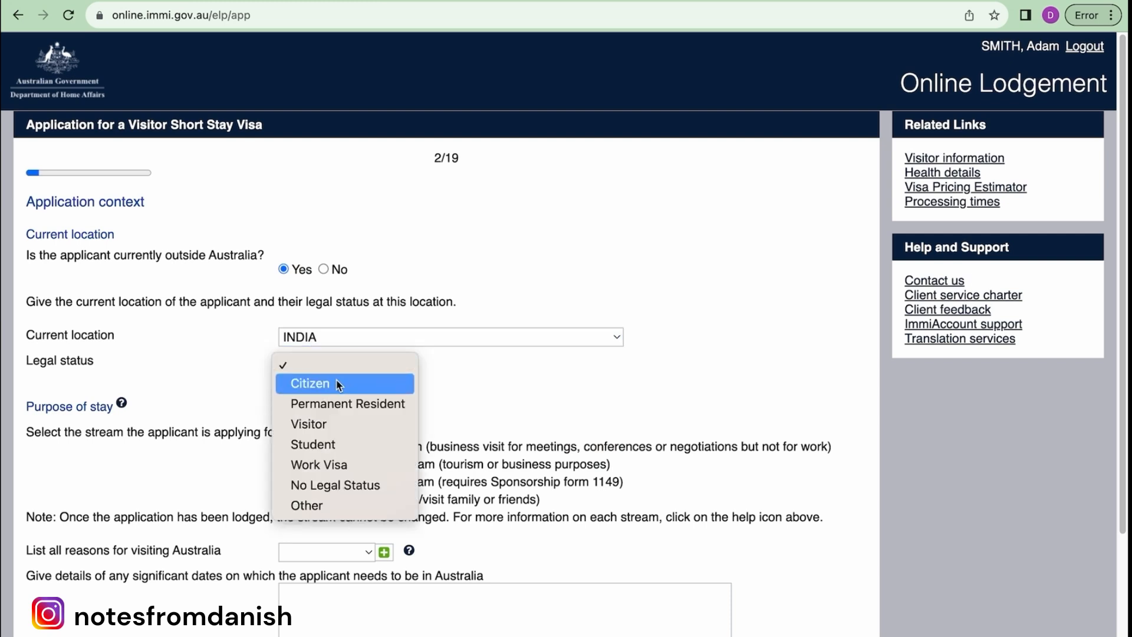
pyautogui.click(339, 384)
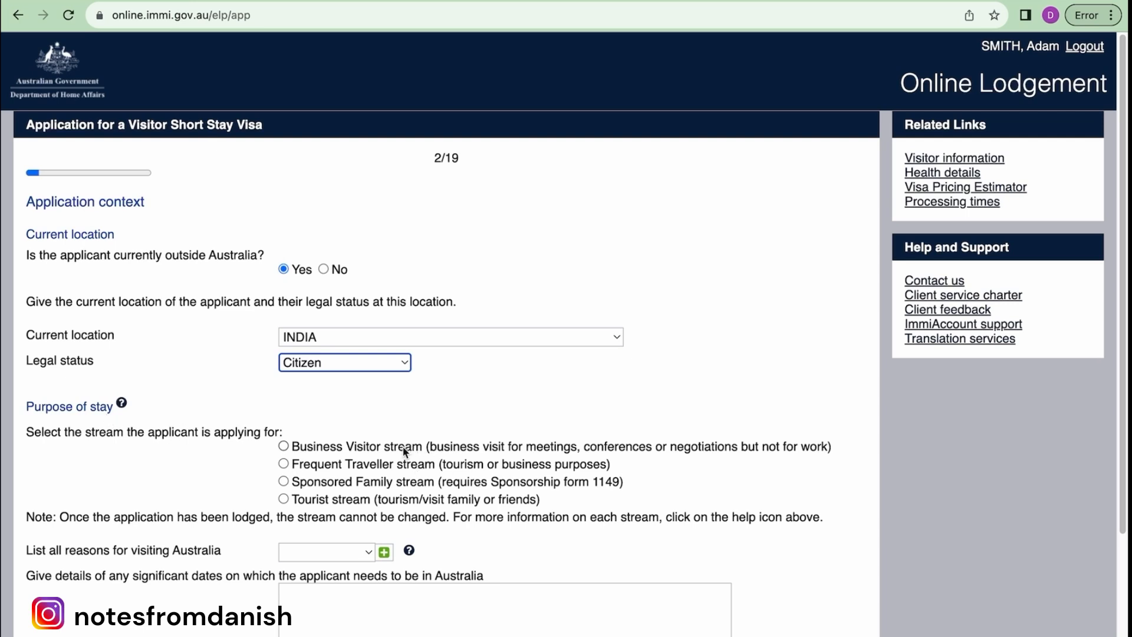
pyautogui.click(285, 499)
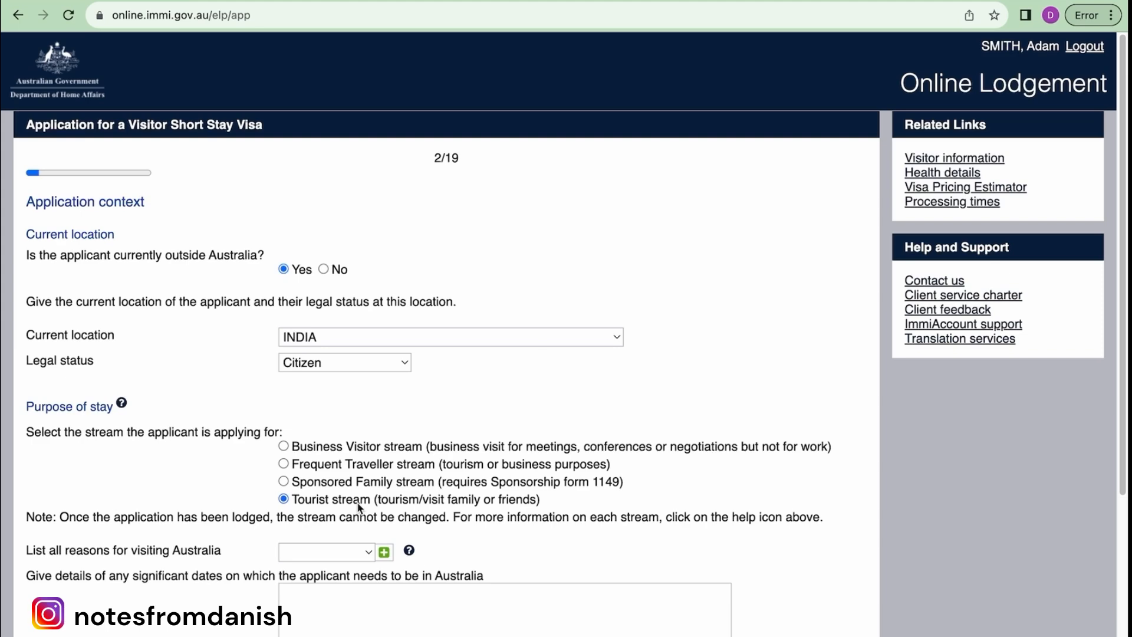
pyautogui.scroll(-2, 358, 507)
# - Choose Tourism as the reason, paste the 01–10 May 2024 Sydney dates, and answer Yes to group processing
pyautogui.click(365, 476)
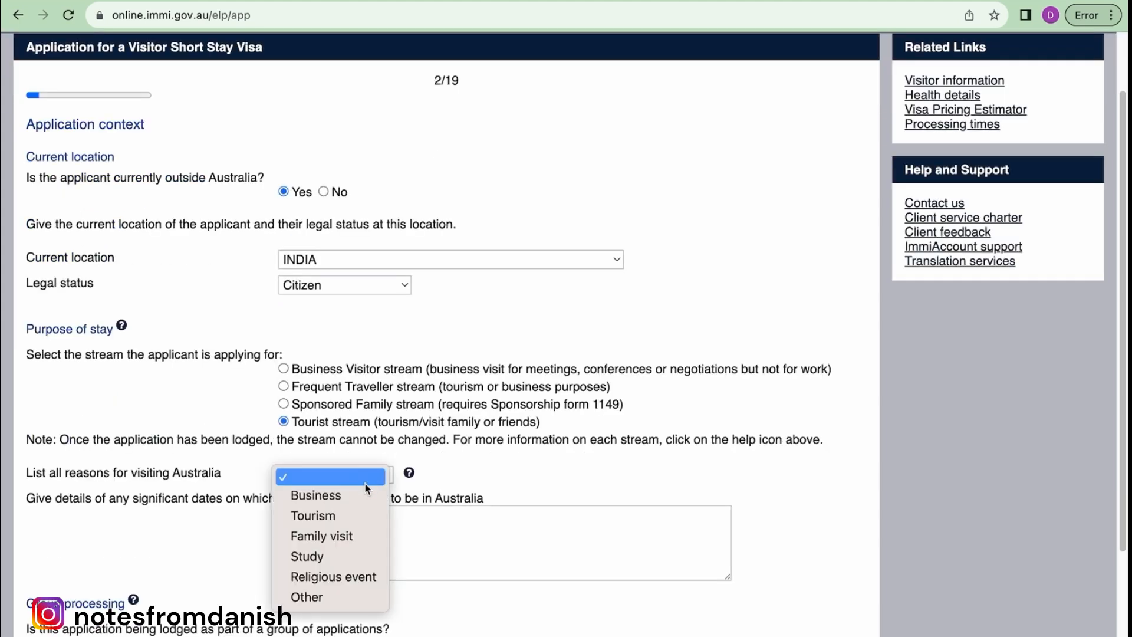
pyautogui.click(353, 514)
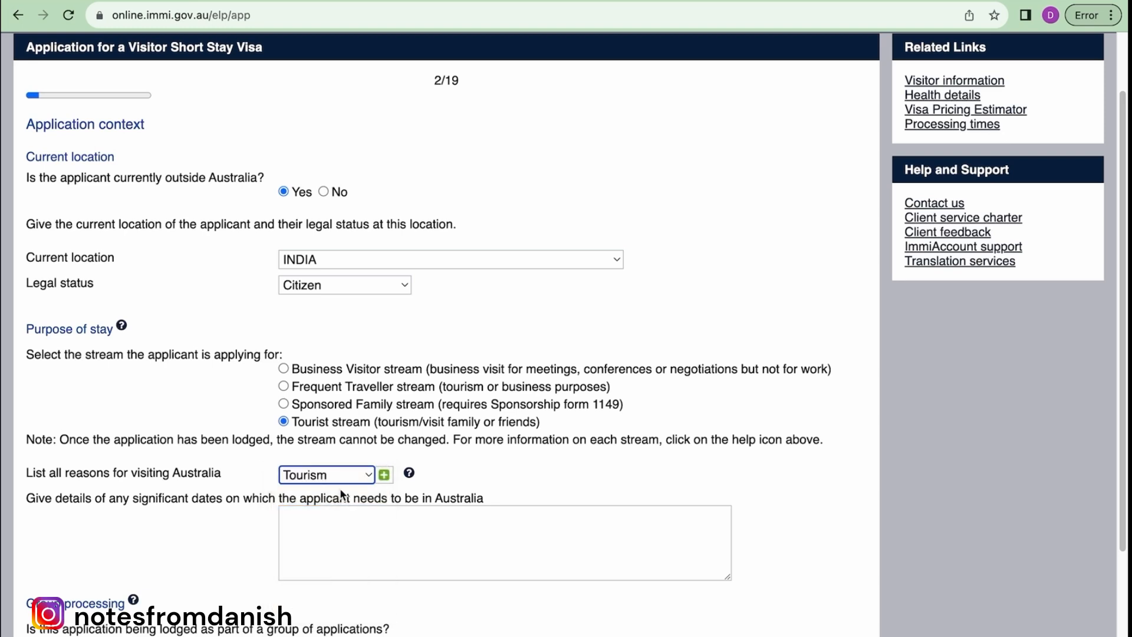
pyautogui.click(472, 513)
pyautogui.write('I plan to visit my friend in Sydney from 01st May 2024 to 10th May 2024')
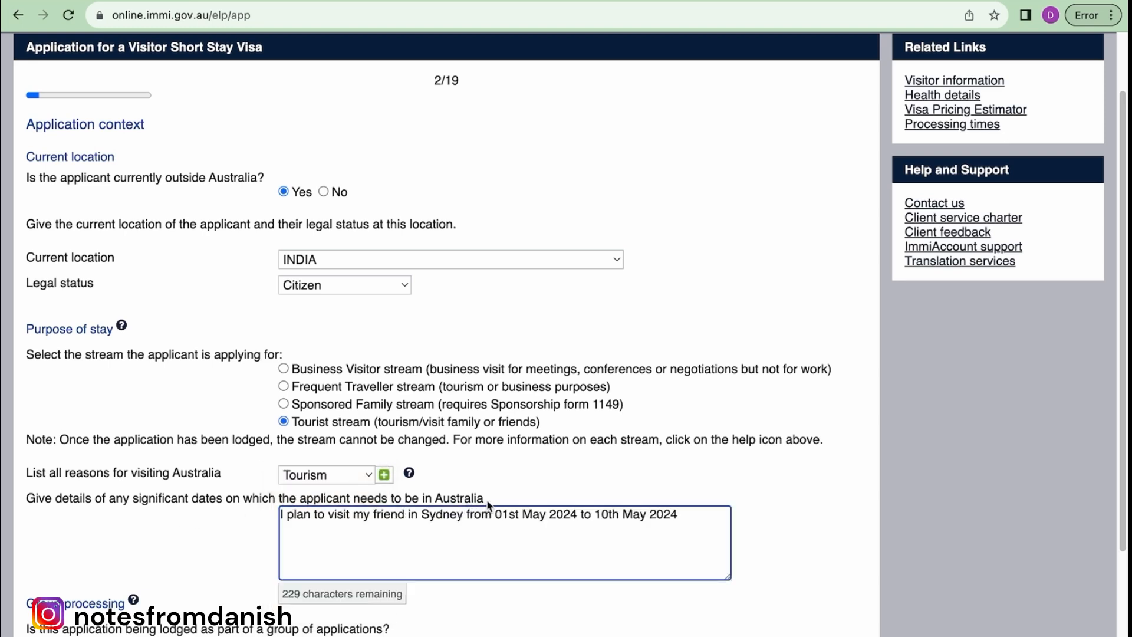
pyautogui.click(487, 500)
pyautogui.moveTo(487, 500); pyautogui.dragTo(30, 503)
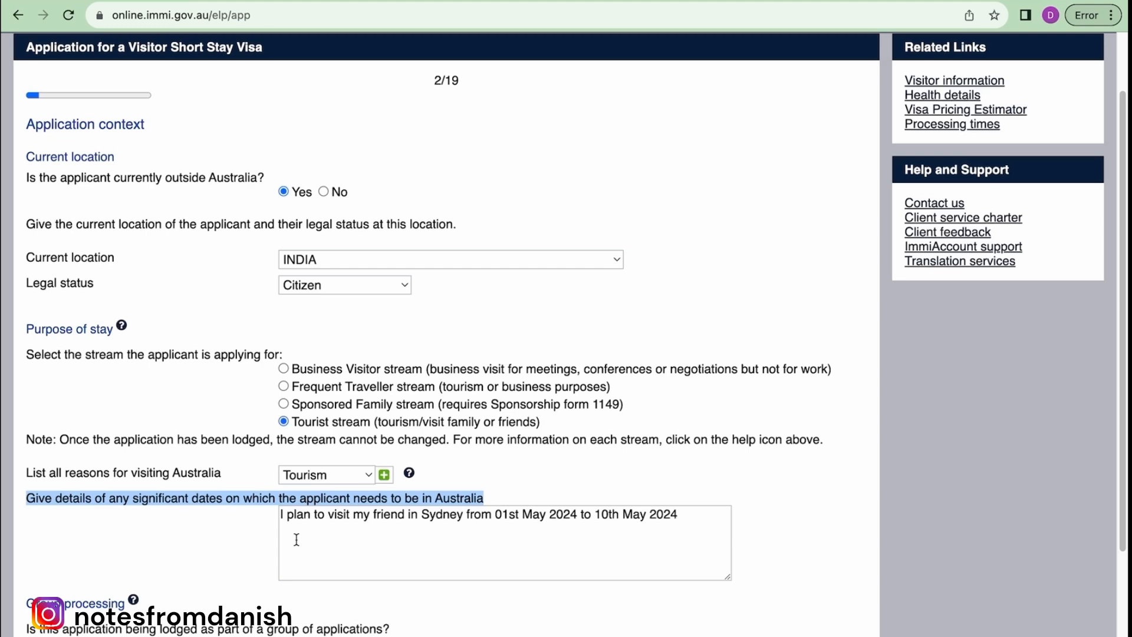
pyautogui.scroll(-3, 296, 539)
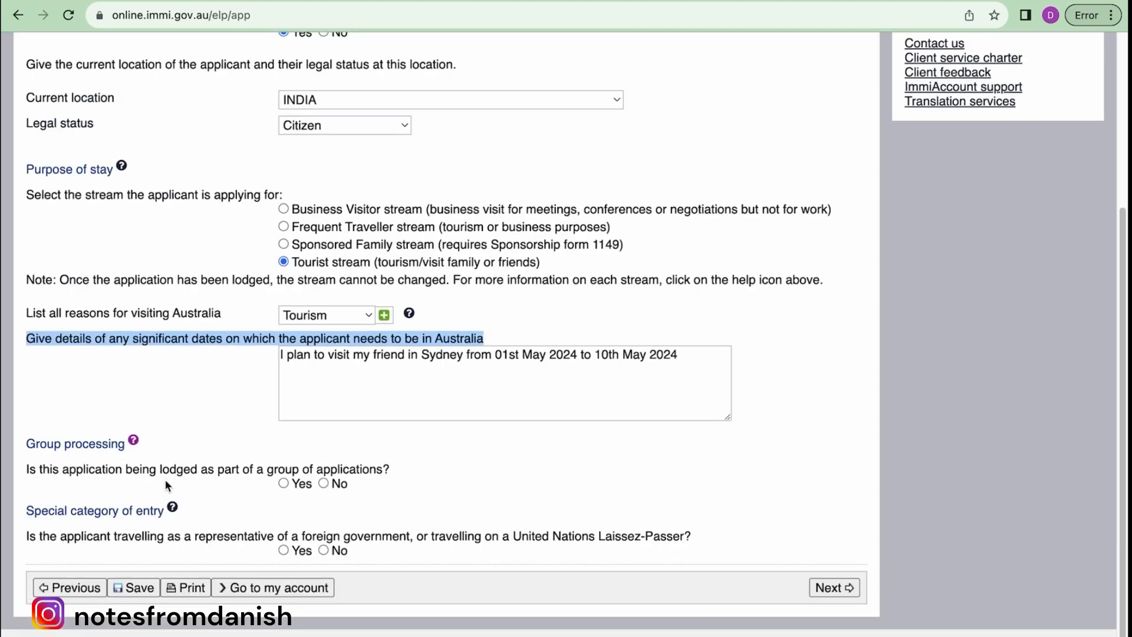
pyautogui.click(283, 483)
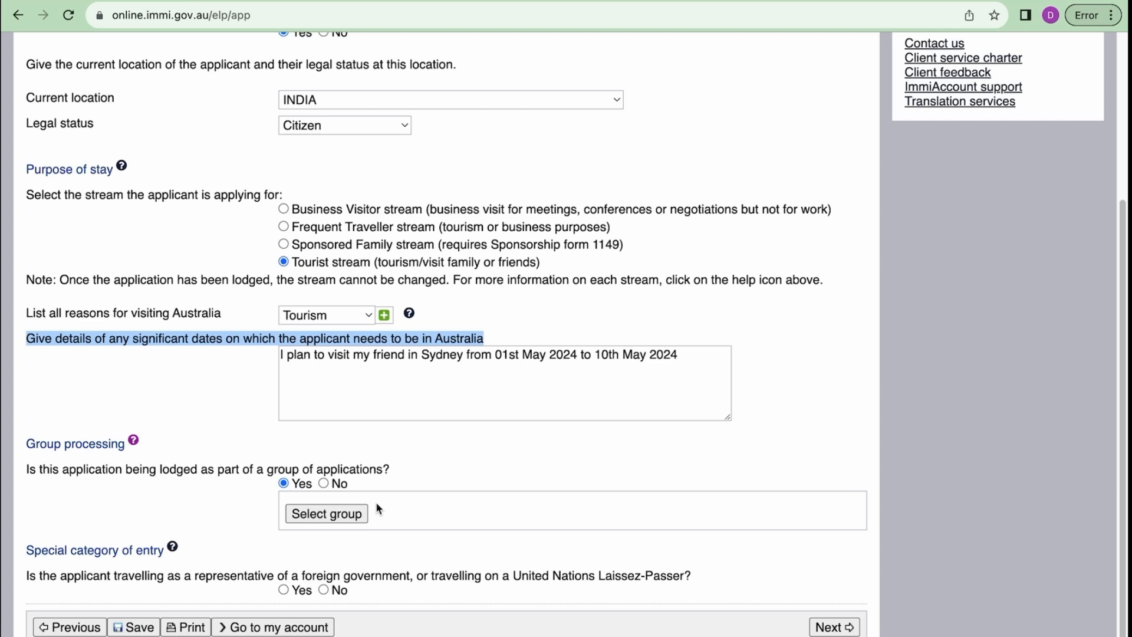
# - Create a new group named 'Family' of type Family, then answer No to special category of entry
pyautogui.click(320, 515)
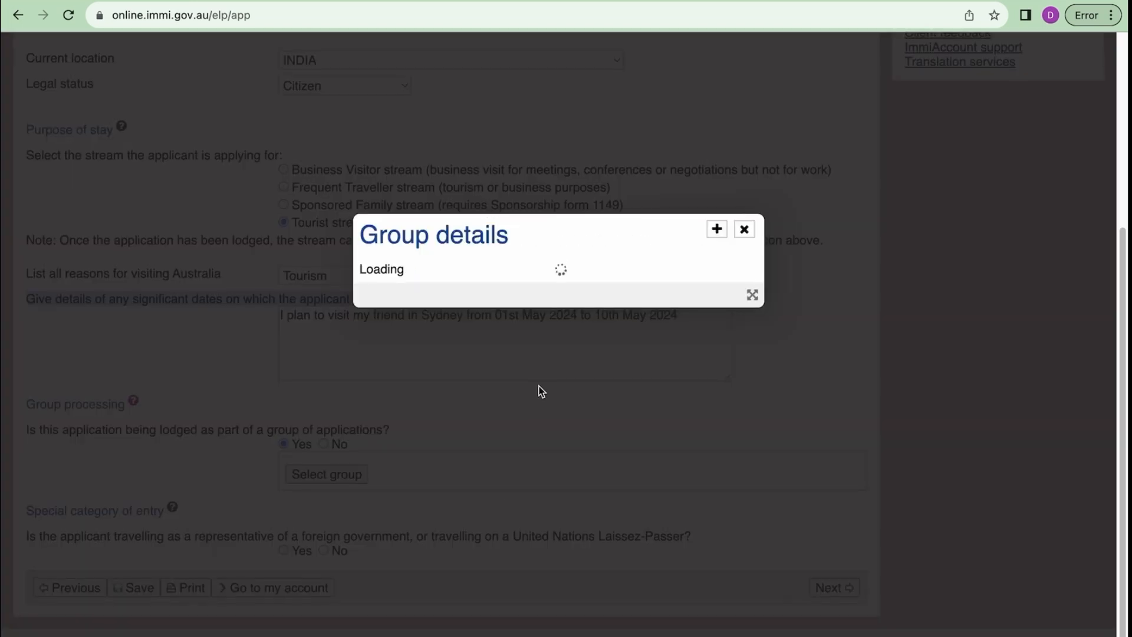
pyautogui.click(524, 286)
pyautogui.click(524, 338)
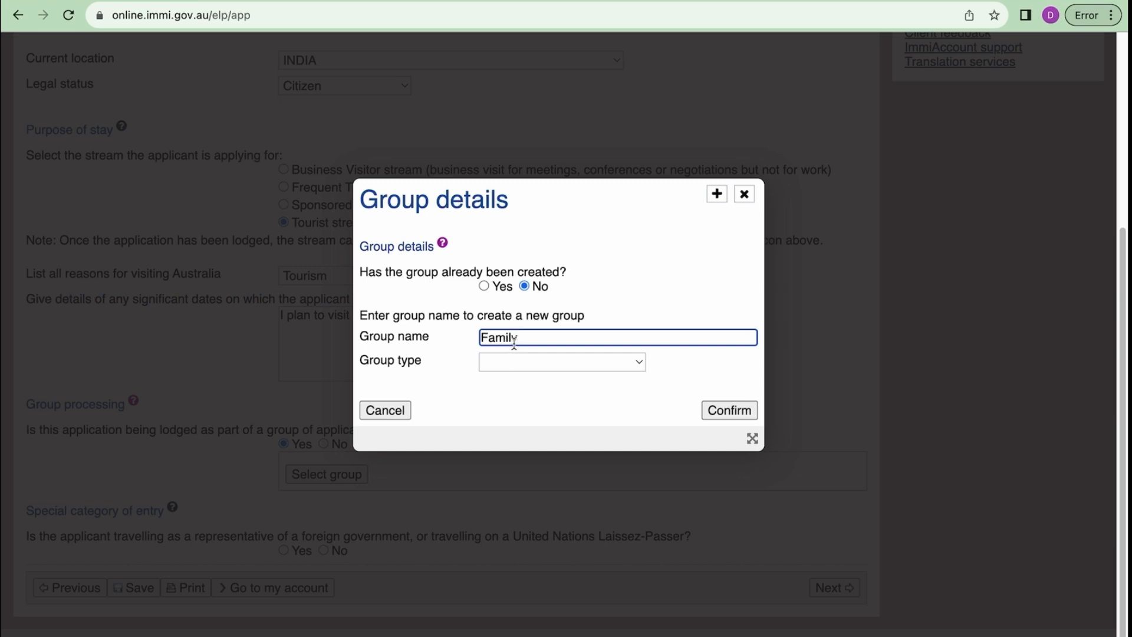
pyautogui.click(581, 360)
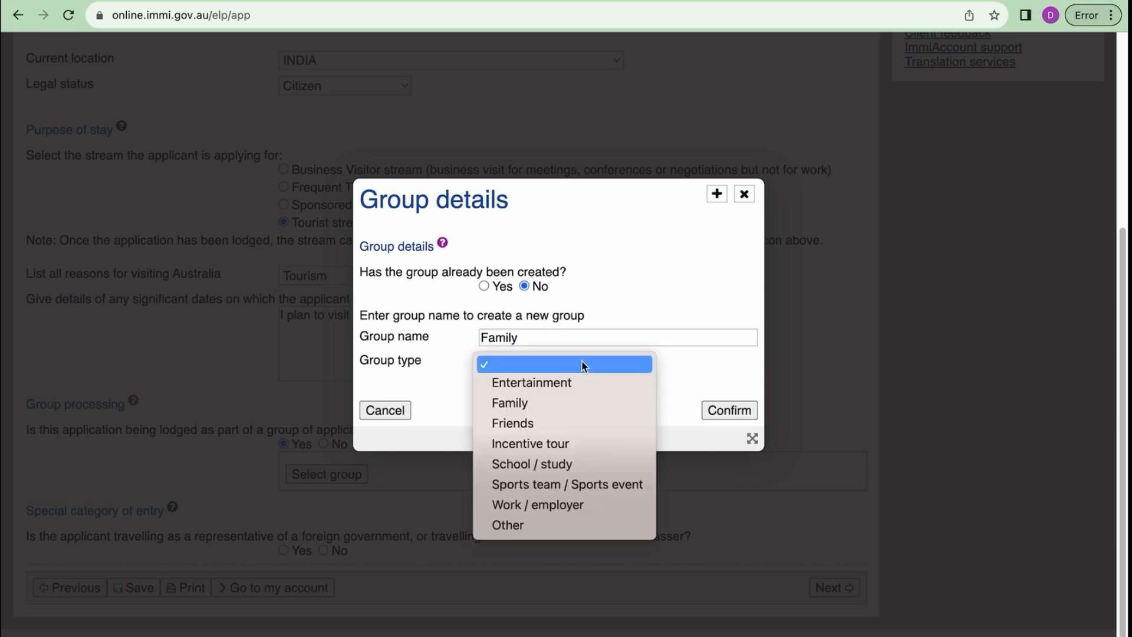
pyautogui.click(584, 401)
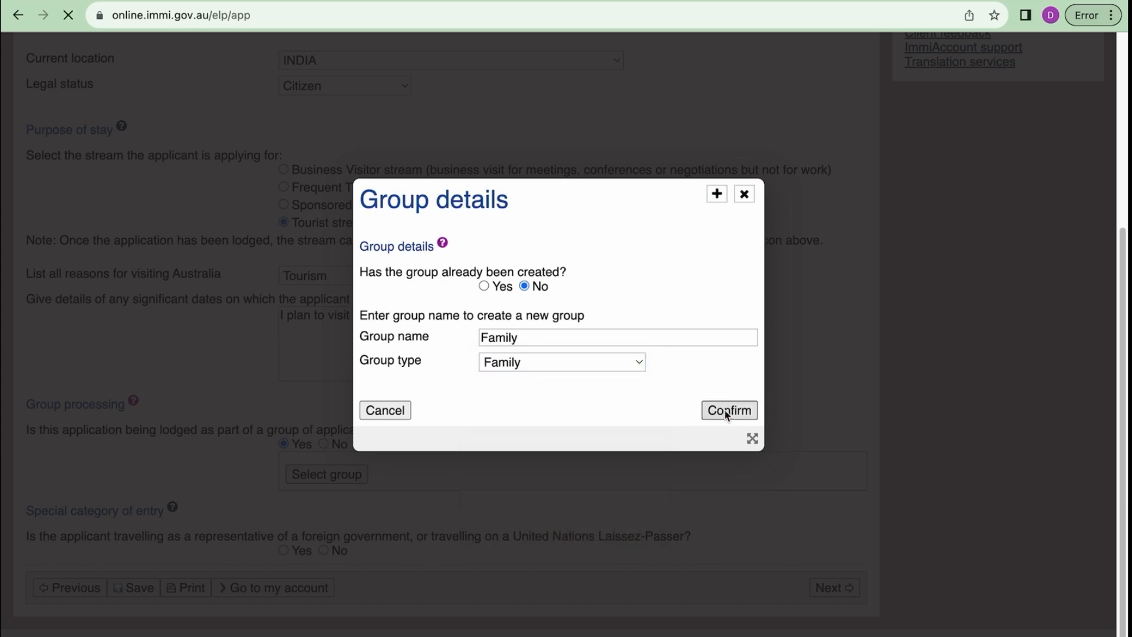
pyautogui.click(727, 411)
pyautogui.scroll(-5, 510, 407)
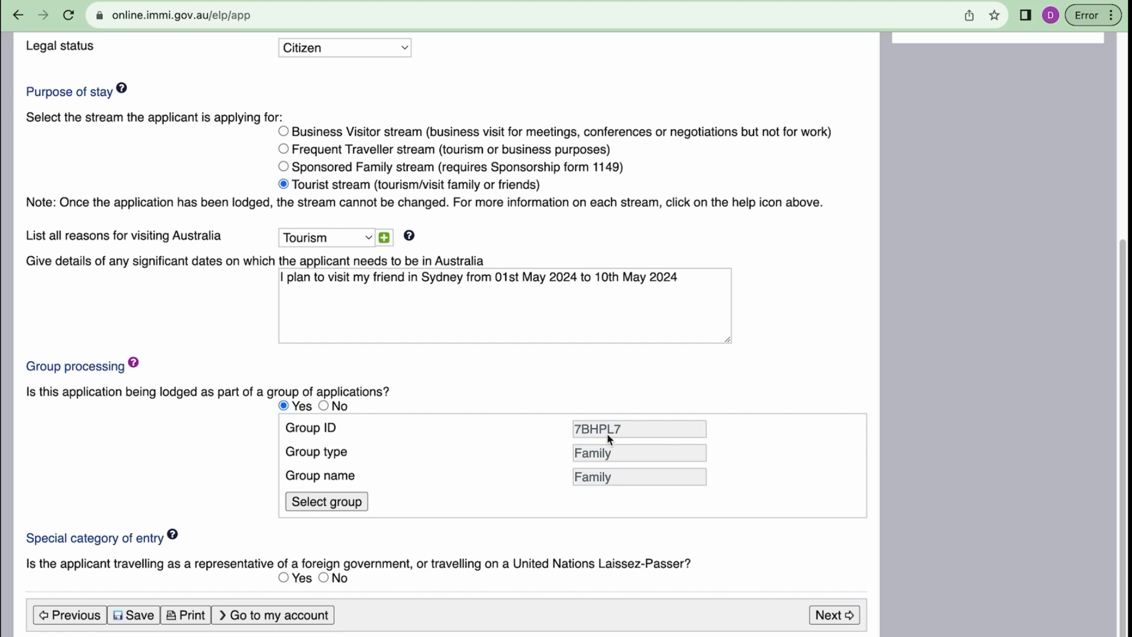
pyautogui.scroll(-1, 526, 492)
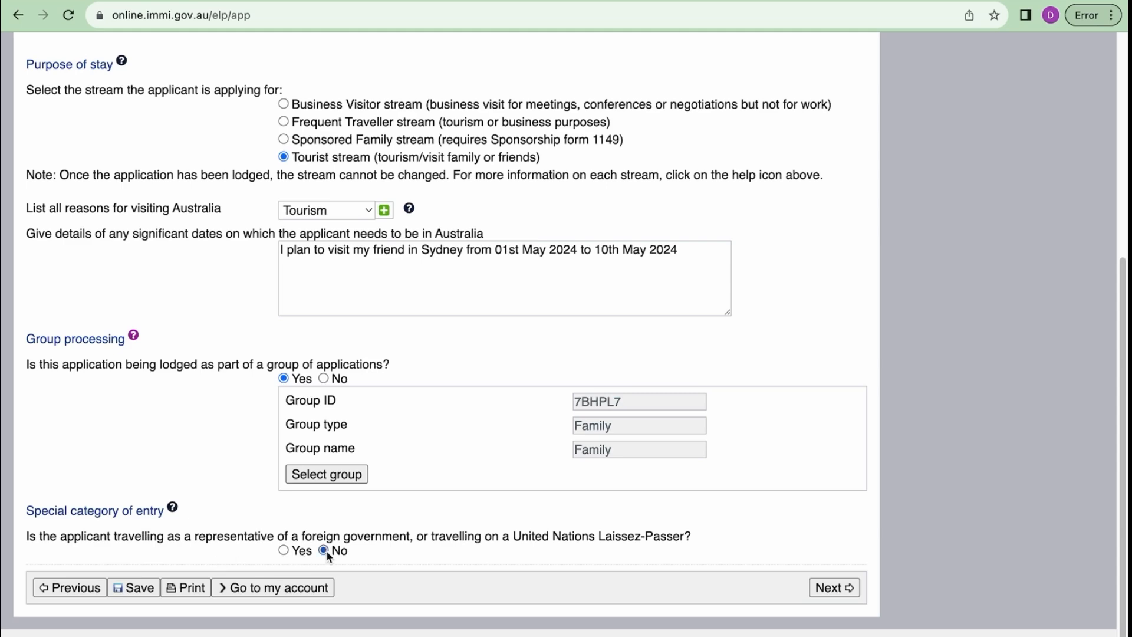
# - On the applicant step, enter the INDIA passport details issued in Kolkata and answer Yes to national identity card
pyautogui.click(833, 587)
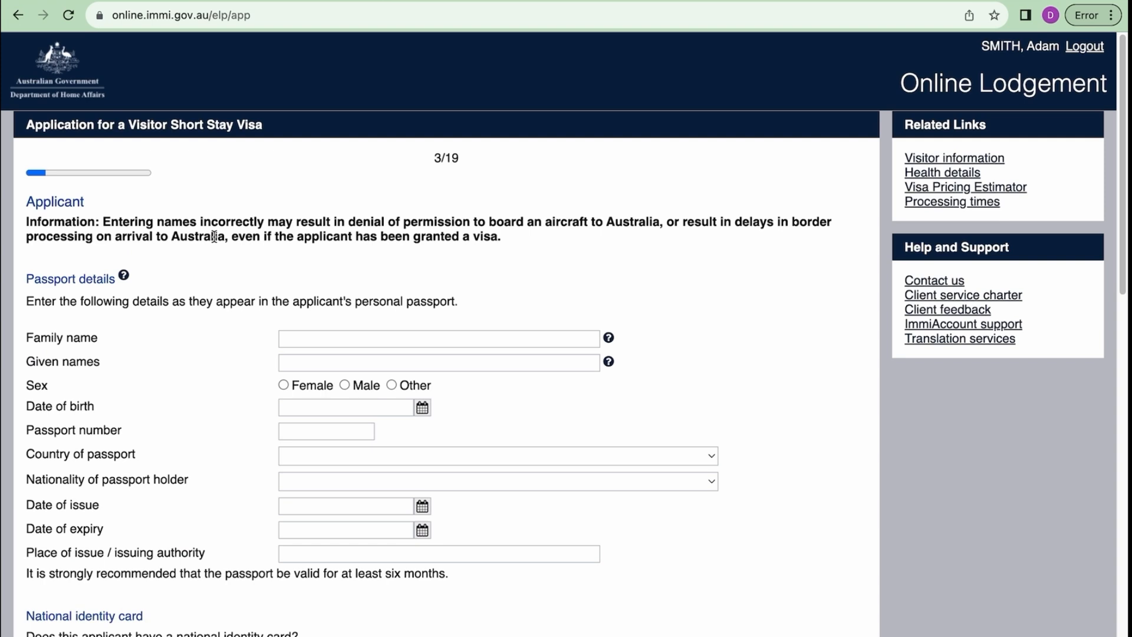
pyautogui.scroll(-1, 143, 288)
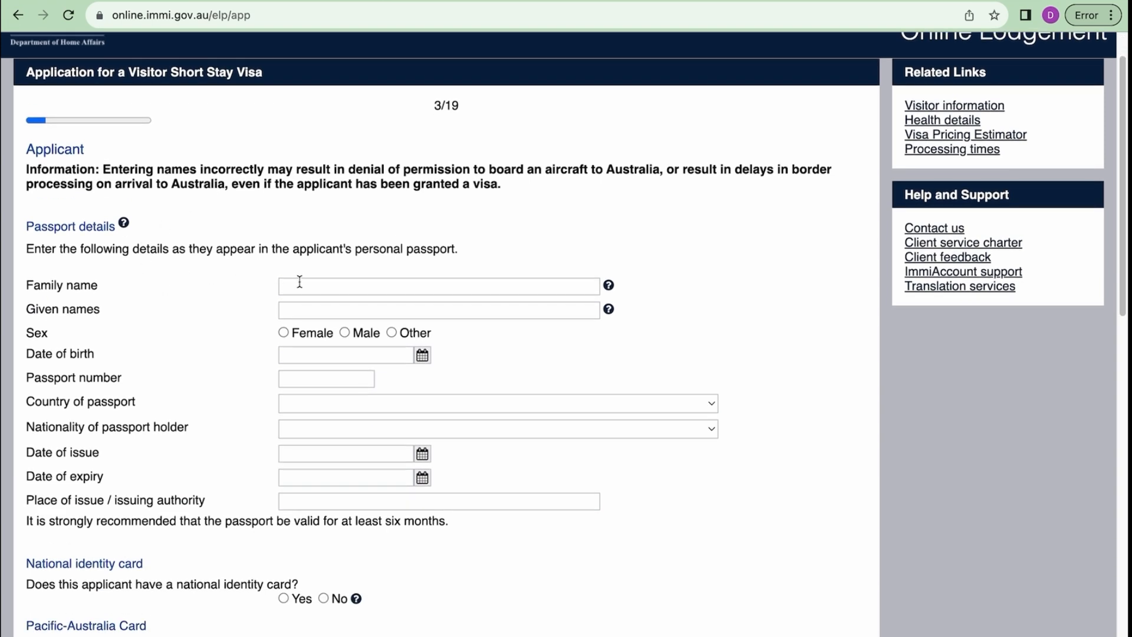
pyautogui.scroll(-1, 341, 454)
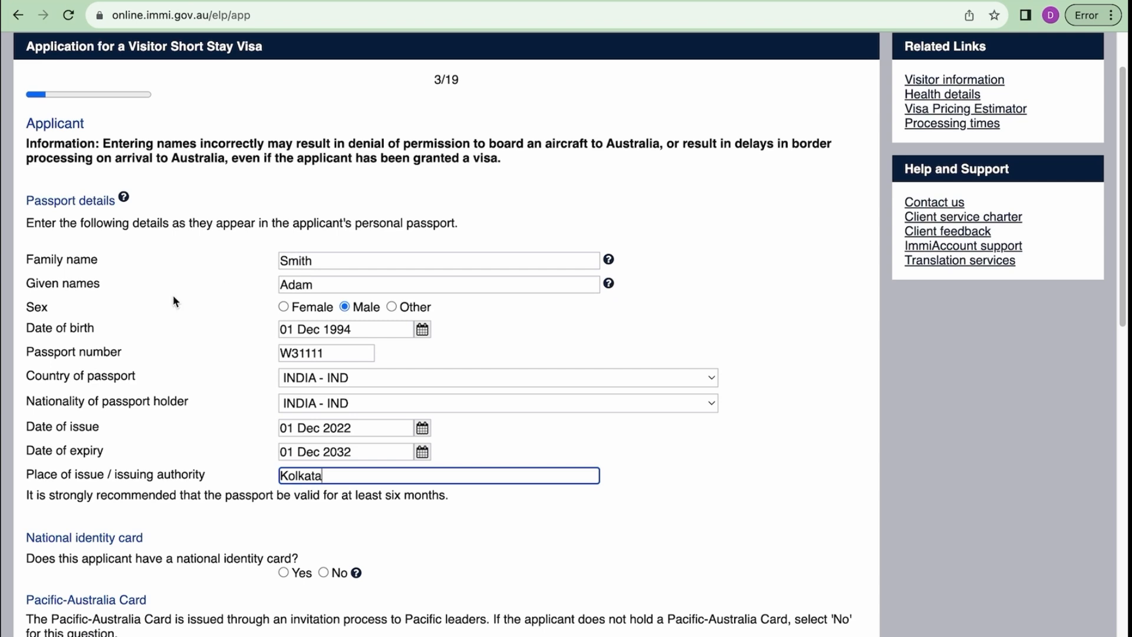
pyautogui.scroll(-2, 295, 287)
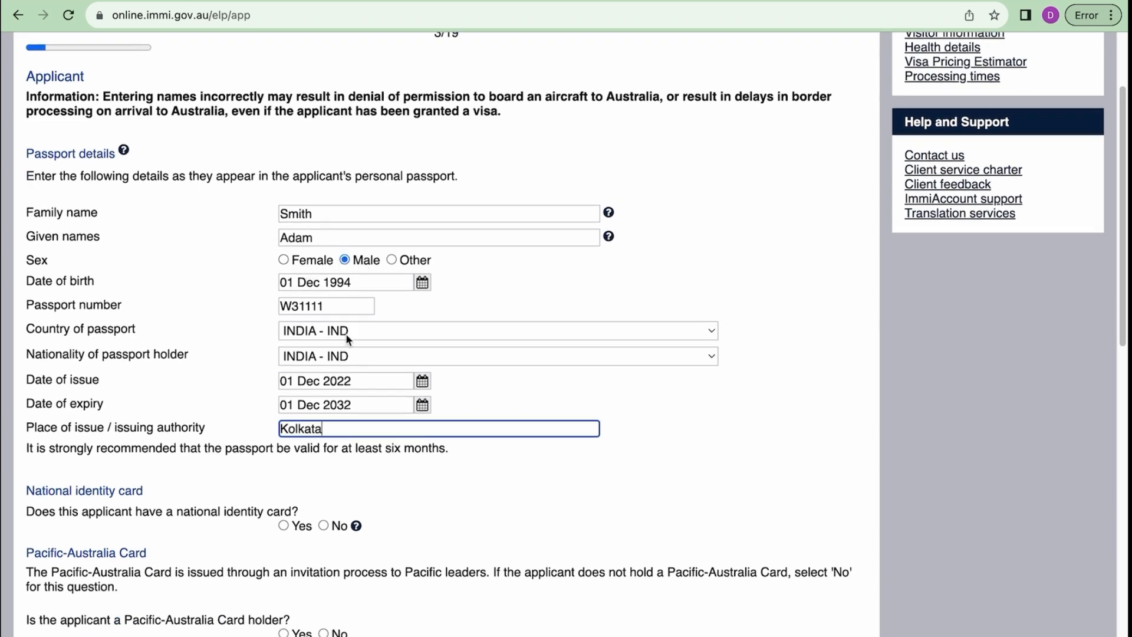
pyautogui.scroll(-1, 342, 322)
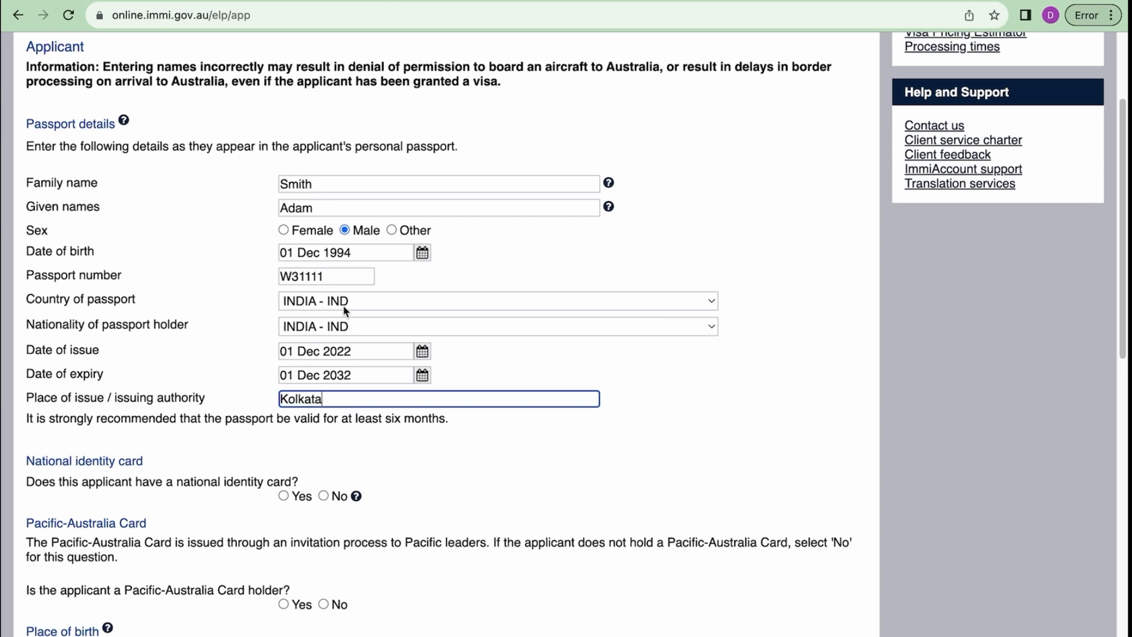
pyautogui.scroll(-1, 346, 311)
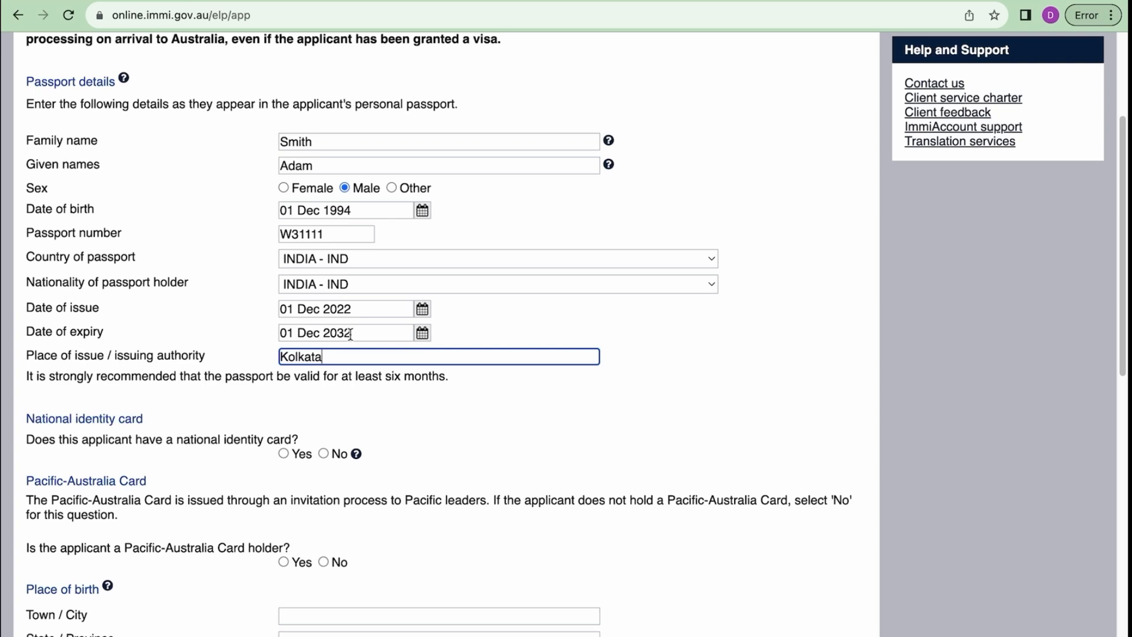
pyautogui.scroll(1, 350, 334)
pyautogui.scroll(-3, 350, 334)
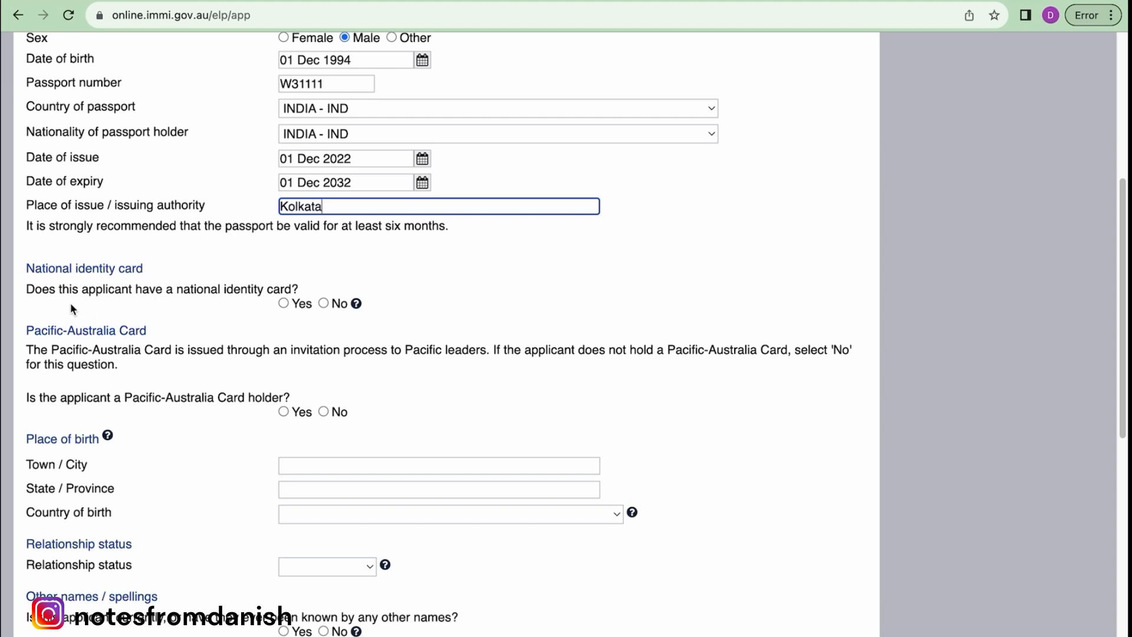
pyautogui.click(284, 304)
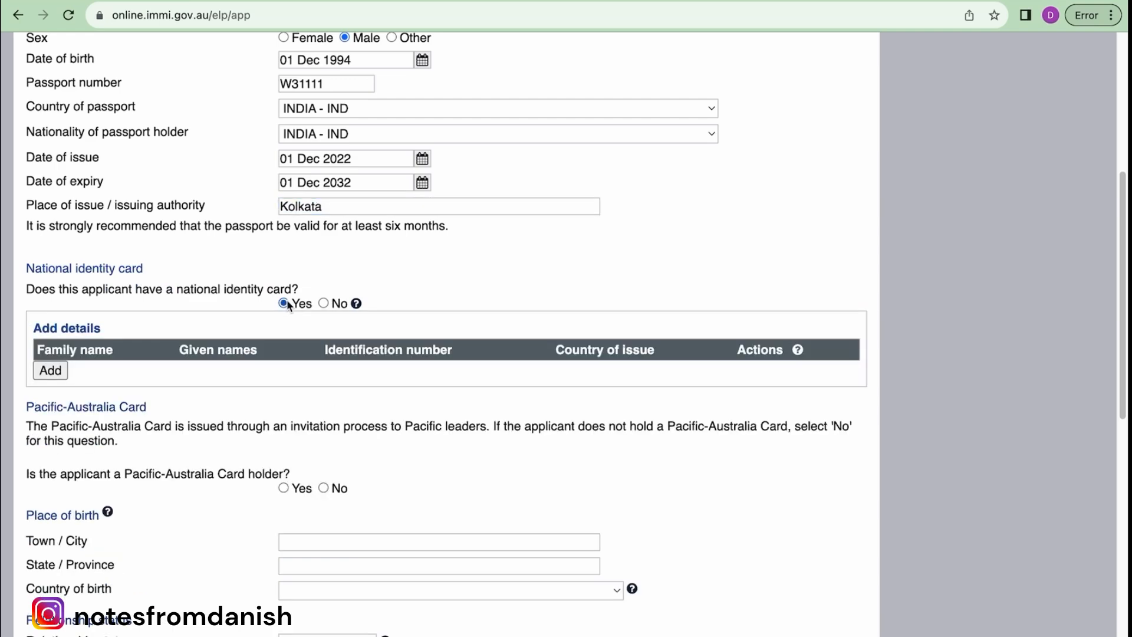
# - Add a national identity card entry for the applicant
pyautogui.click(56, 375)
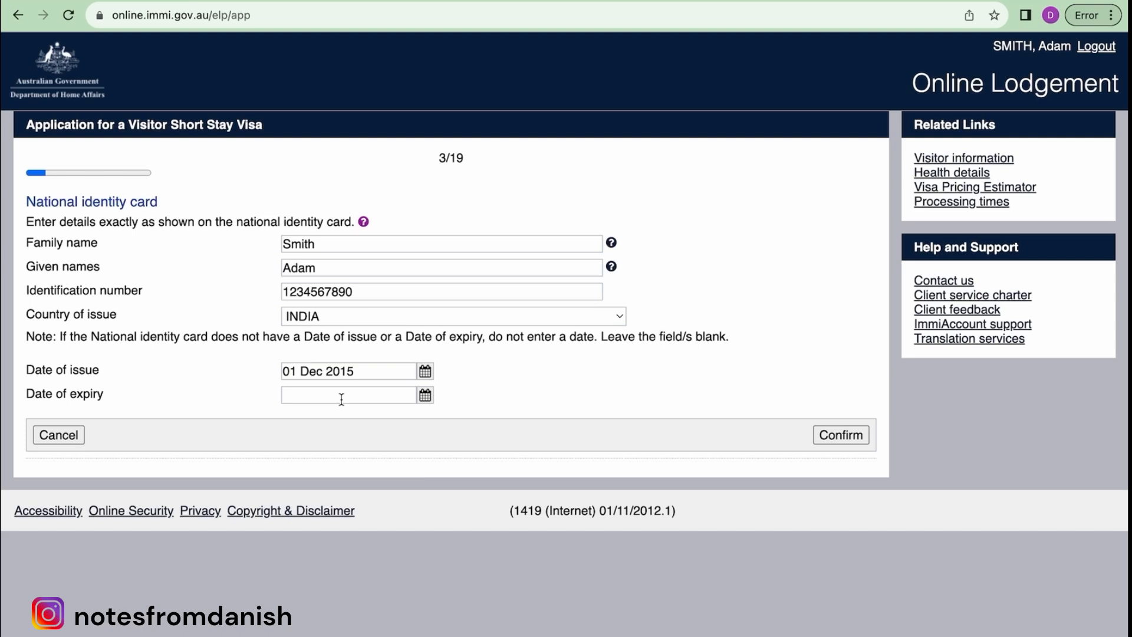
pyautogui.click(364, 223)
pyautogui.scroll(-1, 492, 348)
pyautogui.scroll(-5, 493, 353)
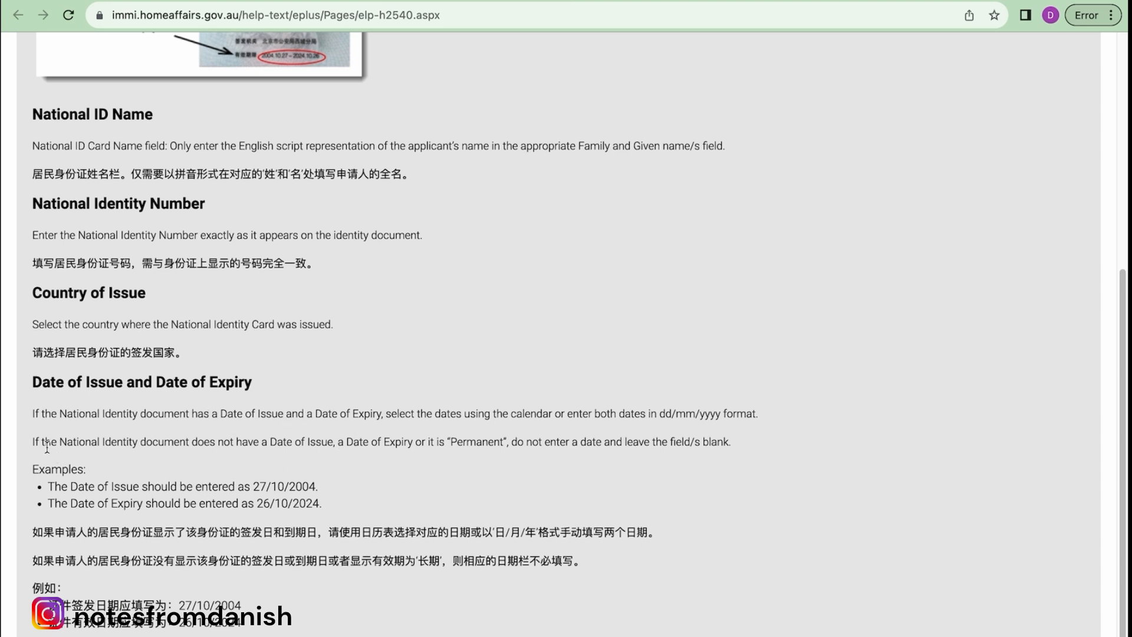
pyautogui.moveTo(38, 443); pyautogui.dragTo(729, 446)
pyautogui.scroll(6, 546, 371)
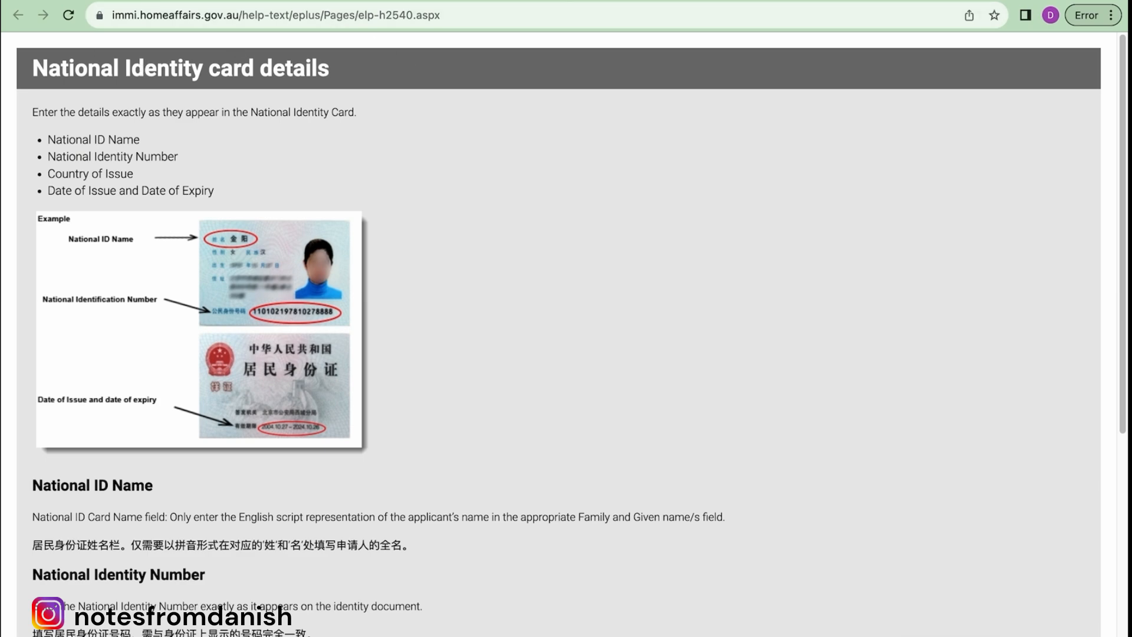
pyautogui.press('super+w')
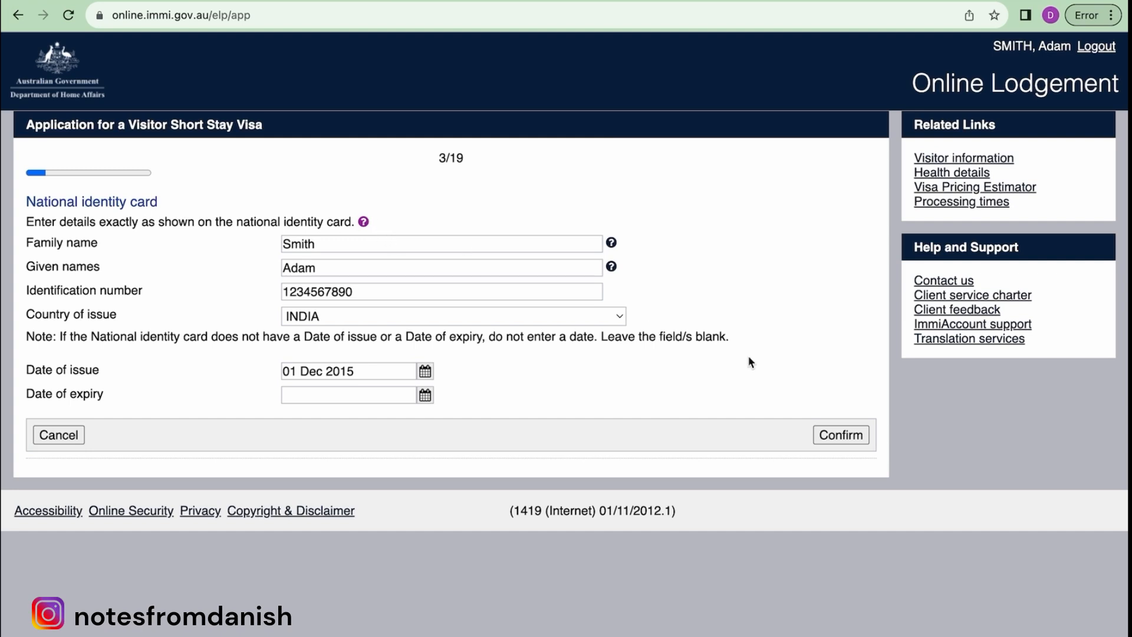
# - Confirm the national identity card, accepting the identification number format warning
pyautogui.click(842, 436)
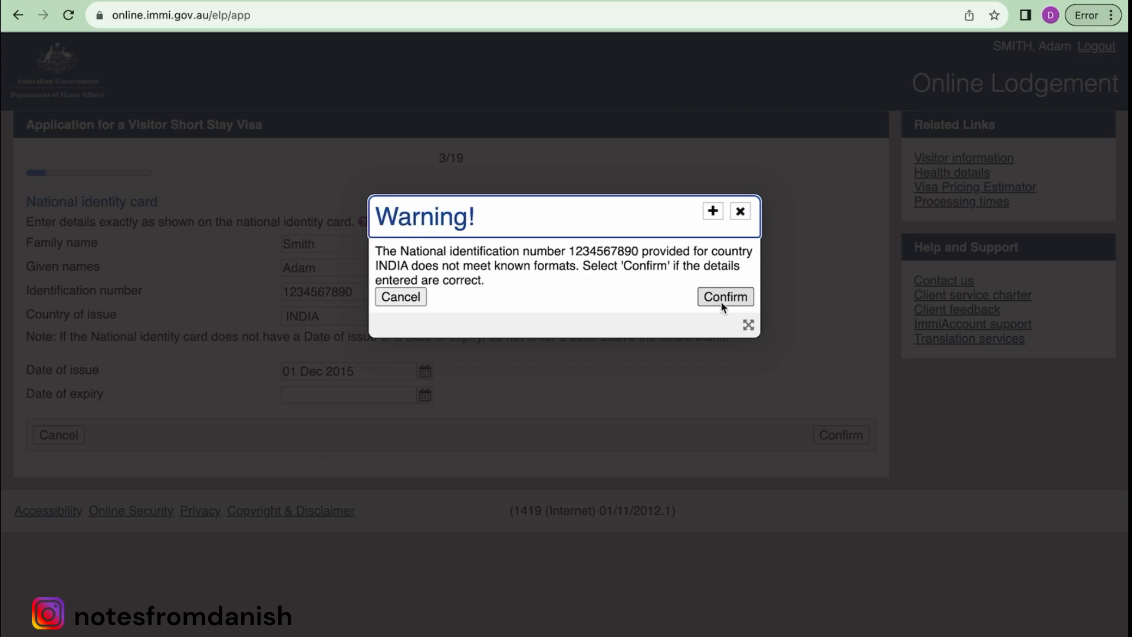
pyautogui.click(722, 296)
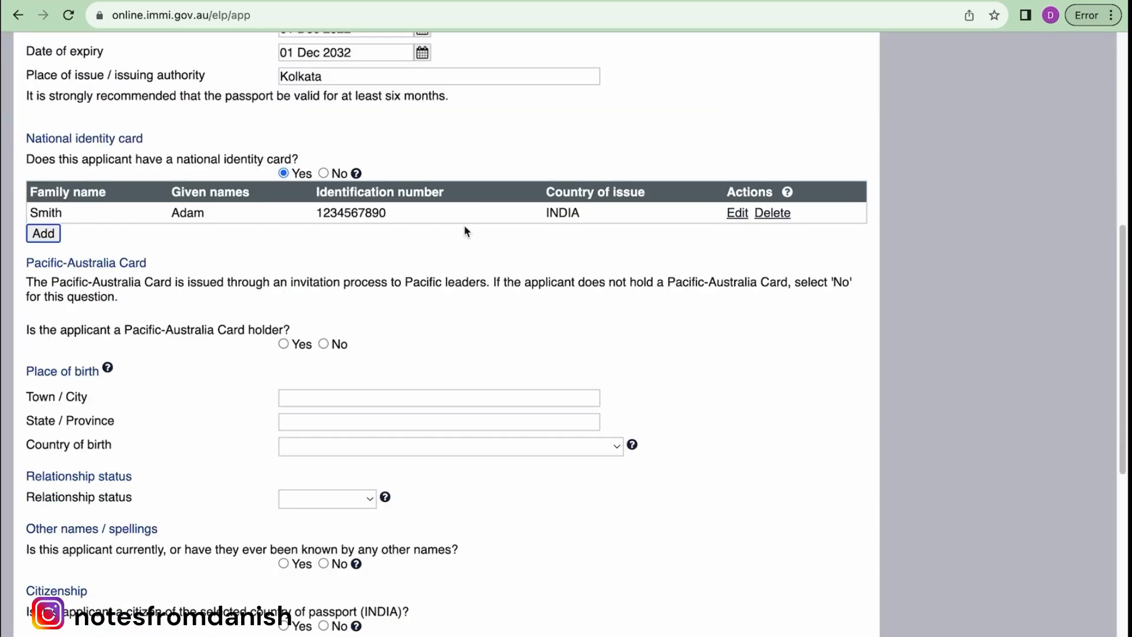
pyautogui.scroll(-3, 466, 231)
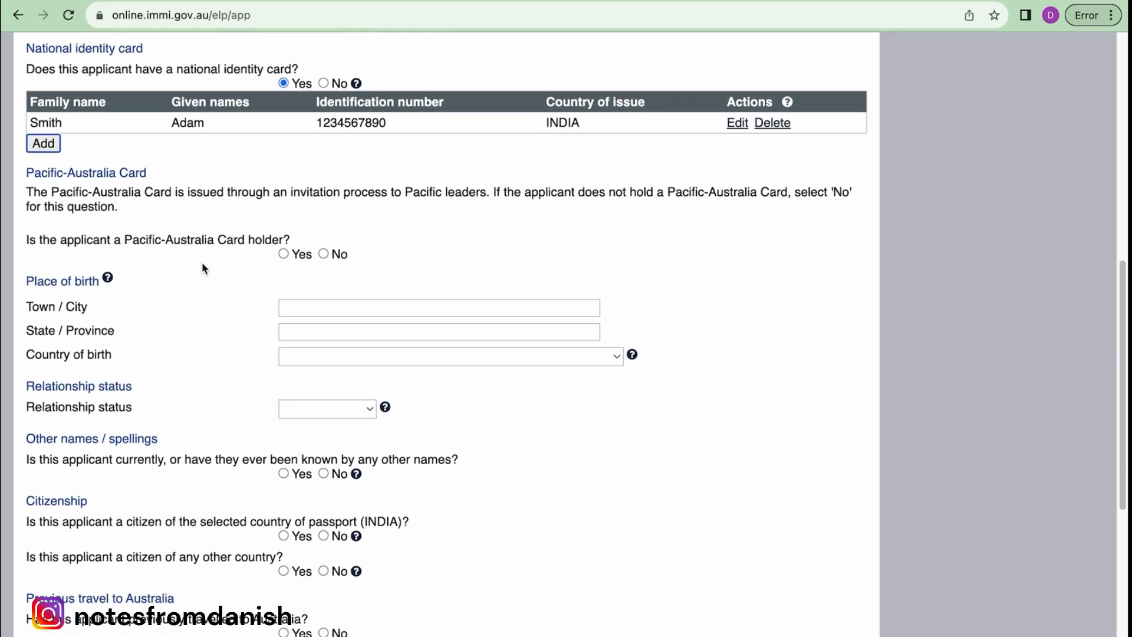
# - Answer No to holding a Pacific-Australia Card and set relationship status to Never Married
pyautogui.click(323, 254)
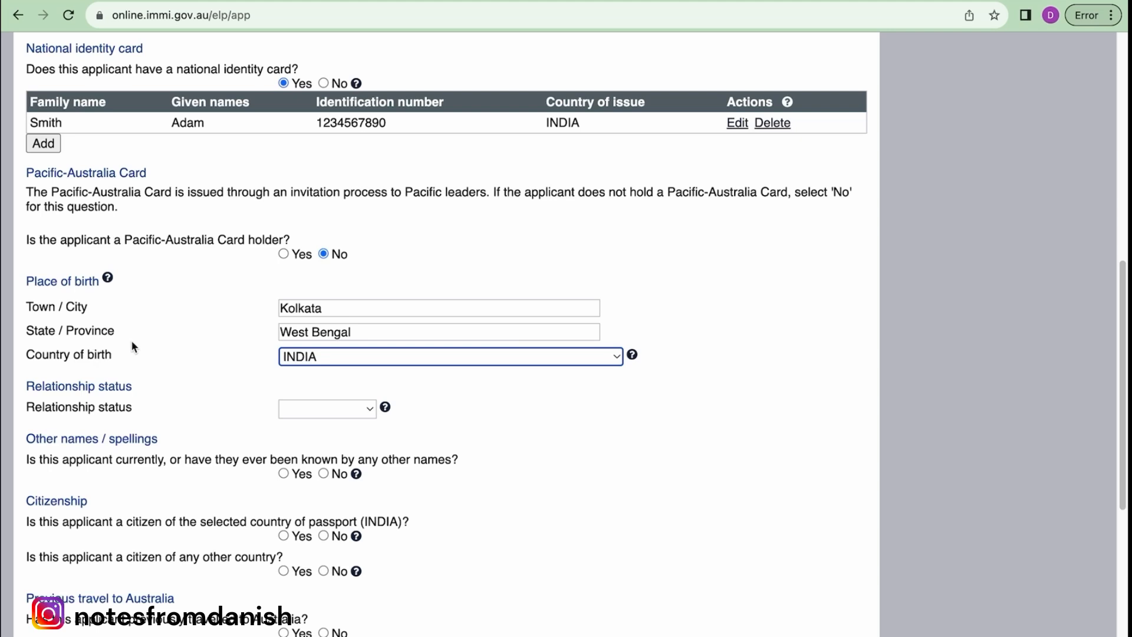
pyautogui.press('Tab')
pyautogui.scroll(-2, 177, 331)
pyautogui.click(369, 345)
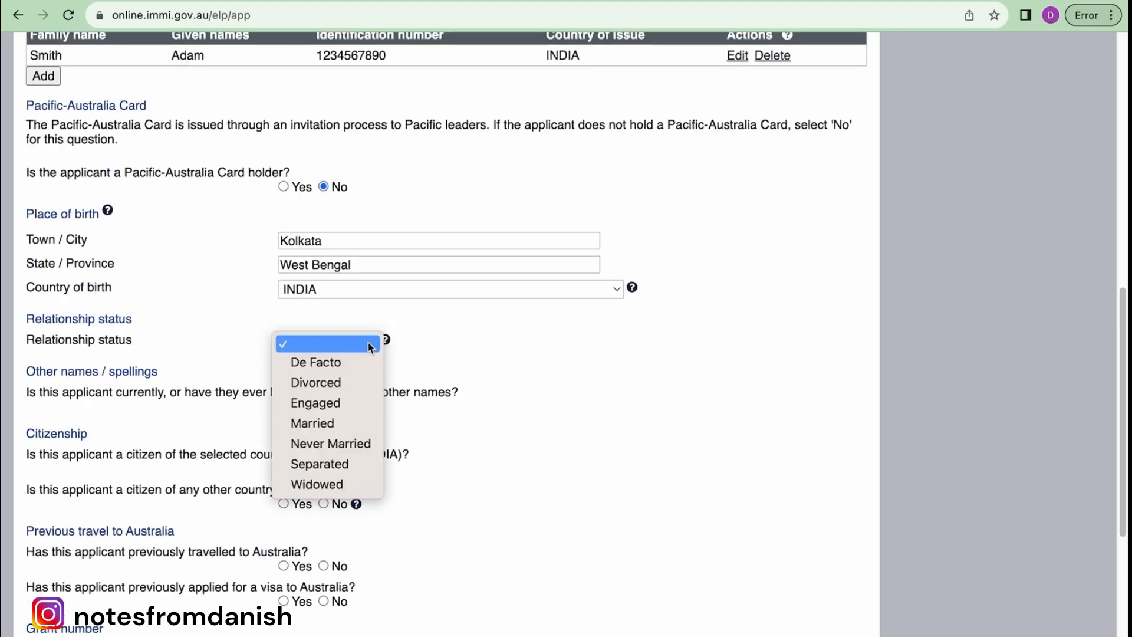
pyautogui.click(365, 448)
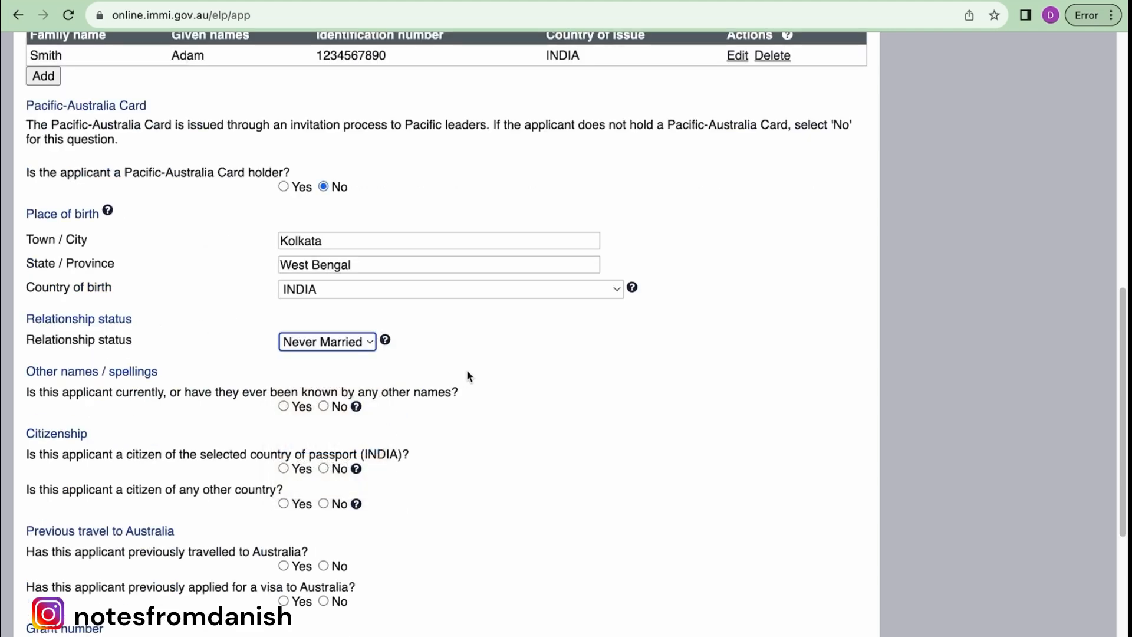
# - Answer the other-names question No, then switch it to Yes
pyautogui.scroll(-3, 466, 369)
pyautogui.click(323, 258)
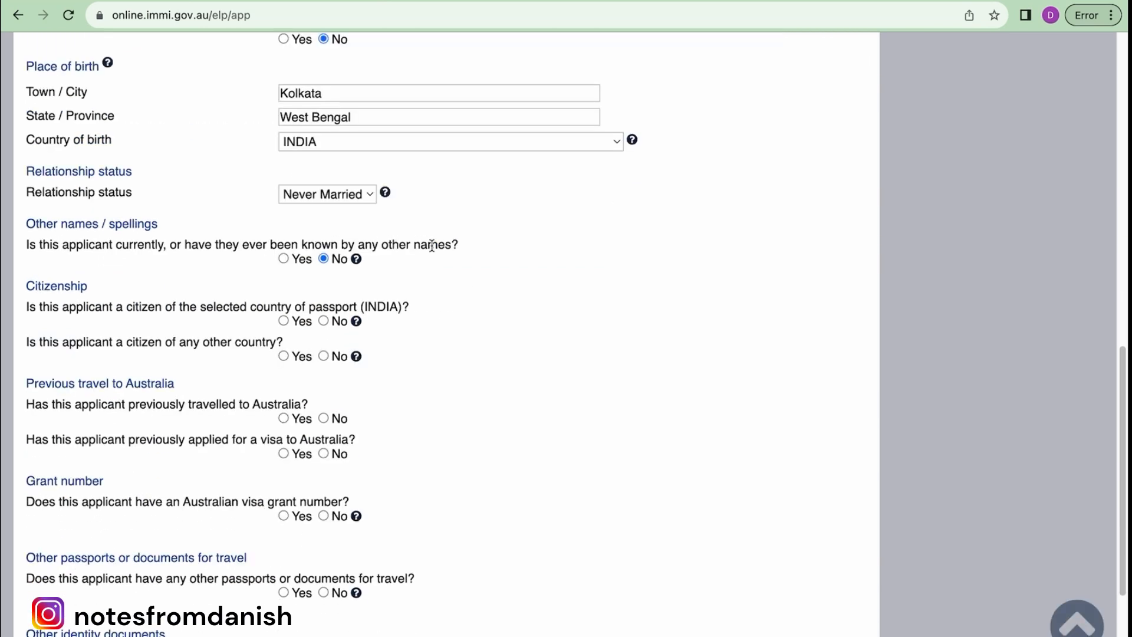
pyautogui.moveTo(459, 246); pyautogui.dragTo(29, 224)
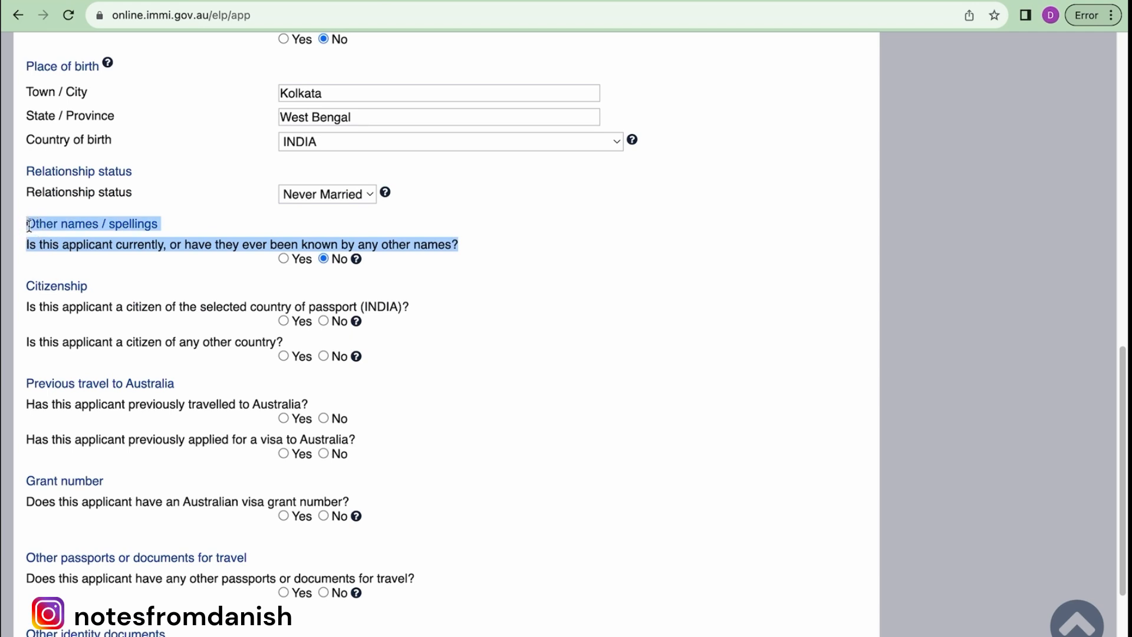
pyautogui.click(283, 259)
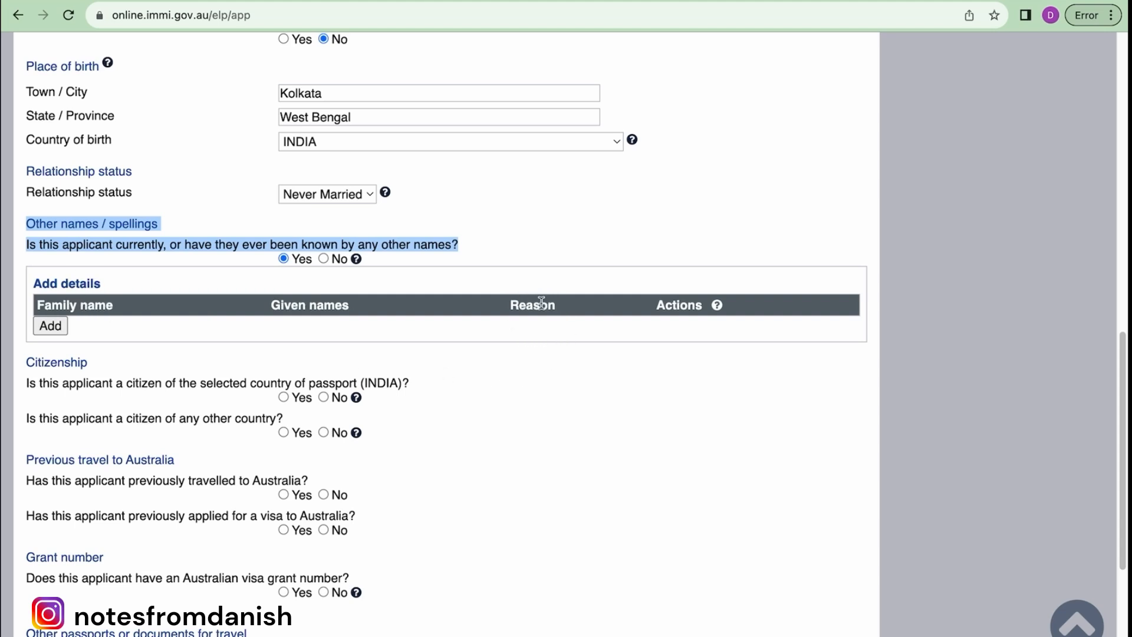
# - Switch other names back to No and confirm the applicant is a citizen of INDIA
pyautogui.click(324, 259)
pyautogui.scroll(-2, 447, 299)
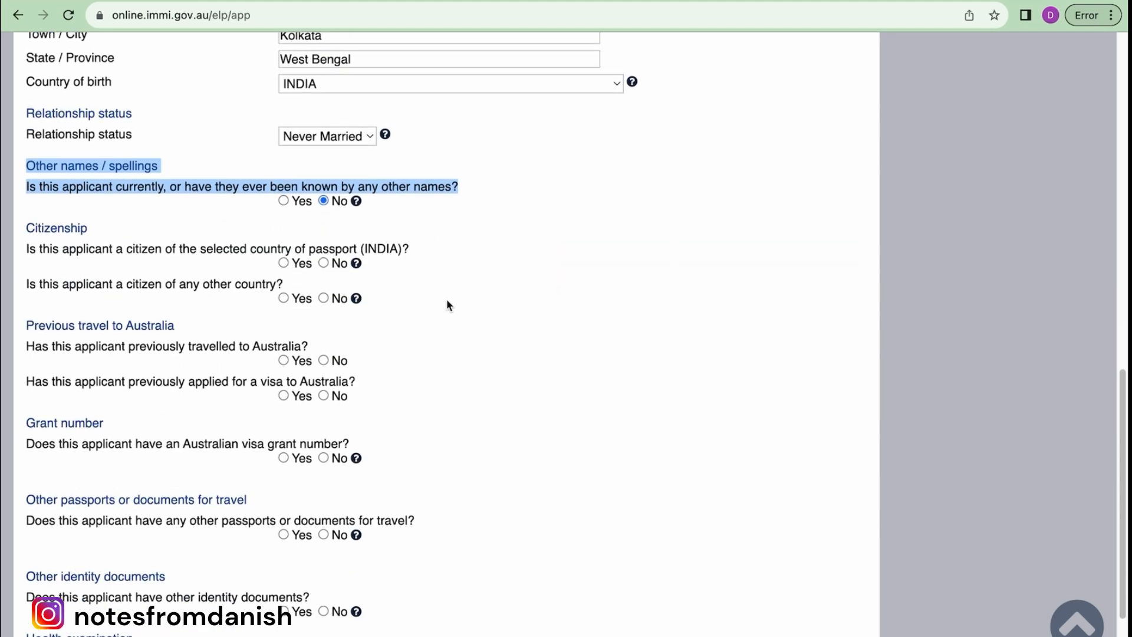
pyautogui.click(284, 282)
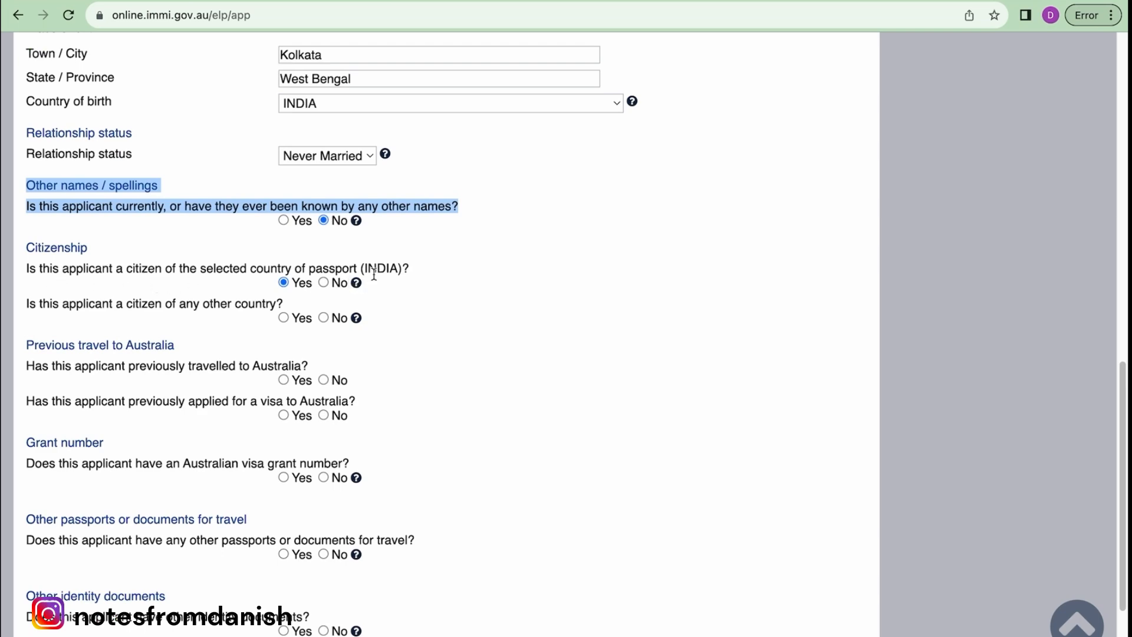
pyautogui.scroll(10, 374, 273)
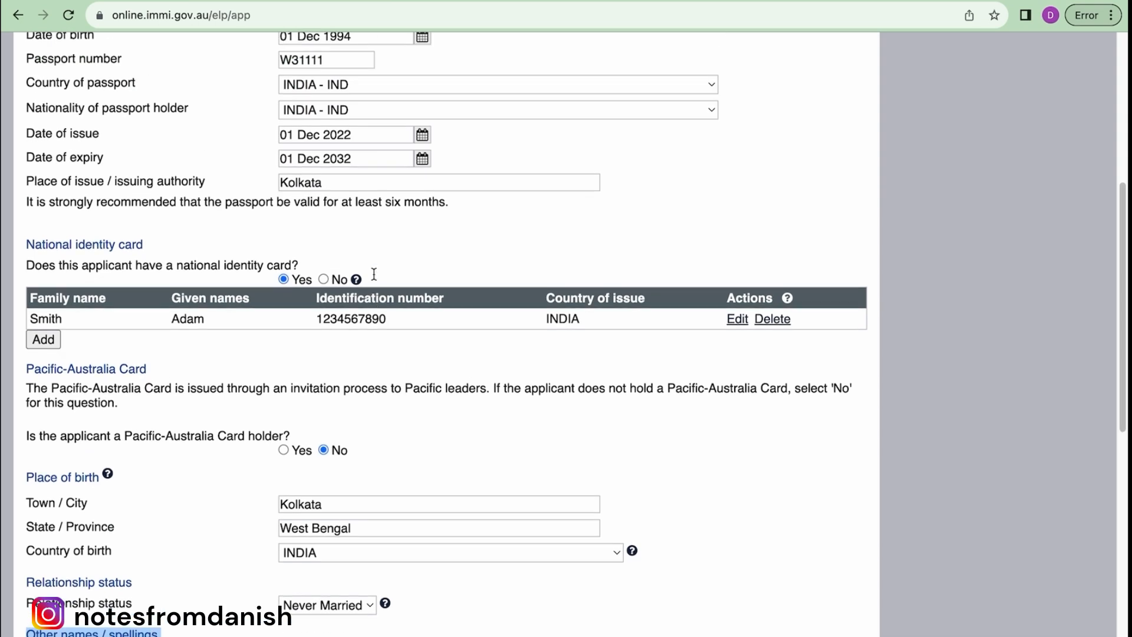
pyautogui.scroll(-10, 373, 272)
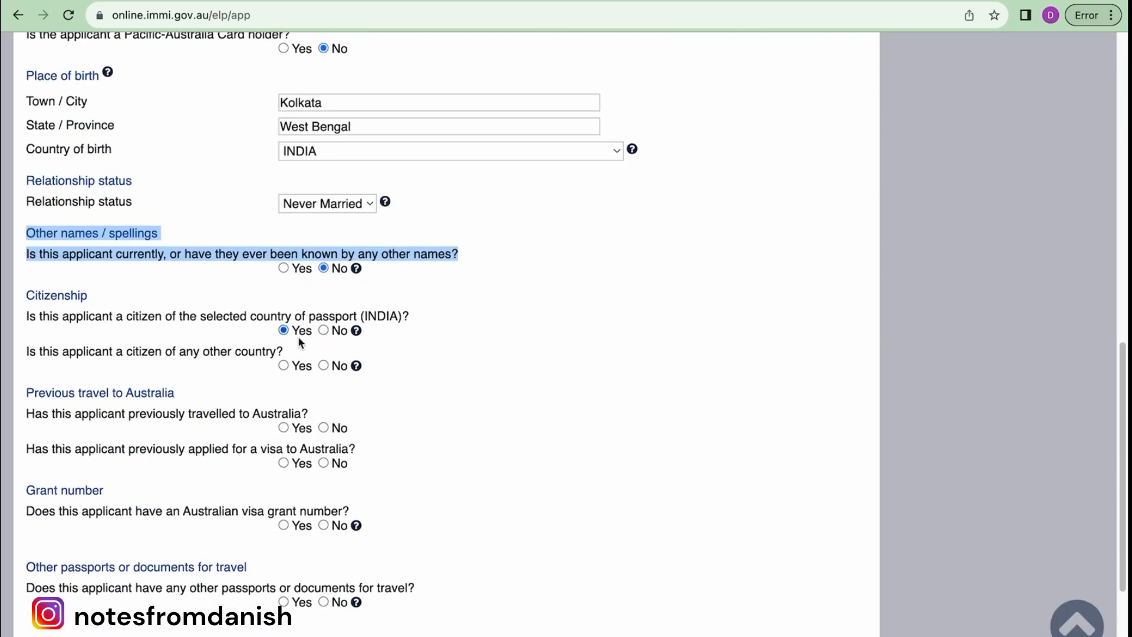
pyautogui.scroll(-2, 298, 342)
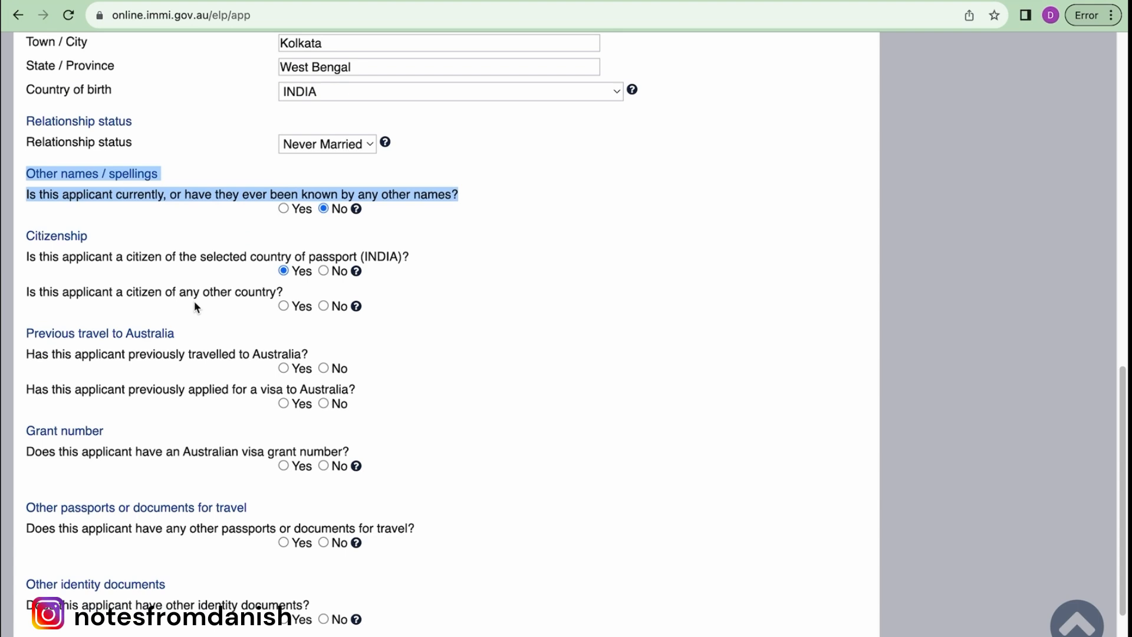
# - Answer No to citizenship of another country and to previous travel to Australia
pyautogui.click(284, 306)
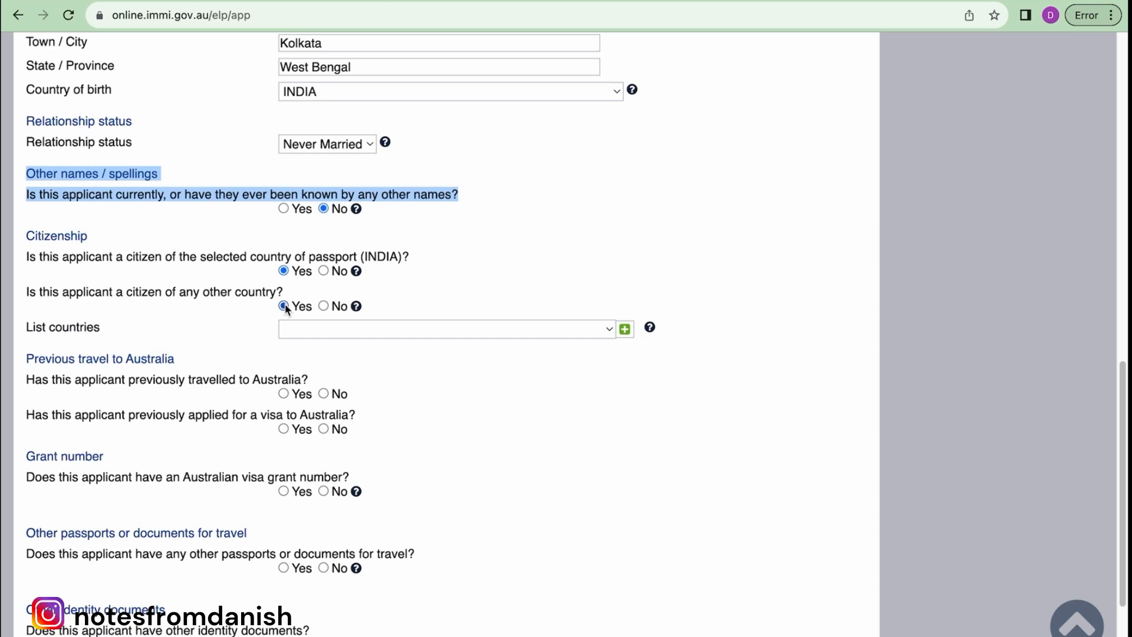
pyautogui.click(323, 306)
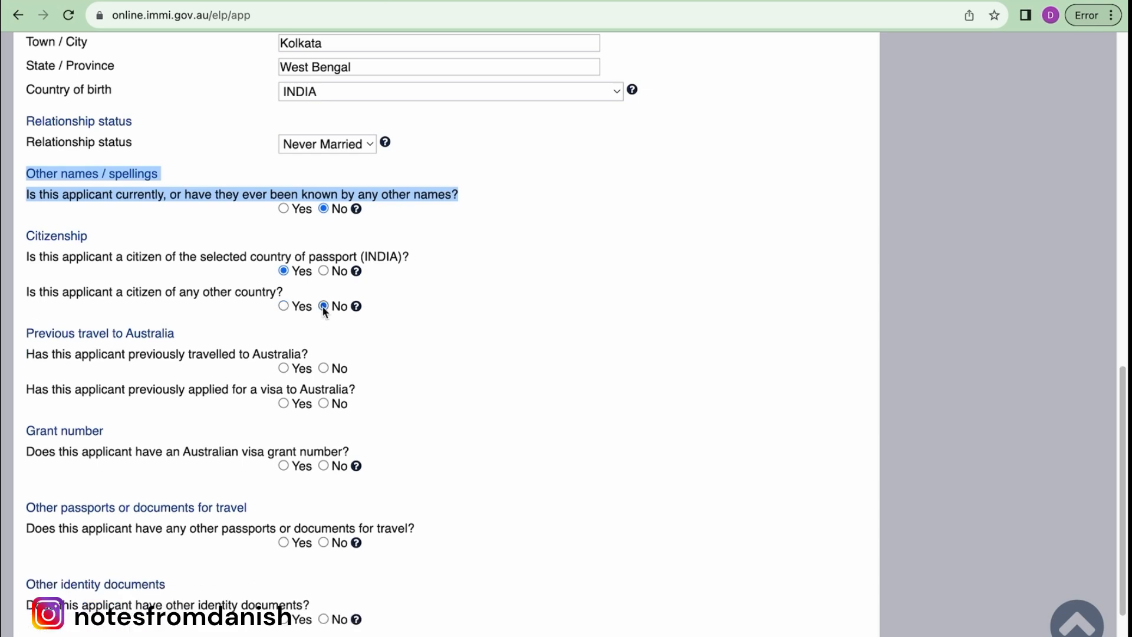
pyautogui.scroll(-2, 323, 311)
pyautogui.scroll(-2, 379, 293)
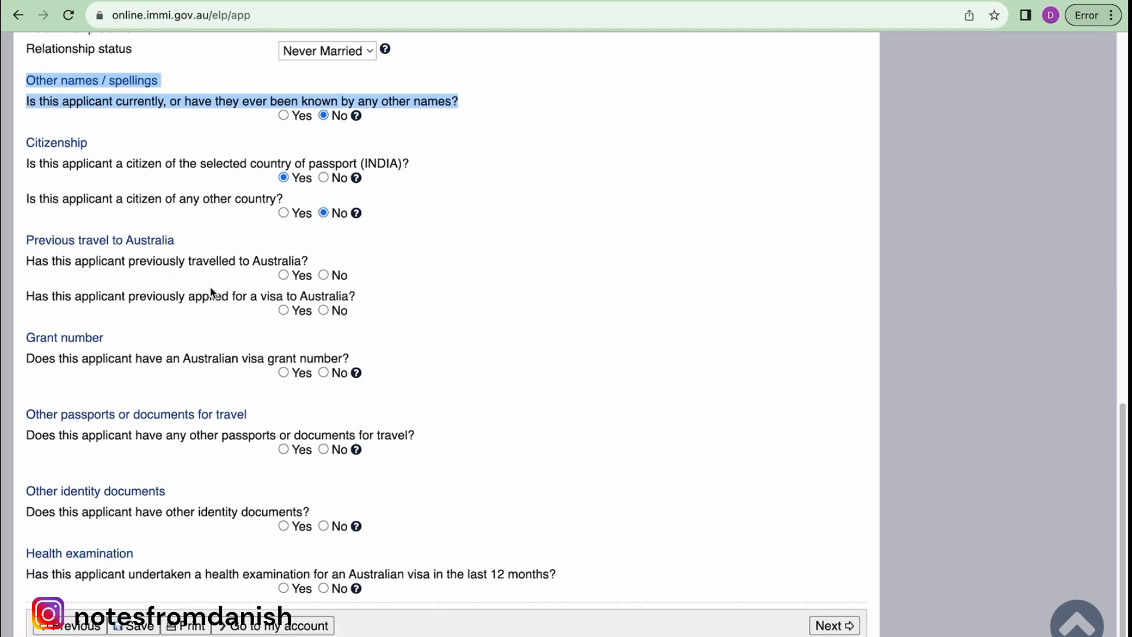
pyautogui.click(324, 276)
pyautogui.scroll(-1, 419, 280)
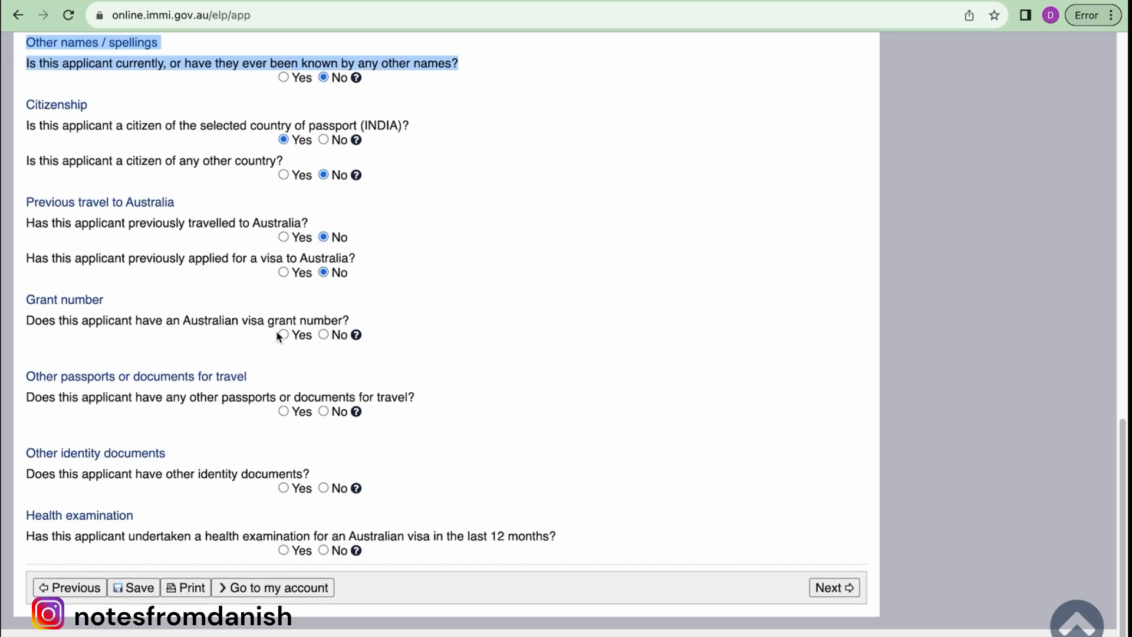
# - Answer No for visa grant number, other passports and health examination, Yes for other identity documents, then continue
pyautogui.click(322, 334)
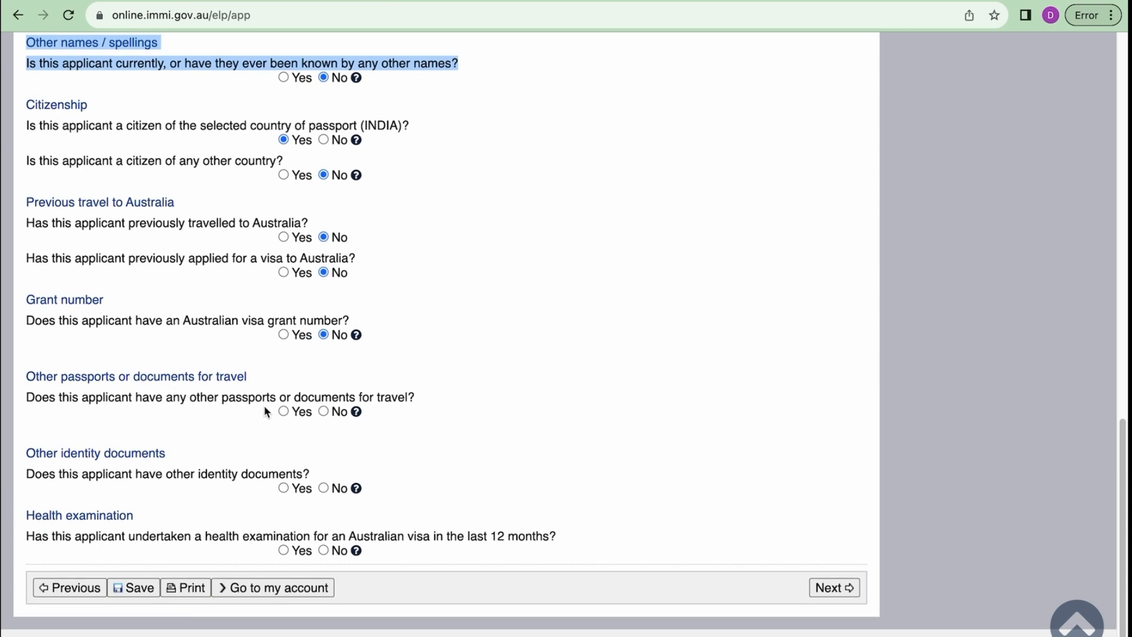
pyautogui.click(324, 411)
pyautogui.click(284, 488)
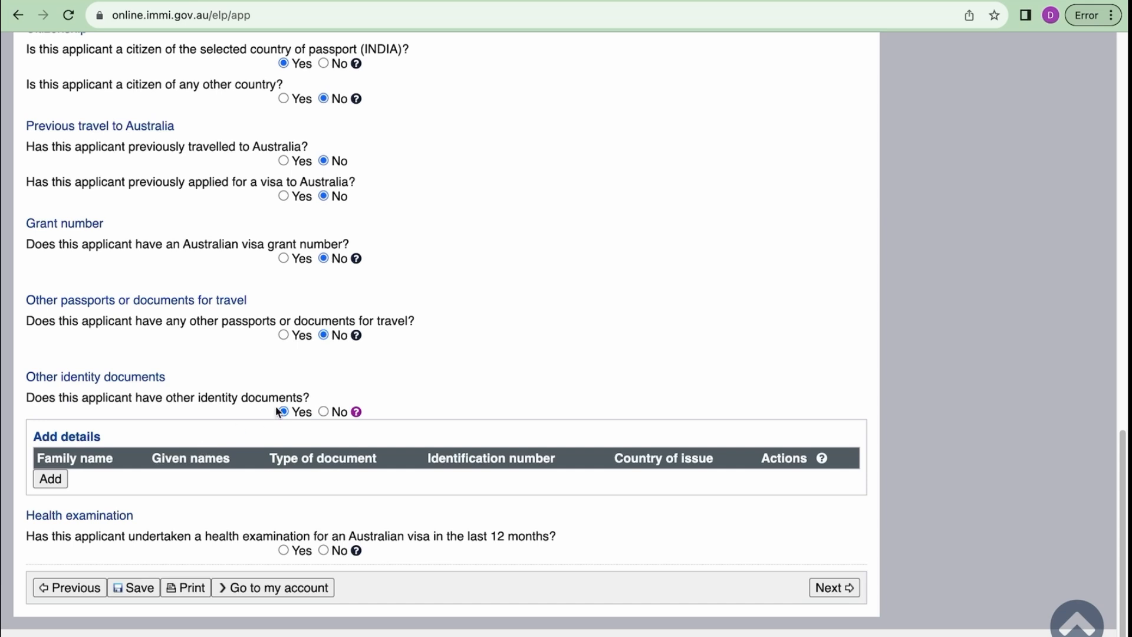
pyautogui.scroll(2, 278, 411)
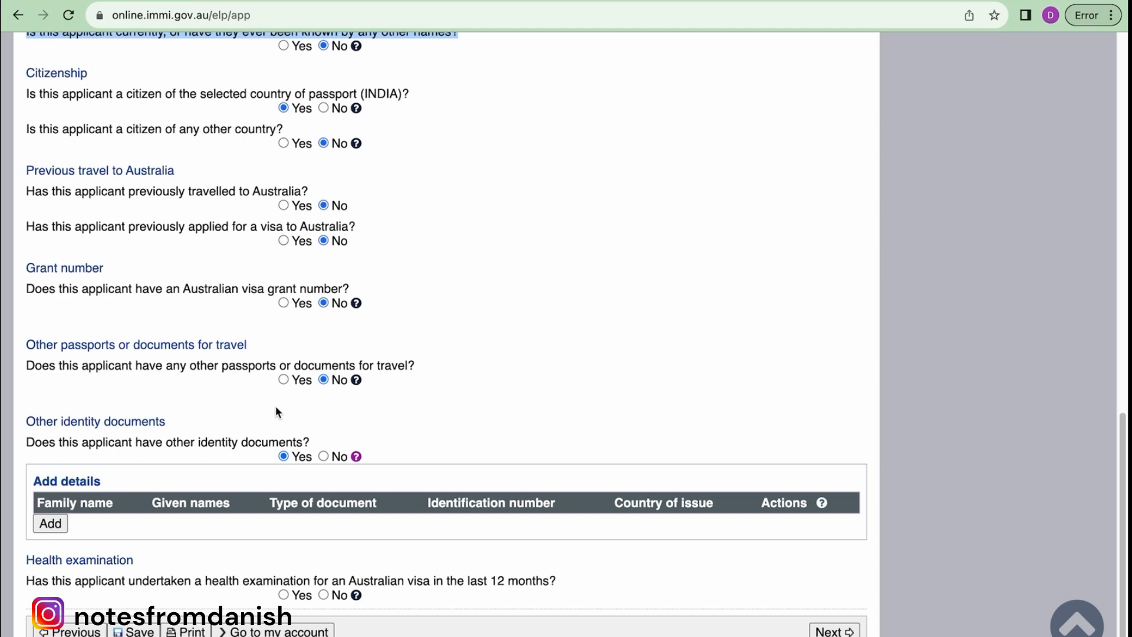
pyautogui.scroll(-2, 276, 409)
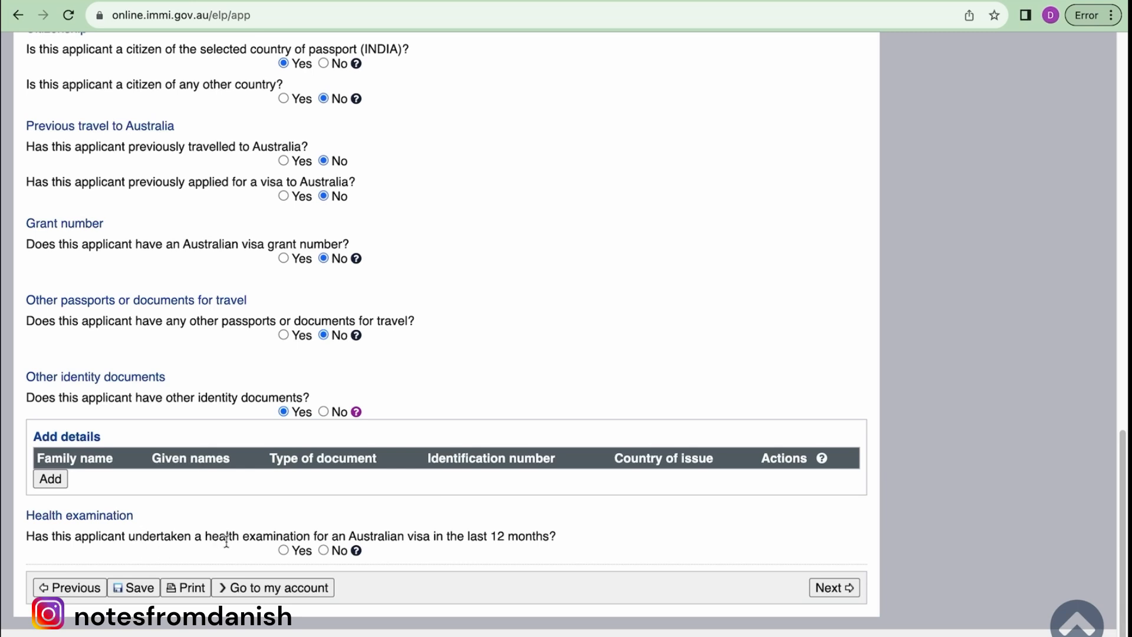
pyautogui.click(323, 550)
pyautogui.click(834, 587)
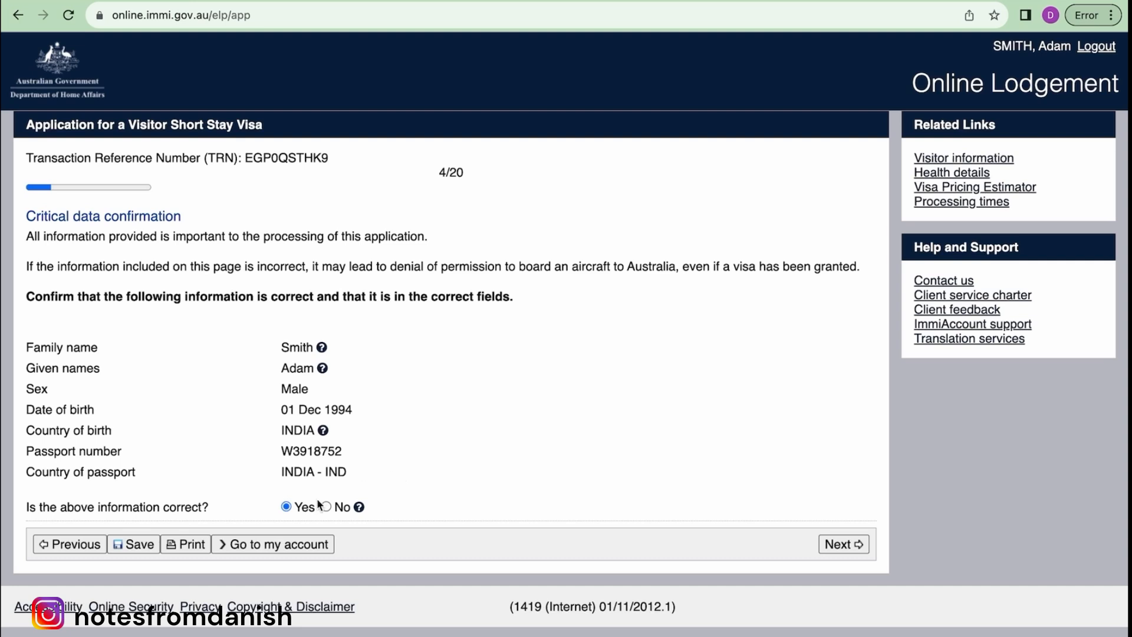
# - Keep 'Is the above information correct?' as Yes and continue to step 5, Travelling companions
pyautogui.click(834, 550)
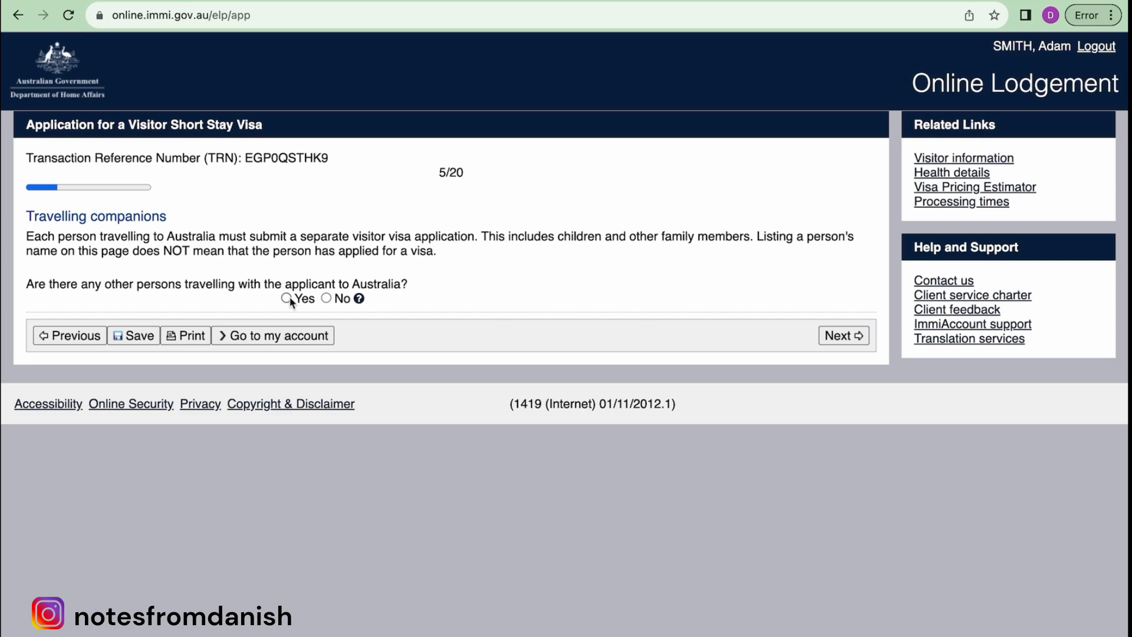
# - Answer Yes to others travelling with the applicant, then cancel an unfilled companion form
pyautogui.click(288, 298)
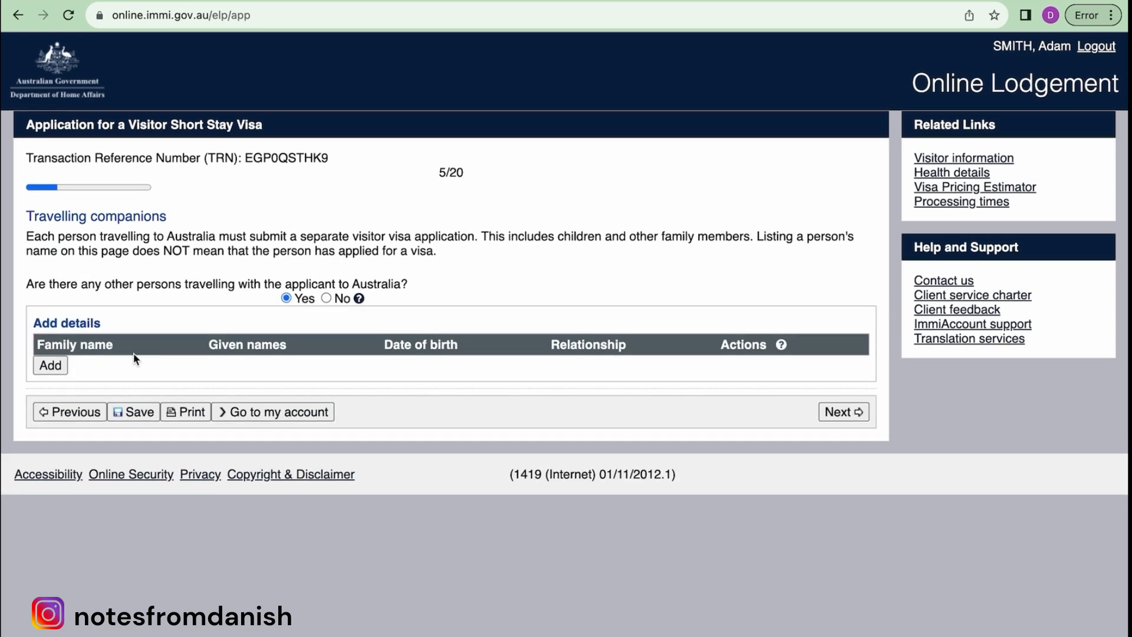
pyautogui.click(51, 367)
pyautogui.click(50, 365)
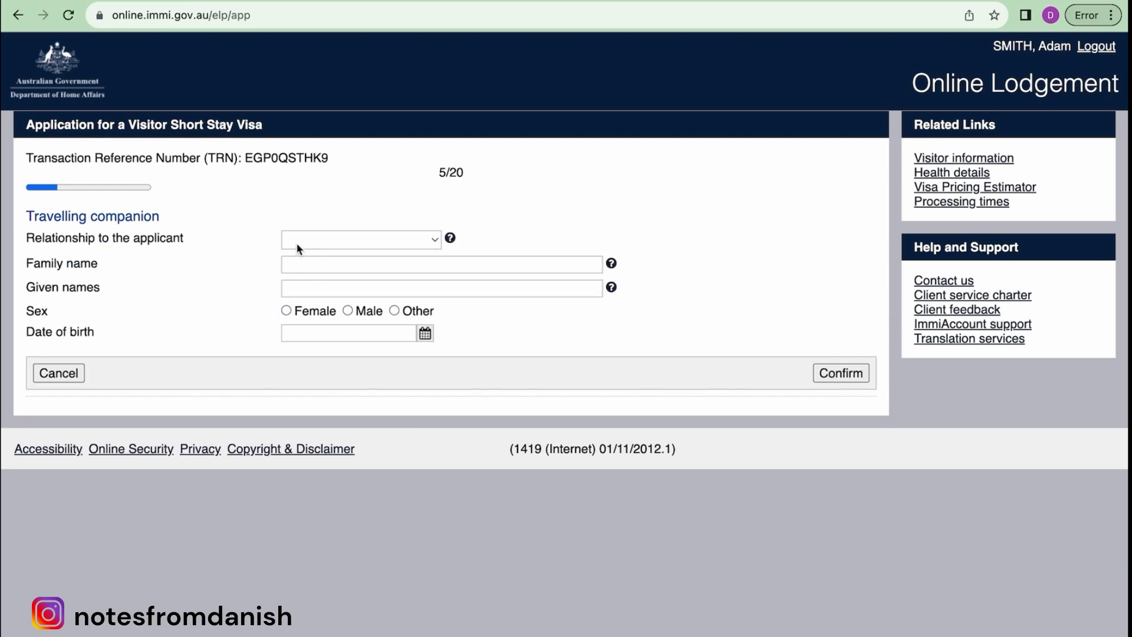
pyautogui.click(354, 240)
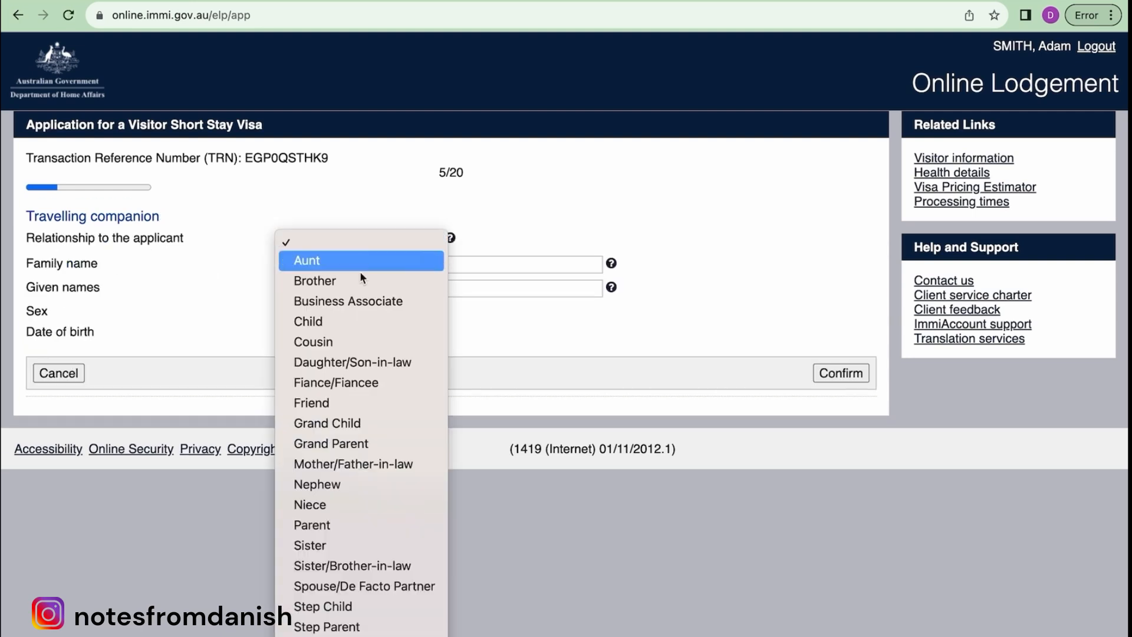
pyautogui.scroll(-2, 365, 491)
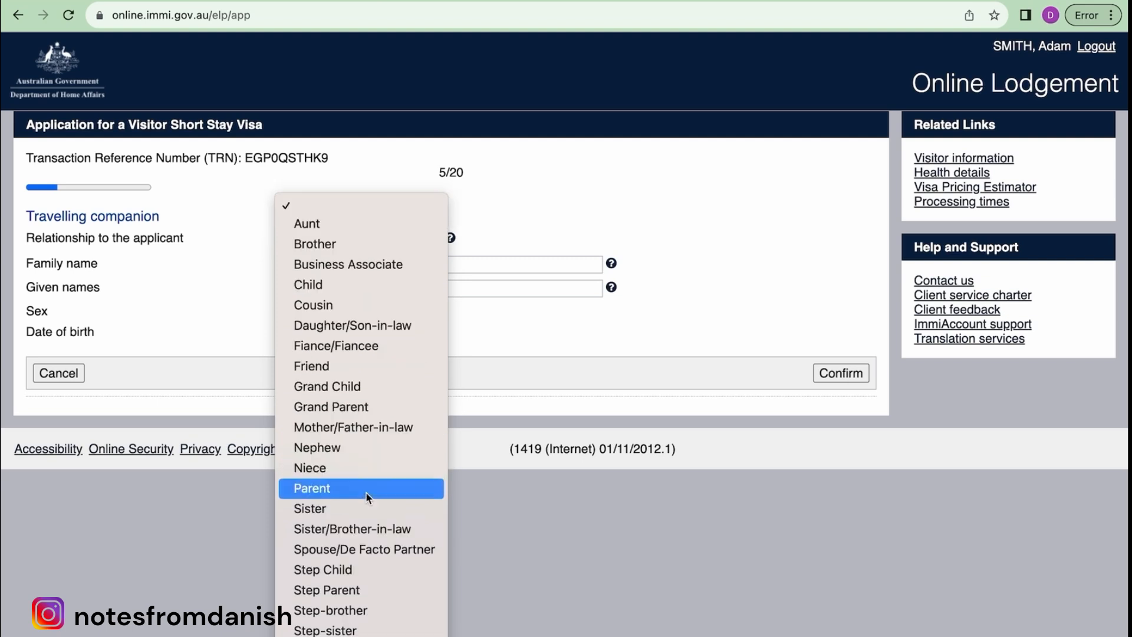
pyautogui.click(191, 305)
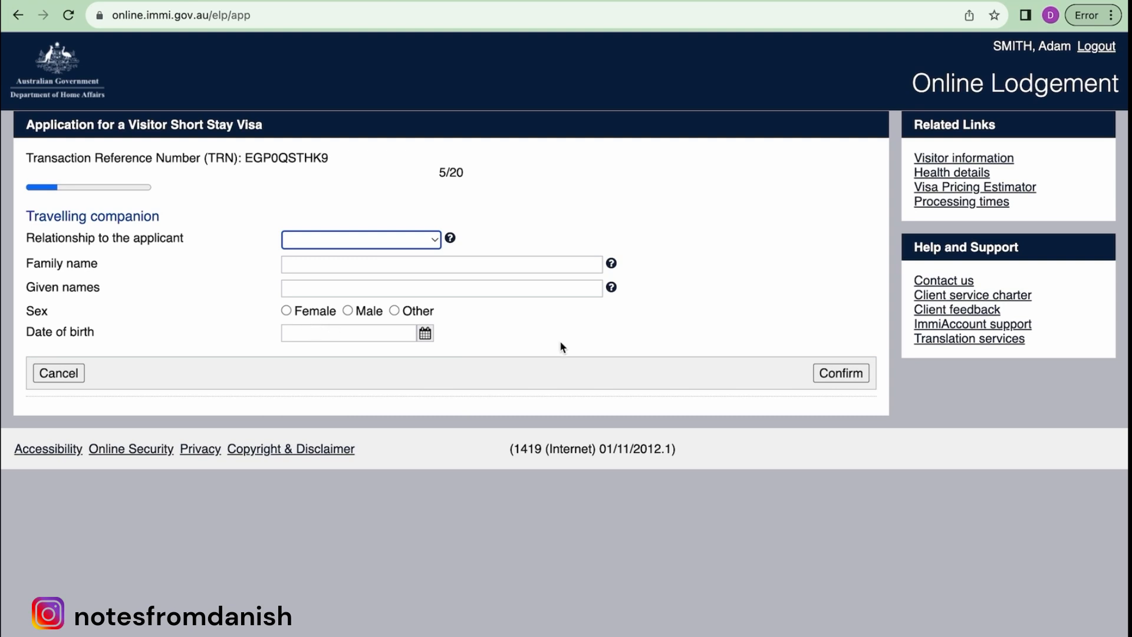
pyautogui.click(42, 373)
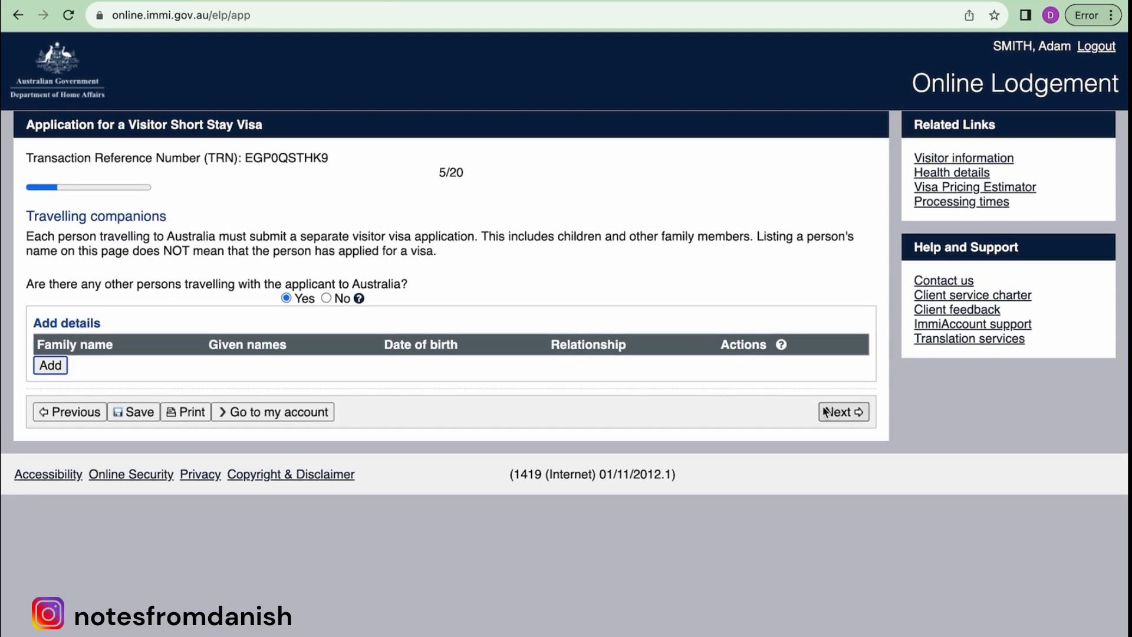
# - Declare no travelling companions and set INDIA as the usual country of residence
pyautogui.click(326, 299)
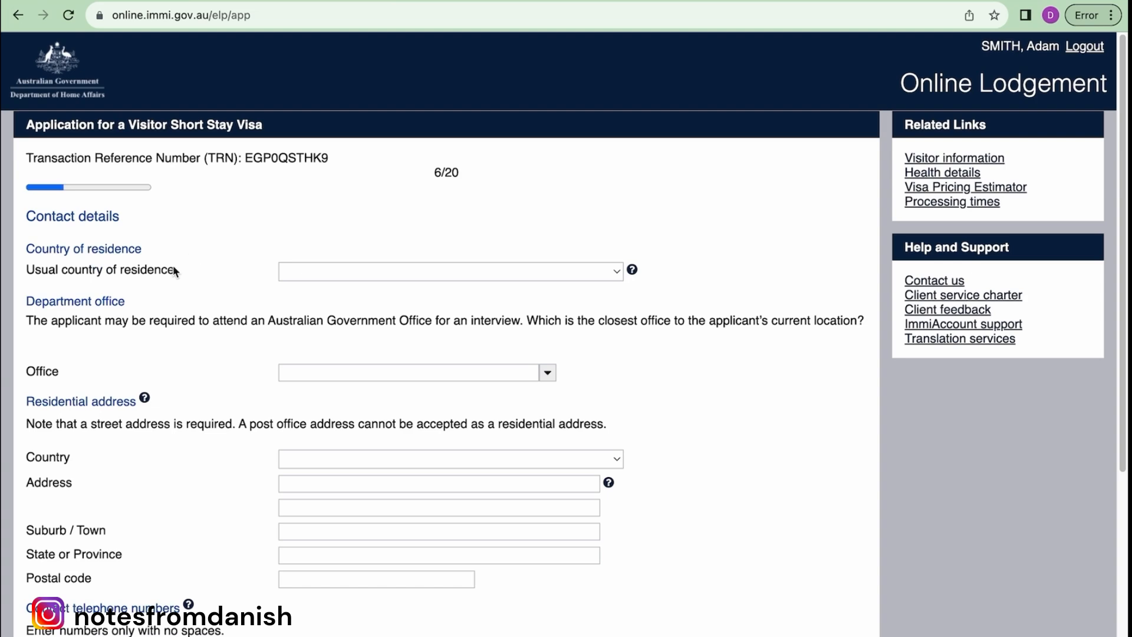
pyautogui.click(617, 274)
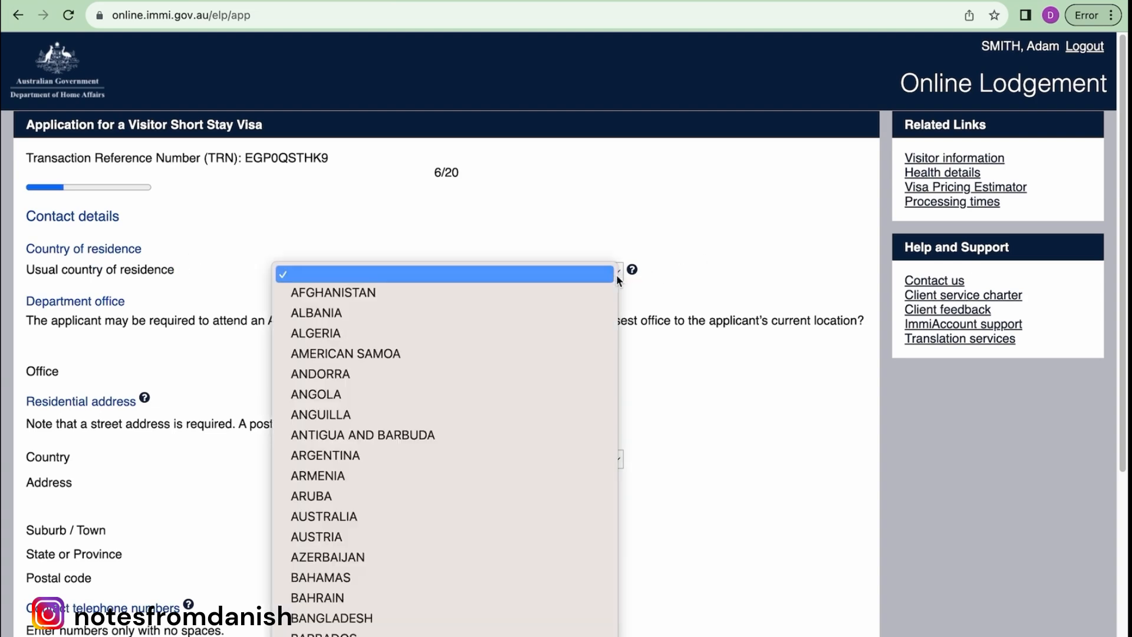
pyautogui.write('india')
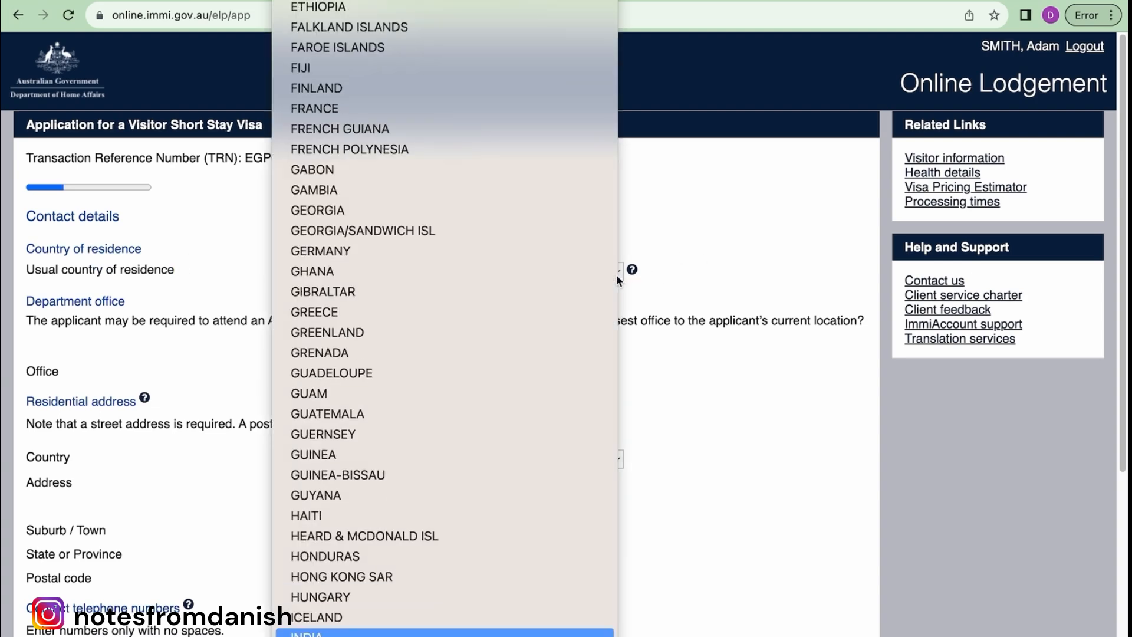
pyautogui.press('Return')
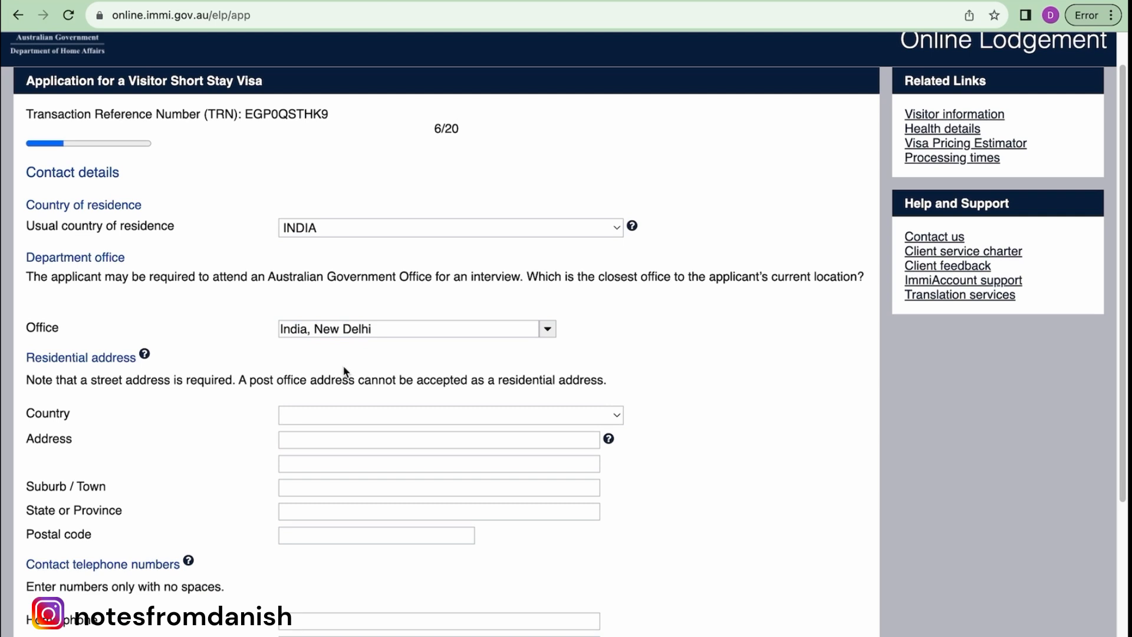
# - Choose India, New Delhi as the closest department office
pyautogui.moveTo(114, 278); pyautogui.dragTo(793, 277)
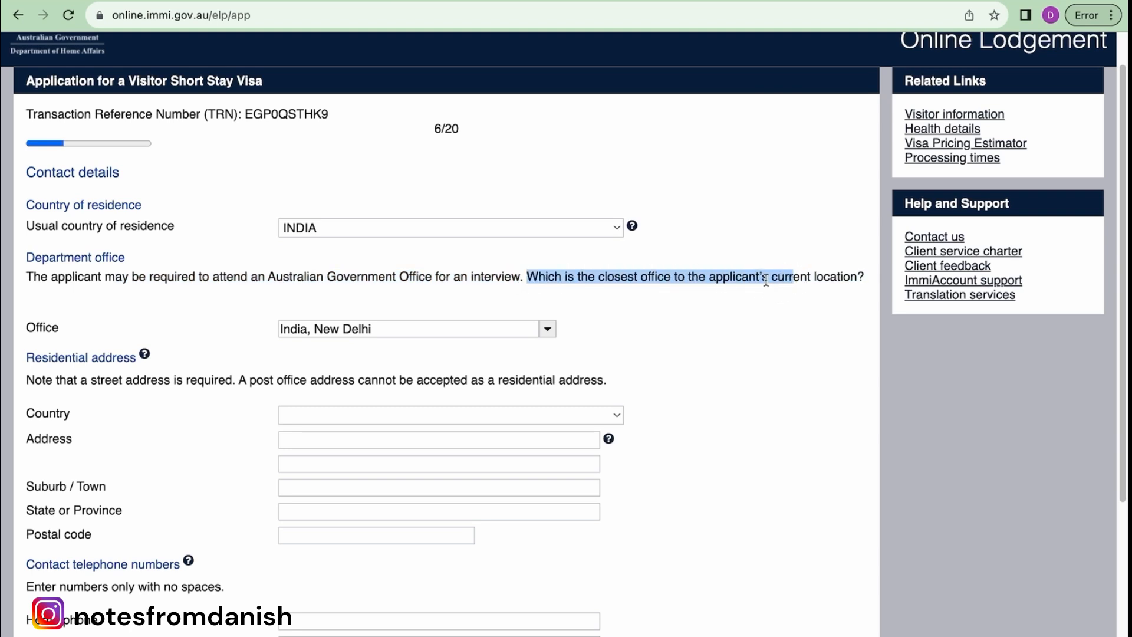
pyautogui.click(548, 330)
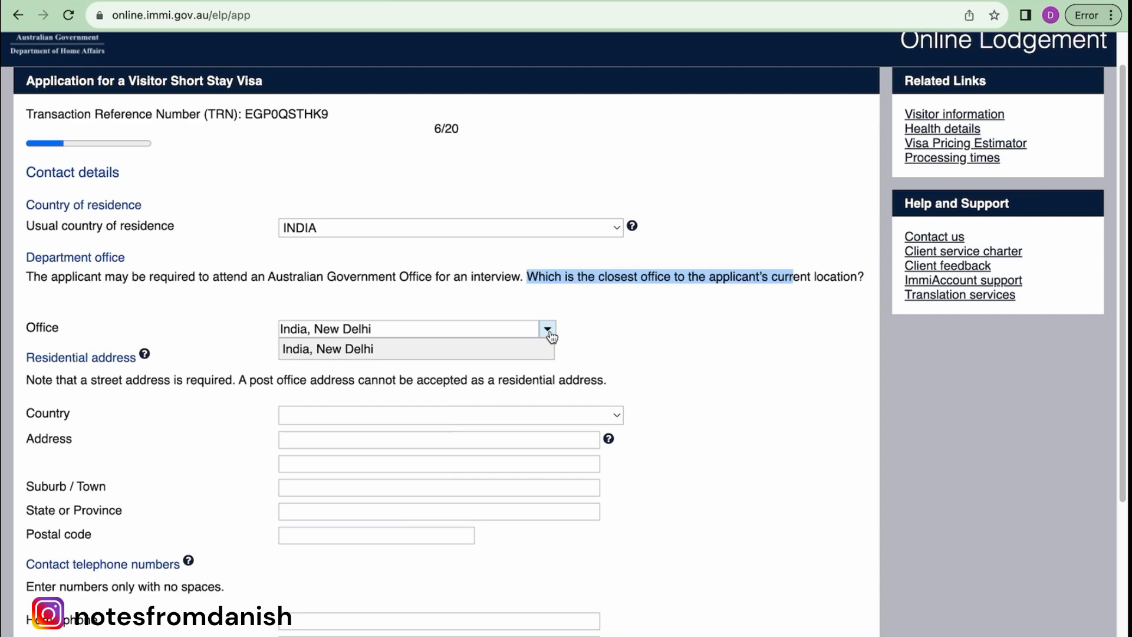
pyautogui.click(439, 353)
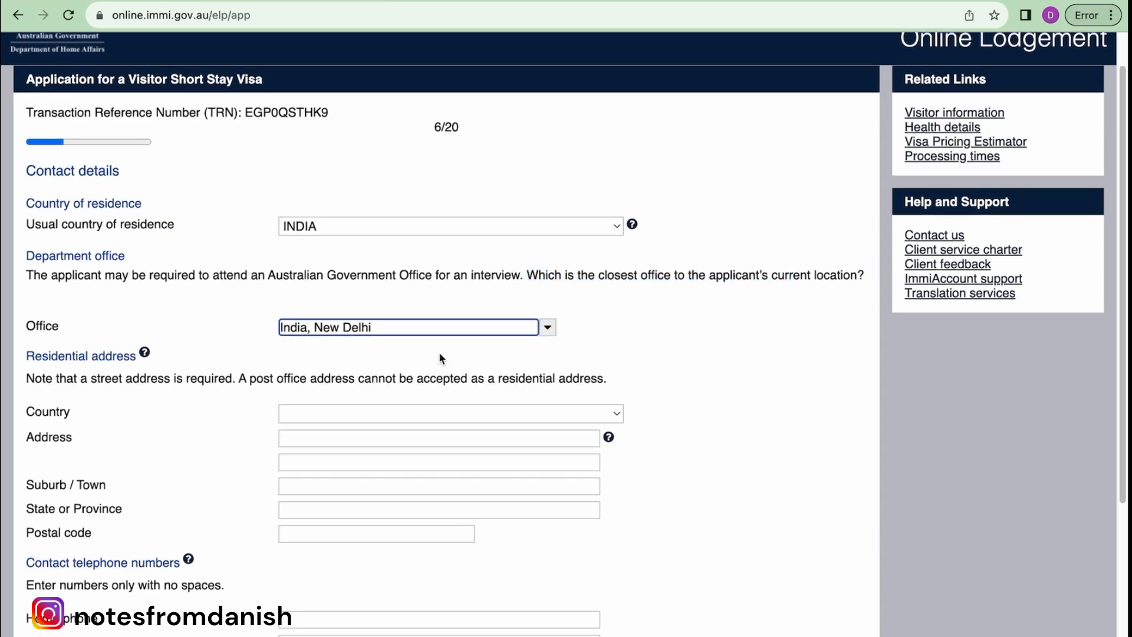
pyautogui.moveTo(439, 358); pyautogui.dragTo(218, 347)
pyautogui.scroll(-4, 218, 348)
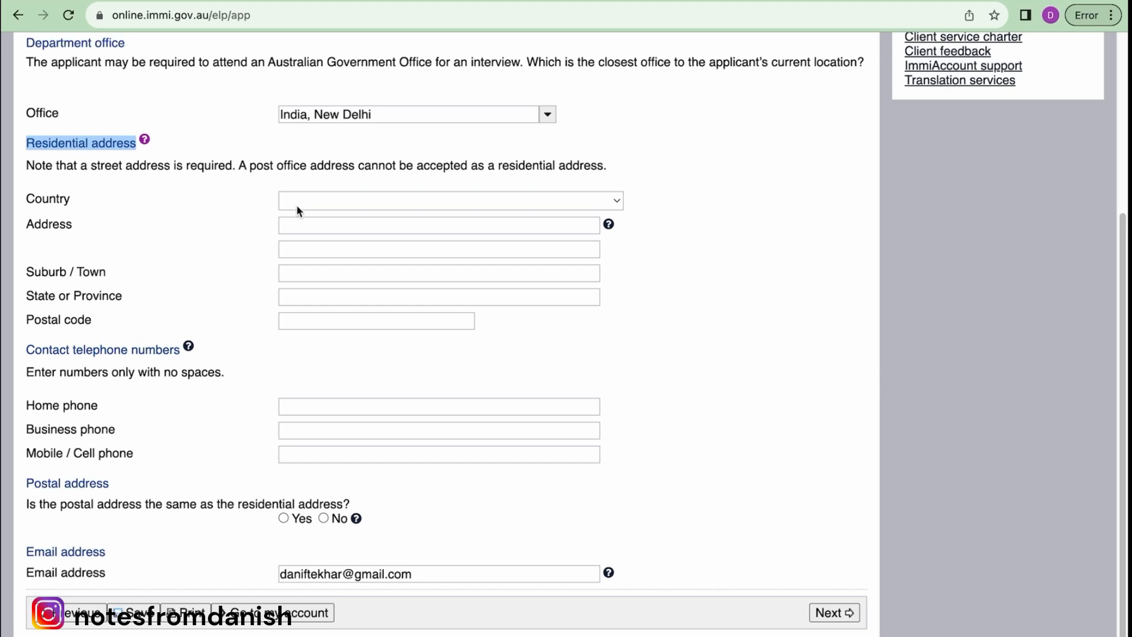
pyautogui.scroll(-1, 463, 359)
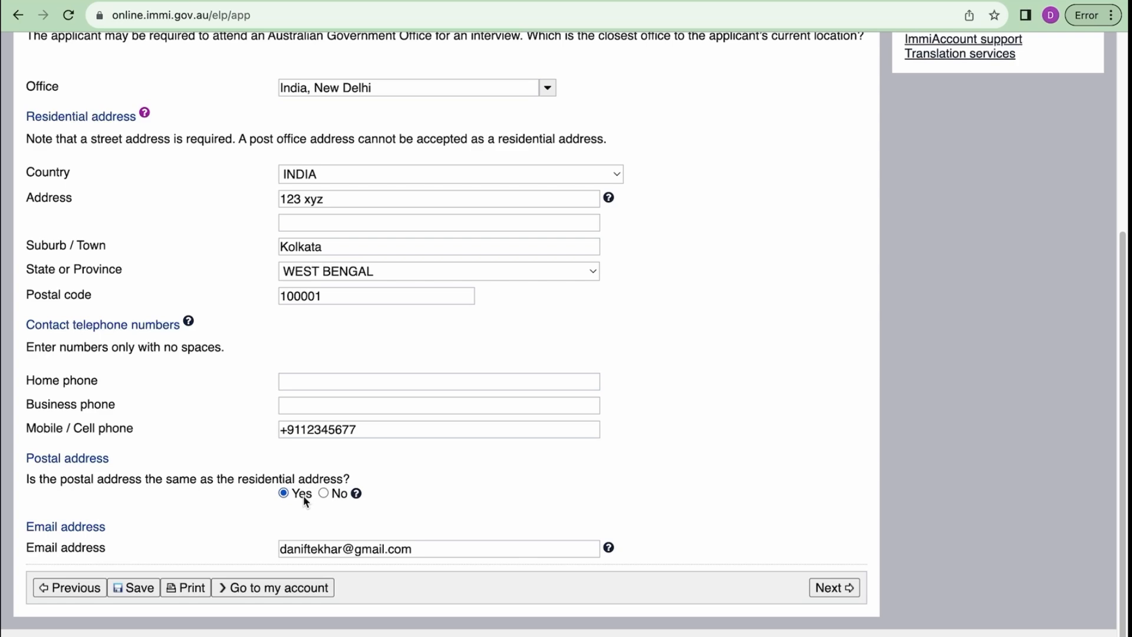
# - Make the postal address the same as residential, remove the invalid mobile character, and continue
pyautogui.click(324, 492)
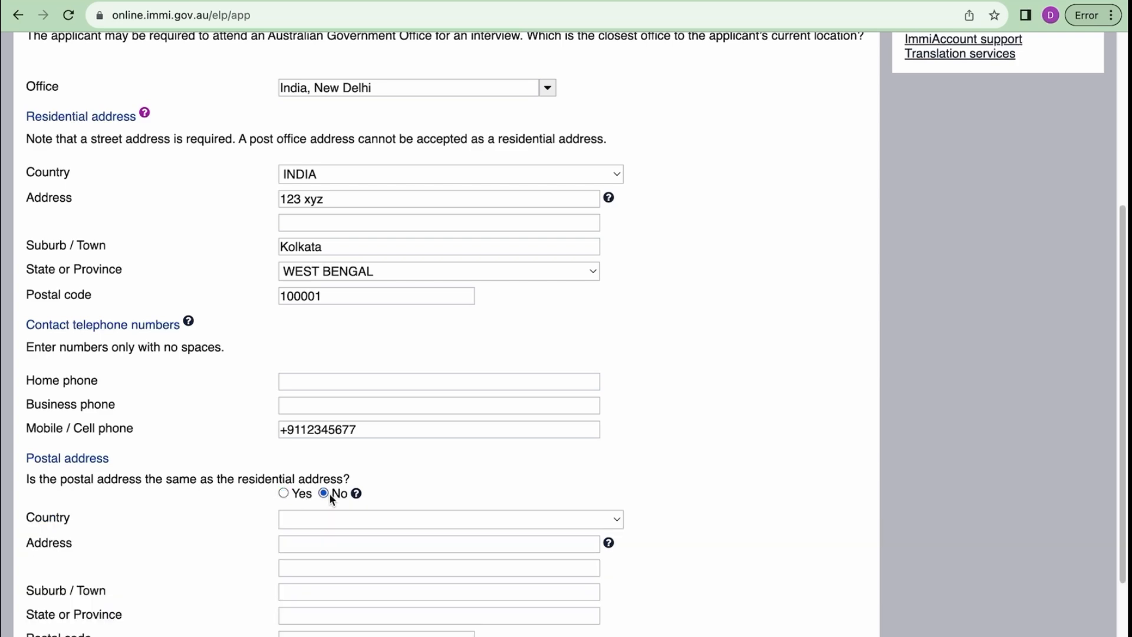
pyautogui.scroll(-2, 329, 493)
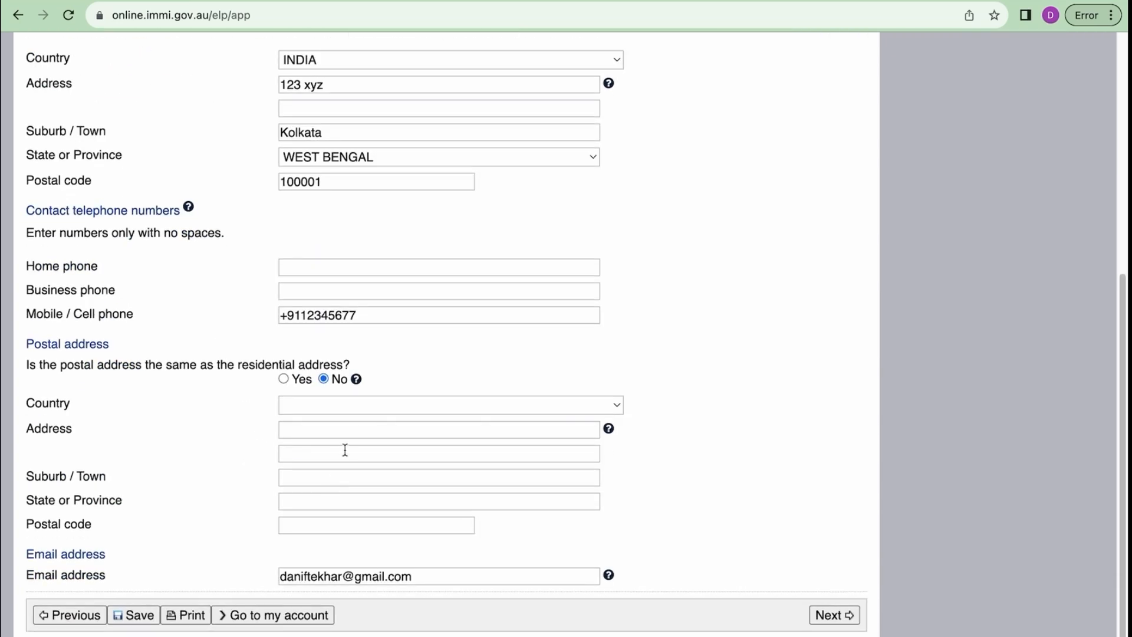
pyautogui.click(284, 379)
pyautogui.click(828, 587)
pyautogui.click(283, 448)
pyautogui.press('BackSpace')
pyautogui.scroll(-1, 399, 497)
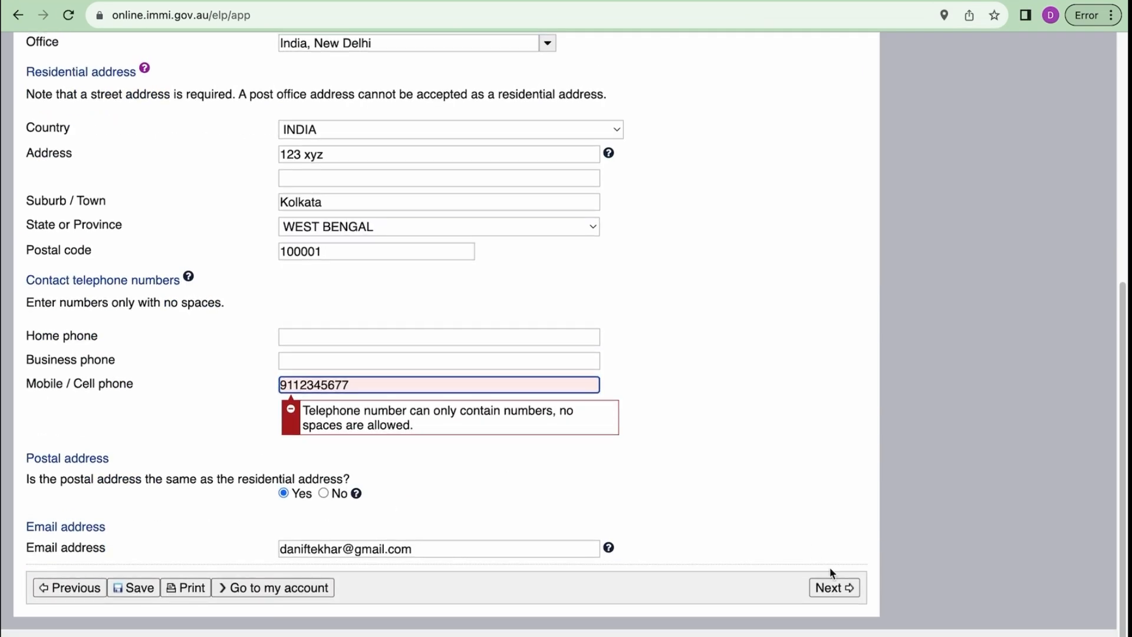
pyautogui.click(844, 592)
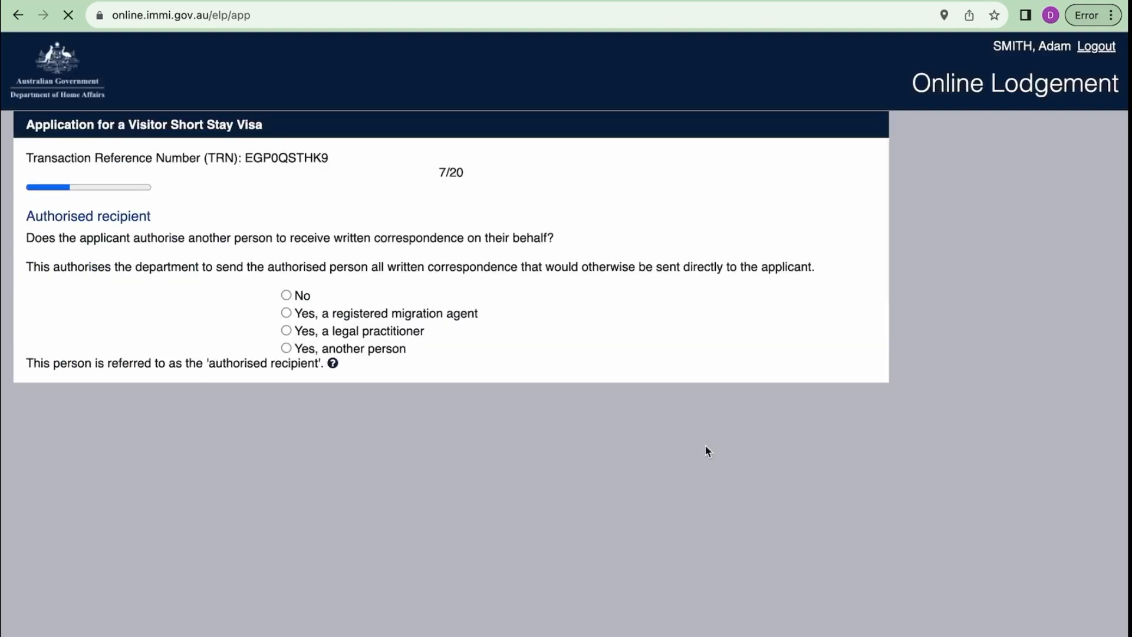
# - Declare no authorised recipient and continue to step 8 of 20
pyautogui.tripleClick(97, 222)
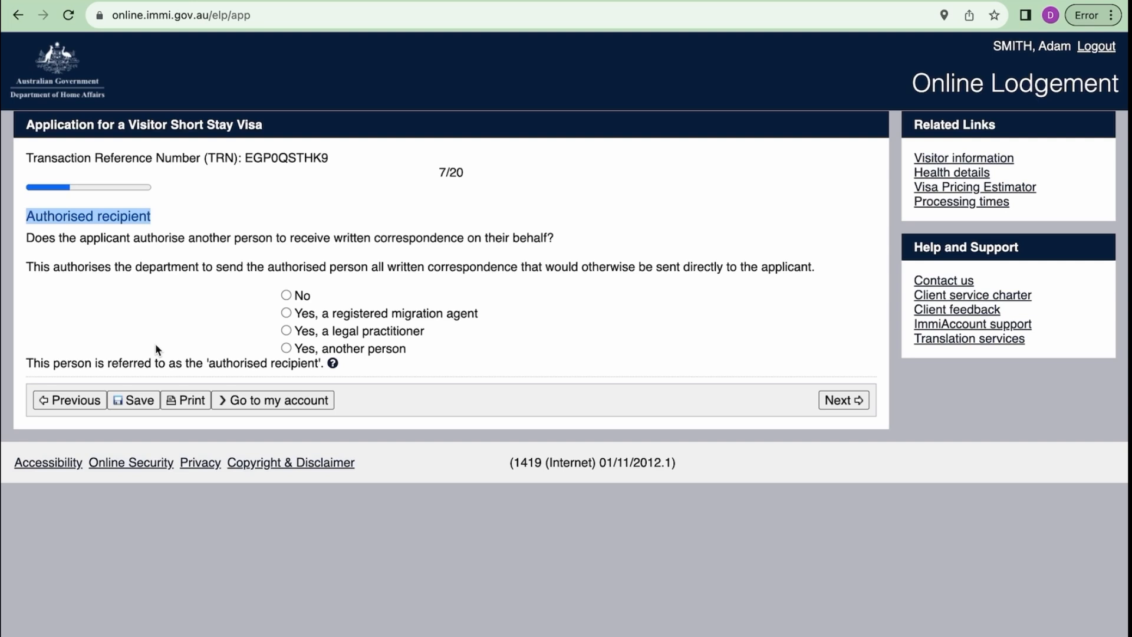
pyautogui.click(286, 295)
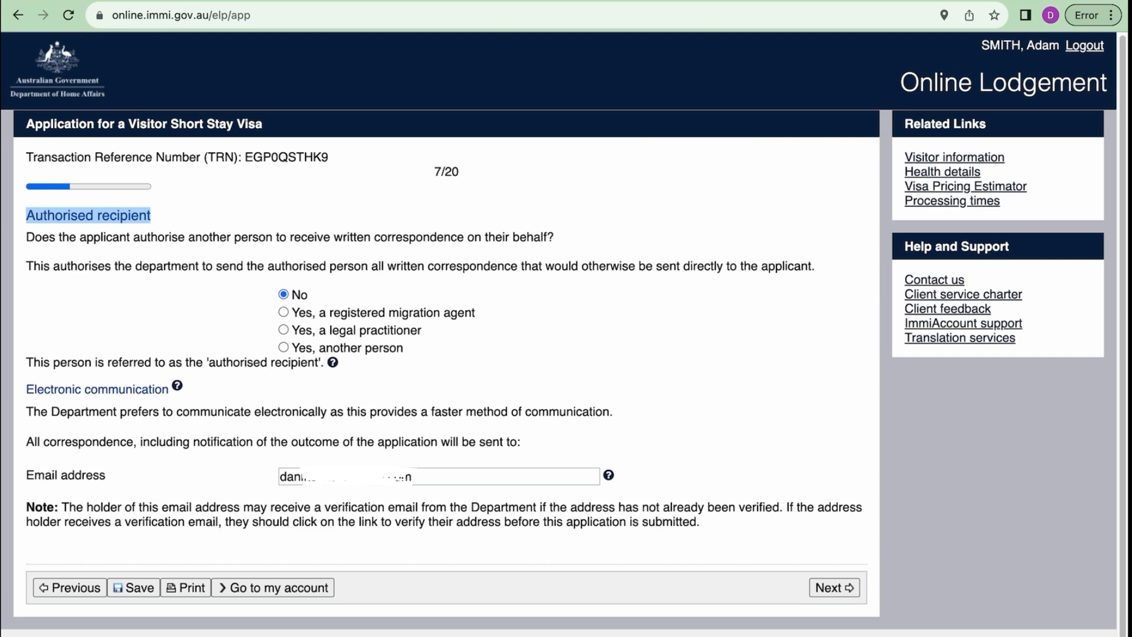
pyautogui.click(831, 587)
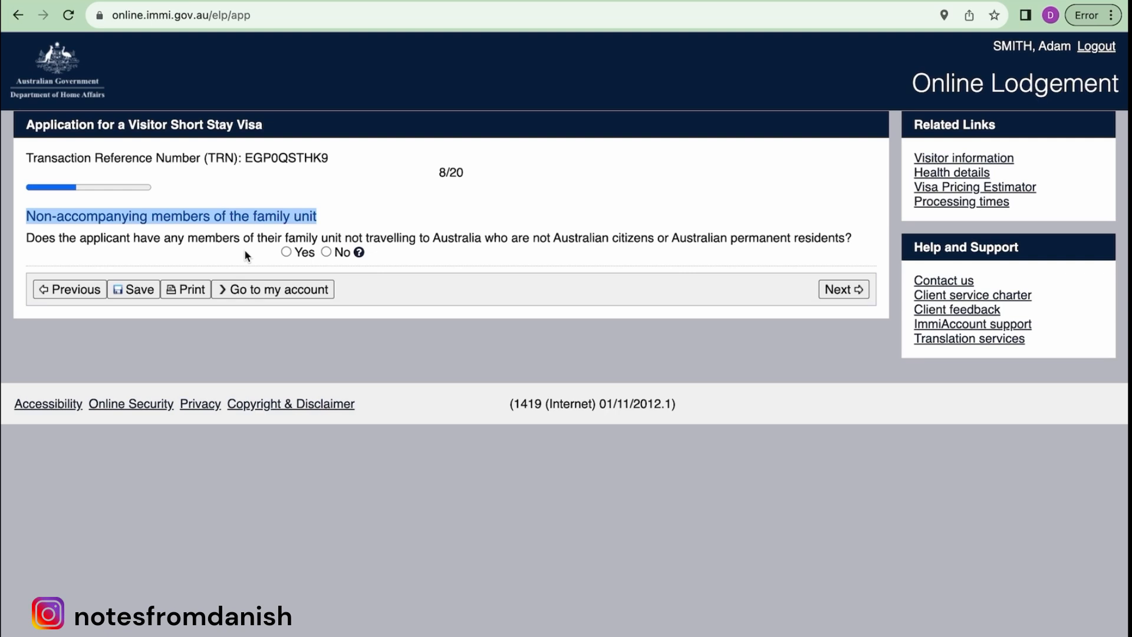
pyautogui.click(287, 252)
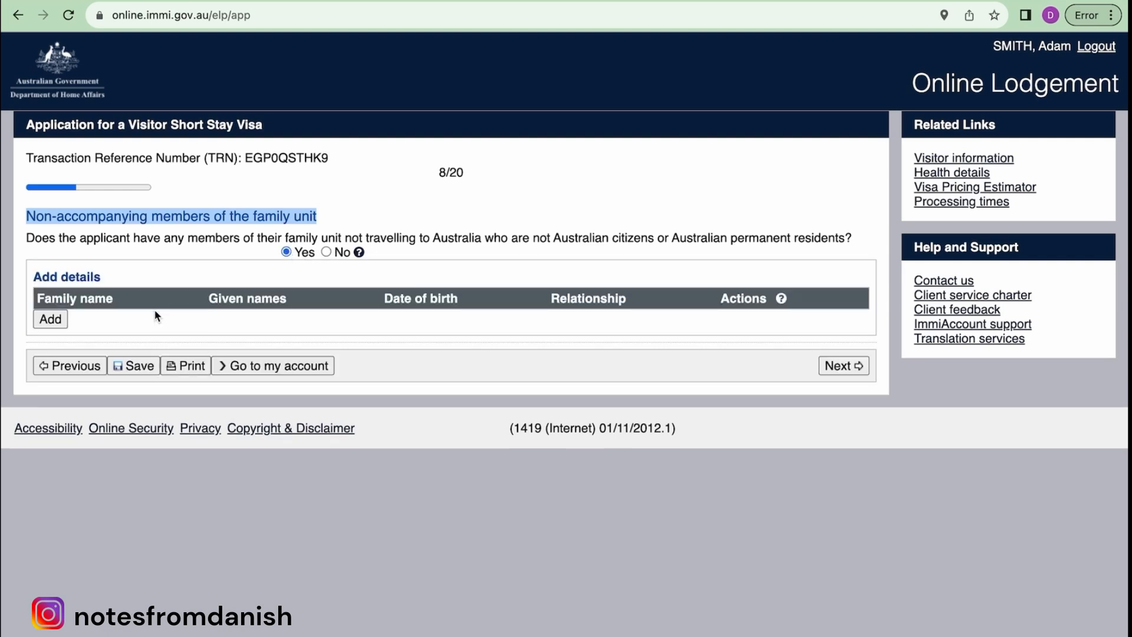
pyautogui.click(50, 319)
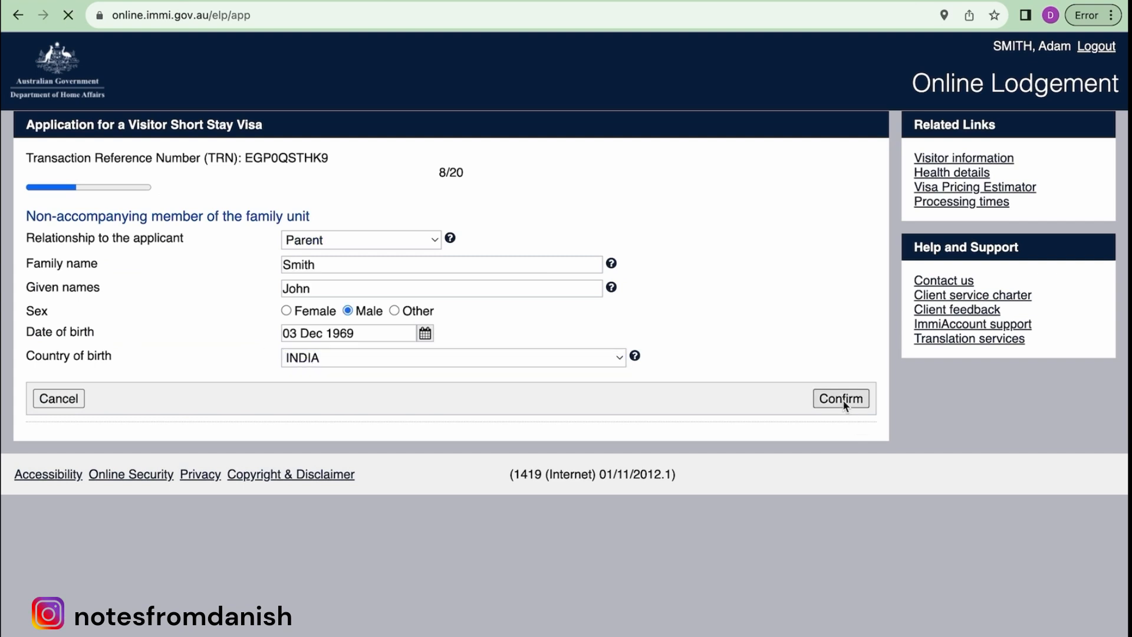
pyautogui.click(842, 399)
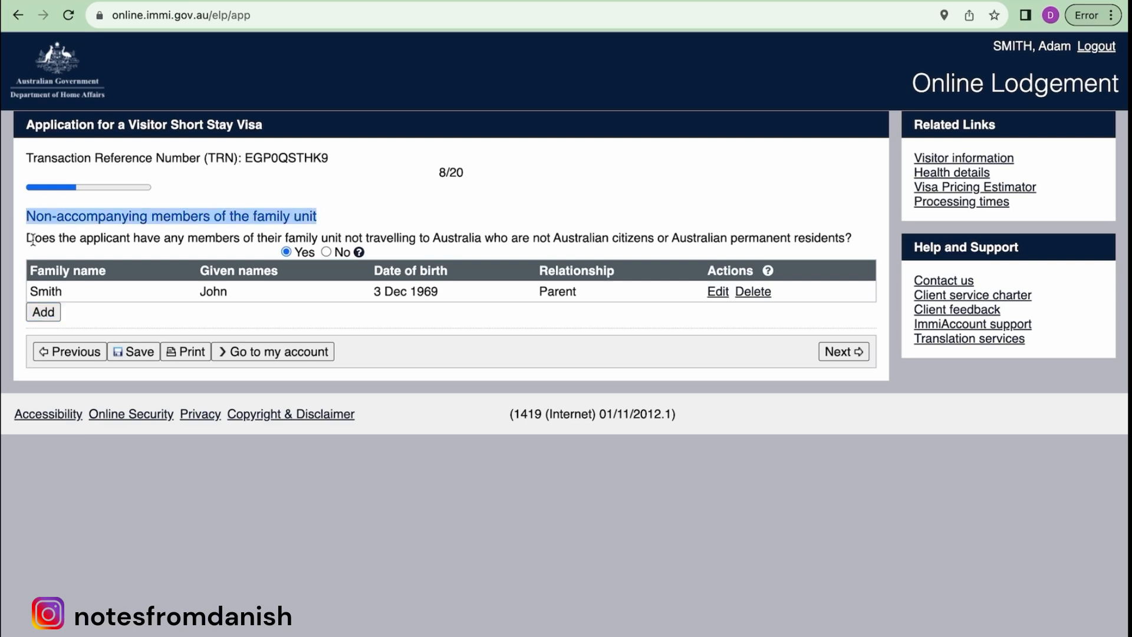
# - Highlight the family-unit question, then continue to step 9, Entry to Australia
pyautogui.moveTo(27, 239); pyautogui.dragTo(533, 230)
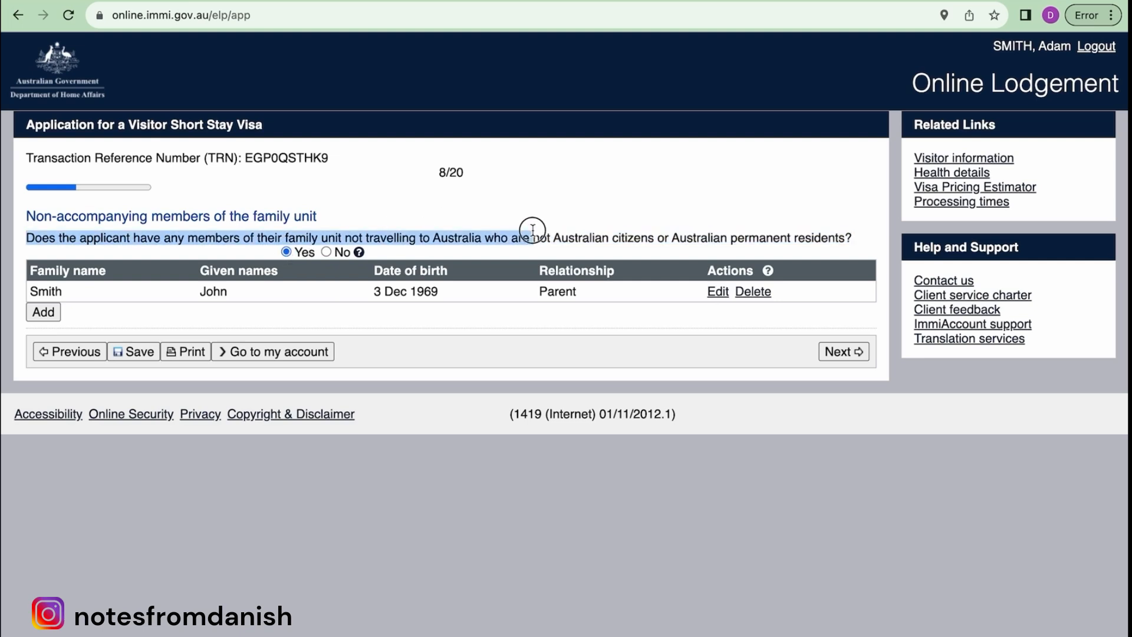
pyautogui.click(582, 223)
pyautogui.tripleClick(817, 232)
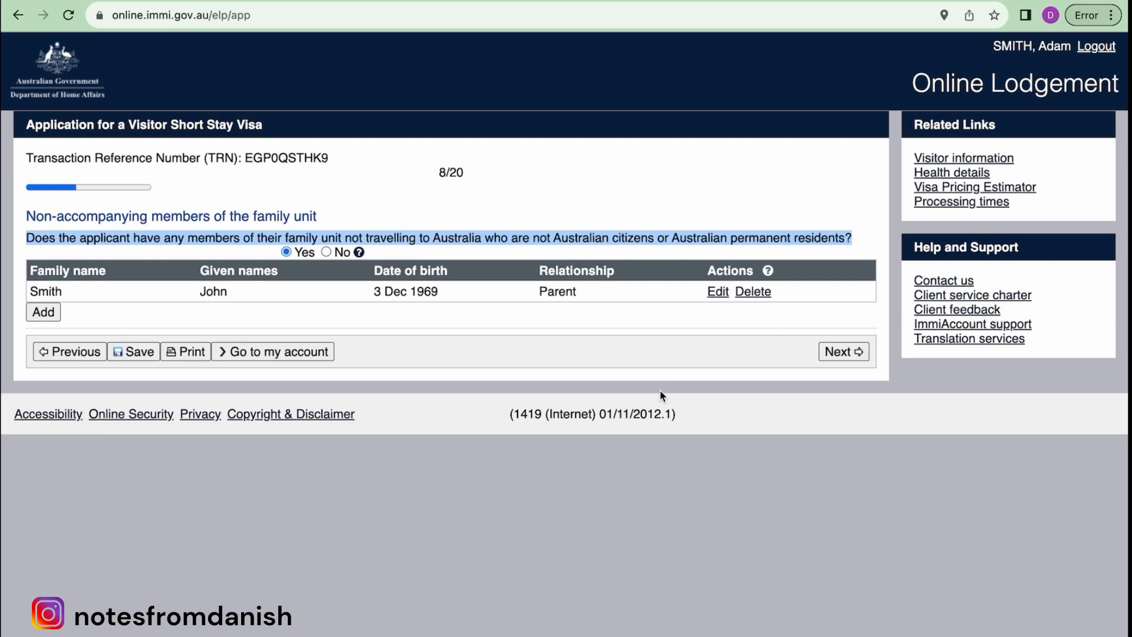
pyautogui.click(843, 351)
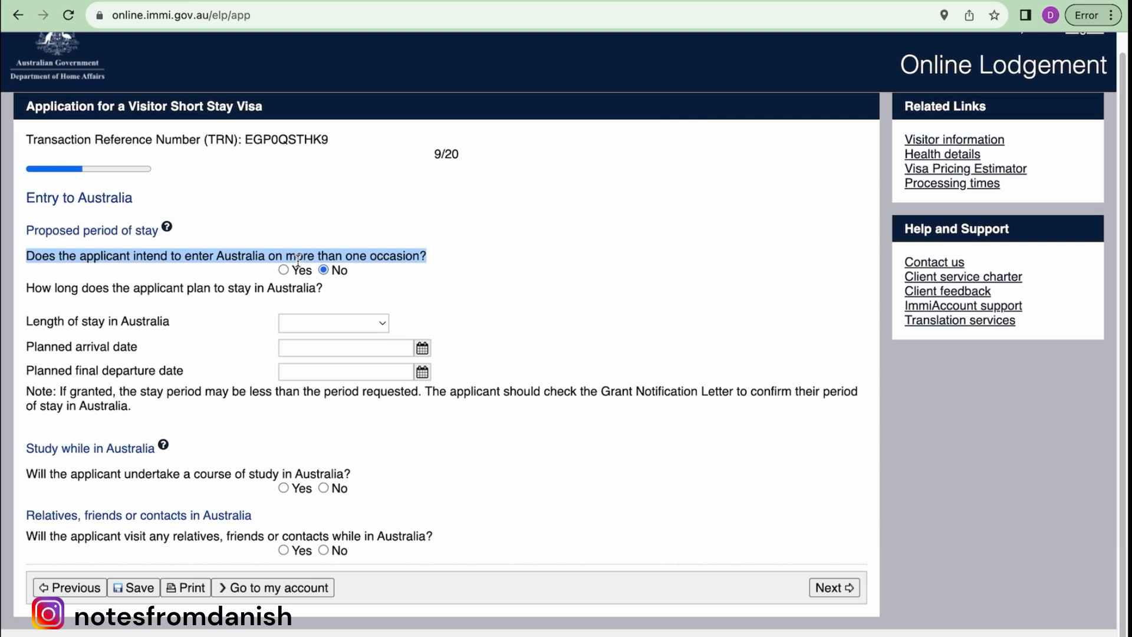
# - Answer Yes to entering Australia more than once and keep the stay length at Up to 3 months
pyautogui.click(285, 270)
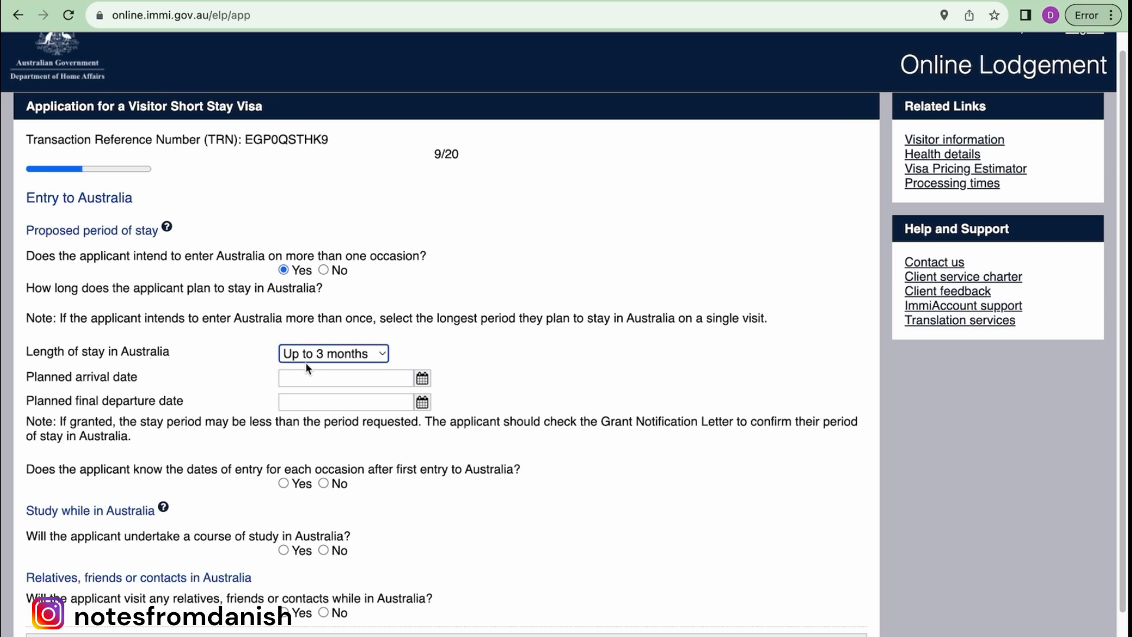
pyautogui.click(344, 356)
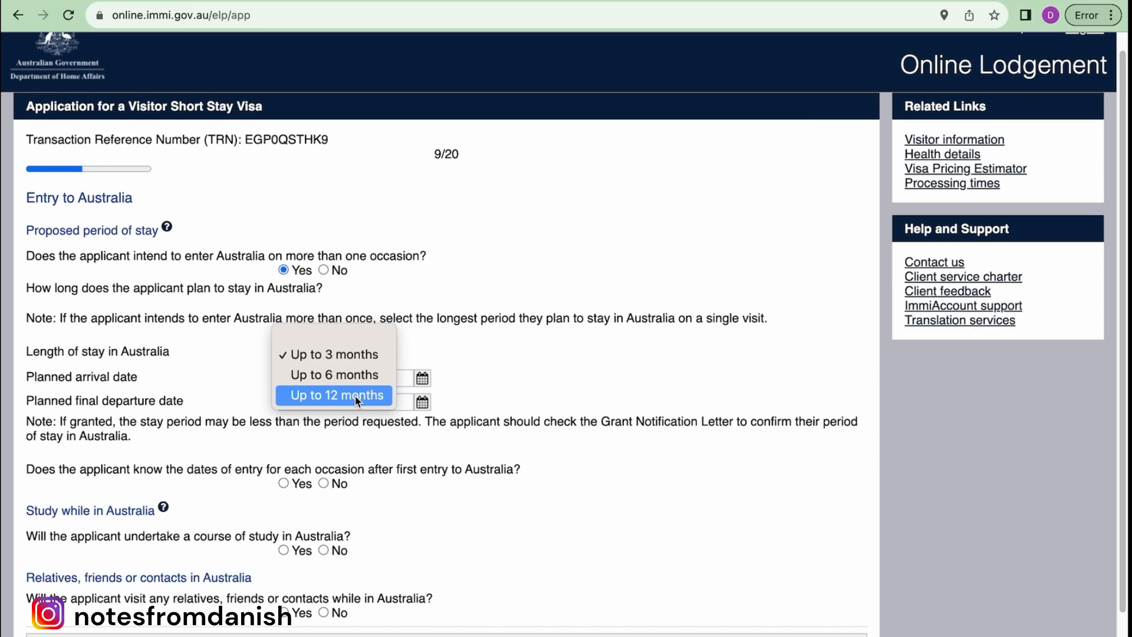
pyautogui.click(184, 441)
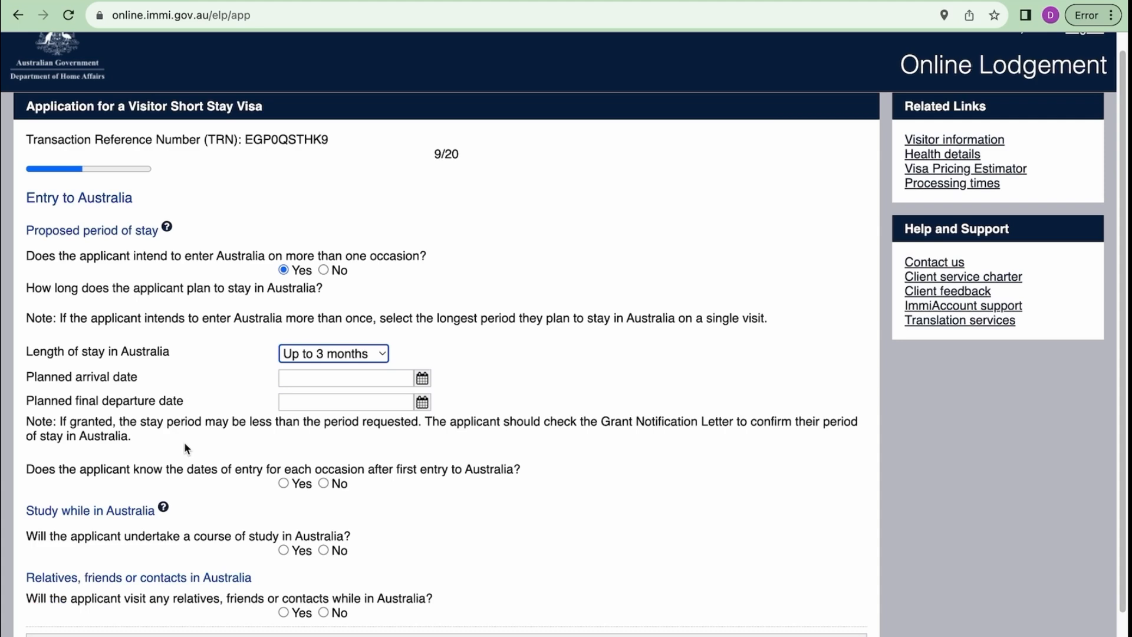
pyautogui.scroll(-2, 185, 443)
pyautogui.click(32, 404)
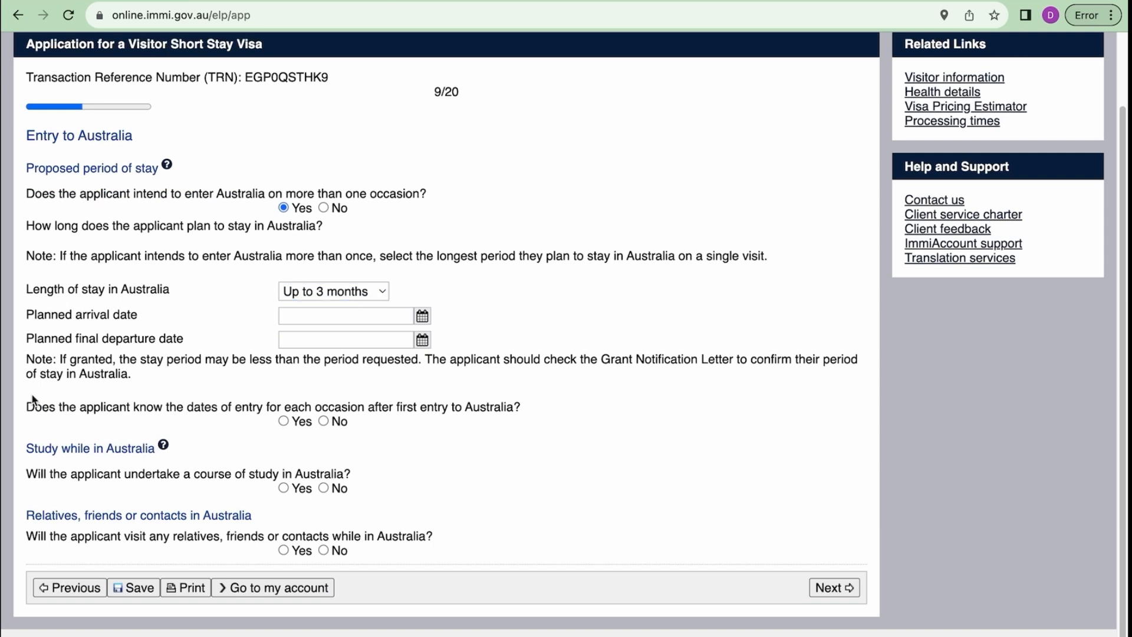
pyautogui.moveTo(275, 191); pyautogui.dragTo(445, 198)
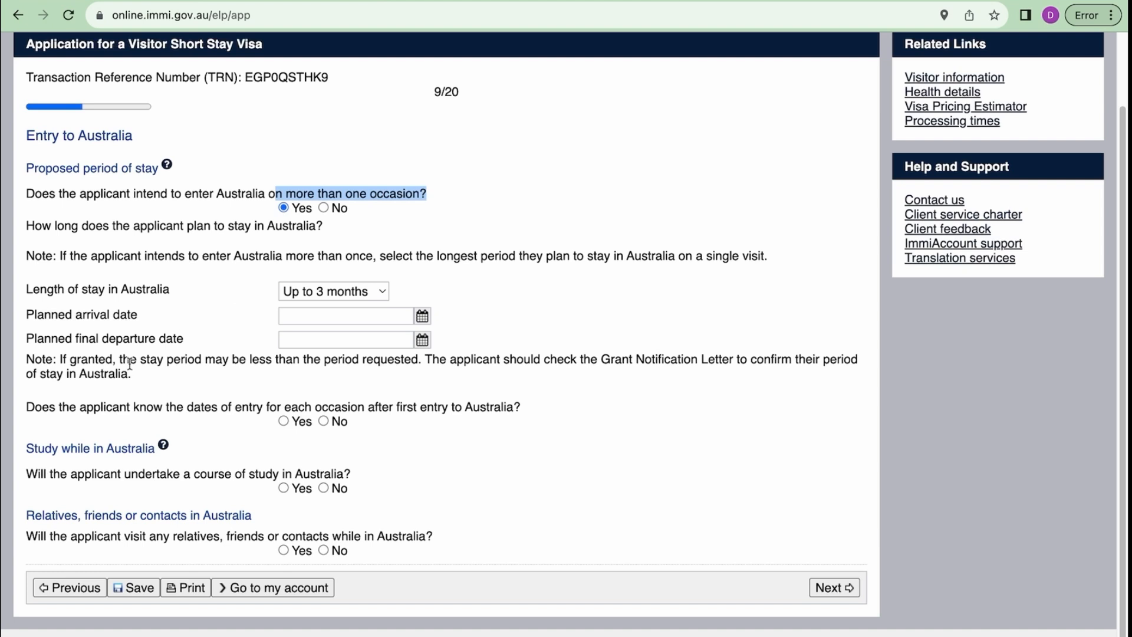
pyautogui.click(26, 407)
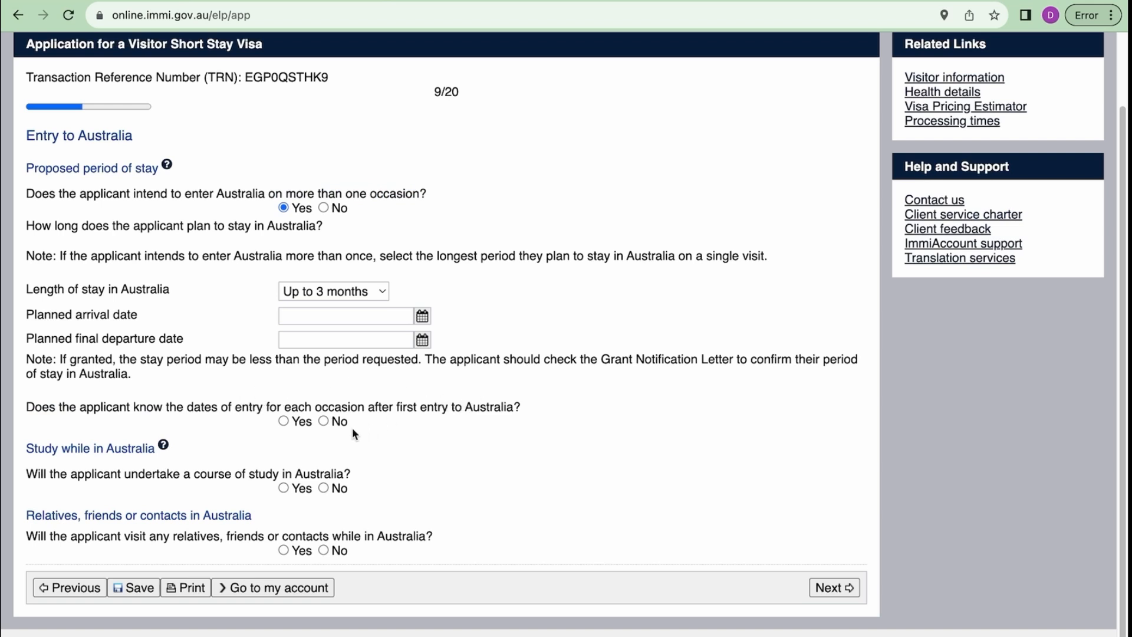
# - Mark the entry dates as unknown and paste the reason about visiting a friend in Sydney
pyautogui.click(323, 421)
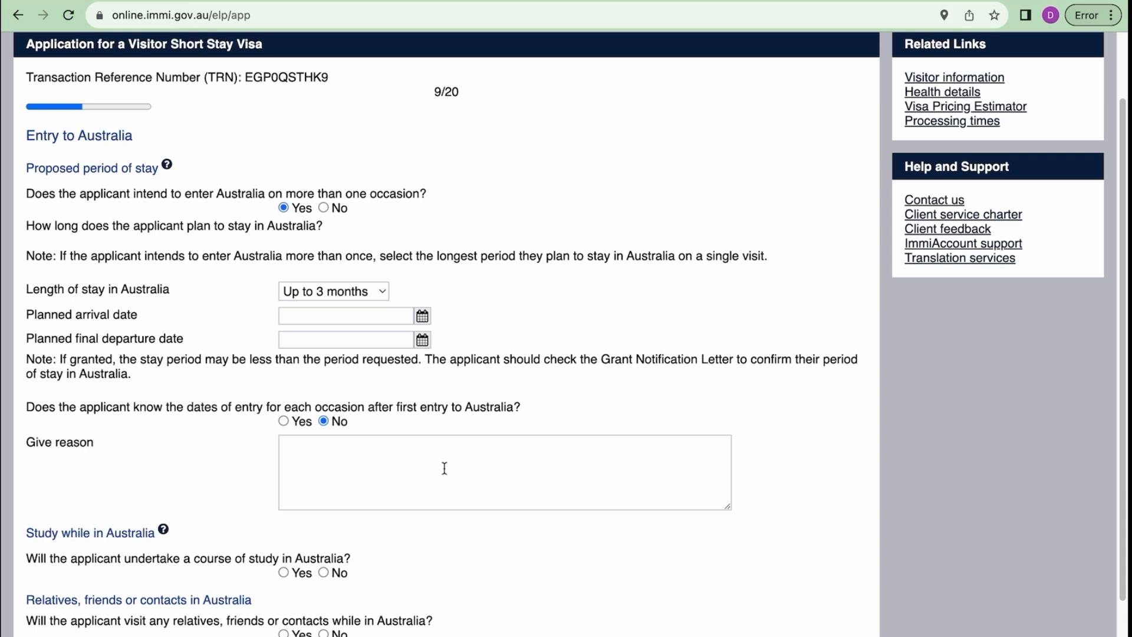
pyautogui.click(444, 468)
pyautogui.write('I have a friend in Sydney and i would like to visit her again')
pyautogui.scroll(-2, 446, 439)
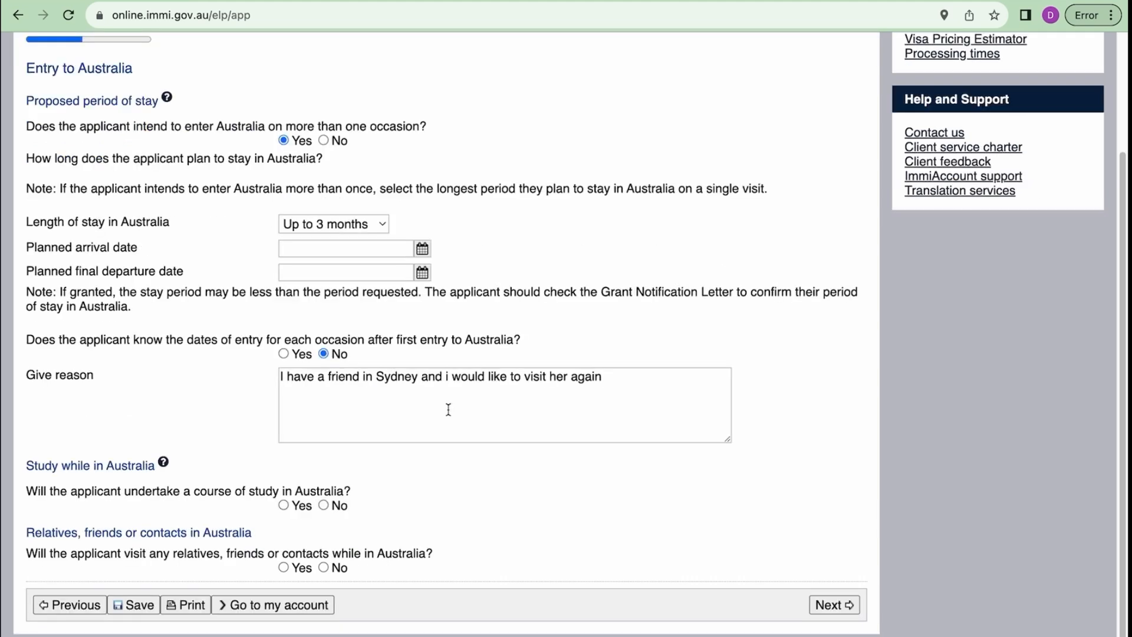
pyautogui.scroll(-1, 448, 409)
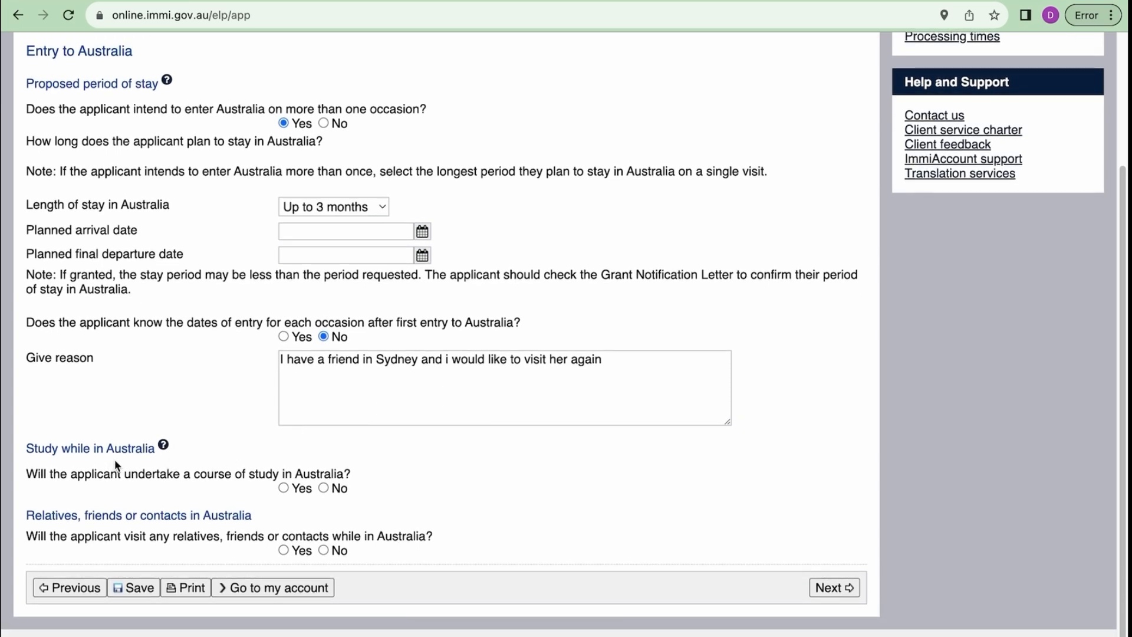
# - Answer No to studying in Australia and No to visiting relatives or contacts
pyautogui.click(323, 488)
pyautogui.click(283, 550)
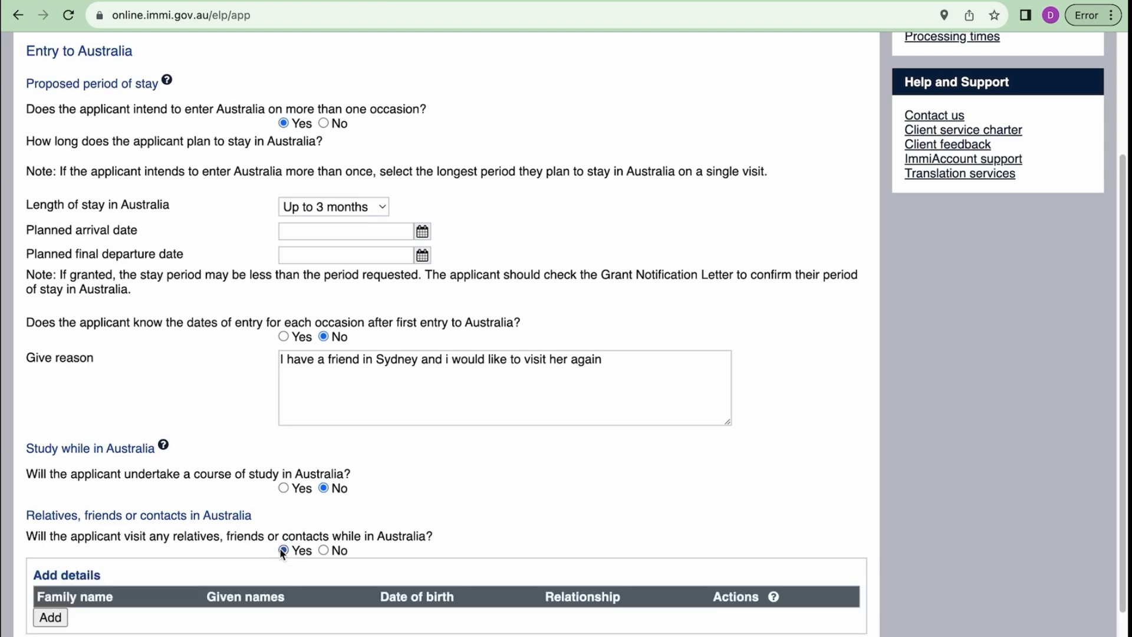
pyautogui.scroll(-3, 395, 526)
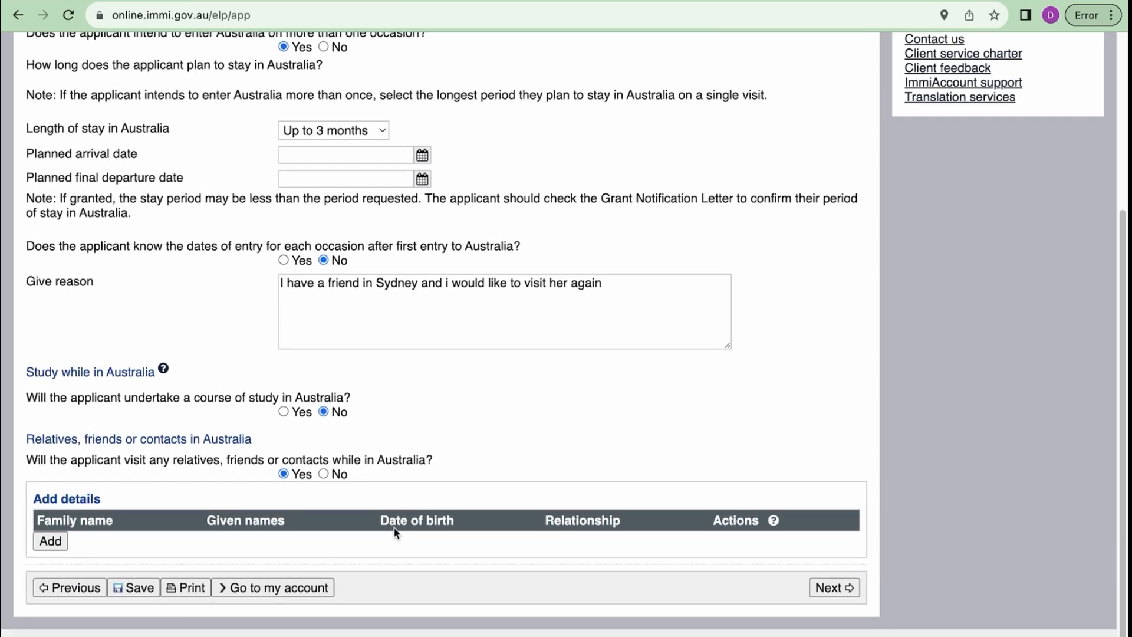
pyautogui.click(50, 541)
pyautogui.click(324, 474)
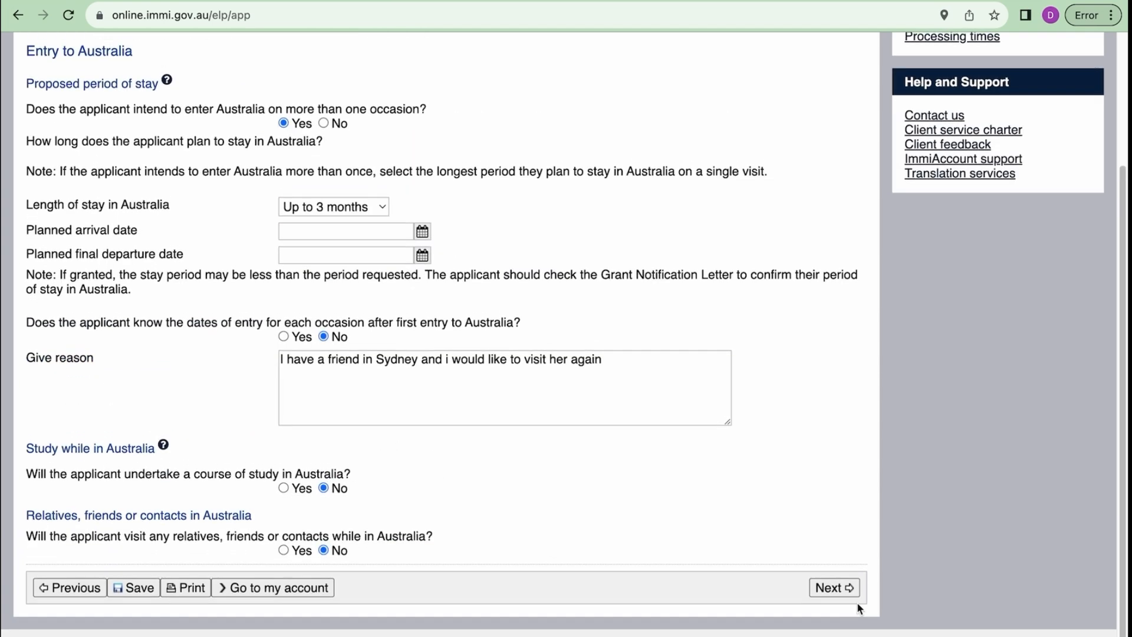
# - Submit the entry page and check the planned arrival 01 May 2024 and departure 10 May 2024
pyautogui.click(845, 591)
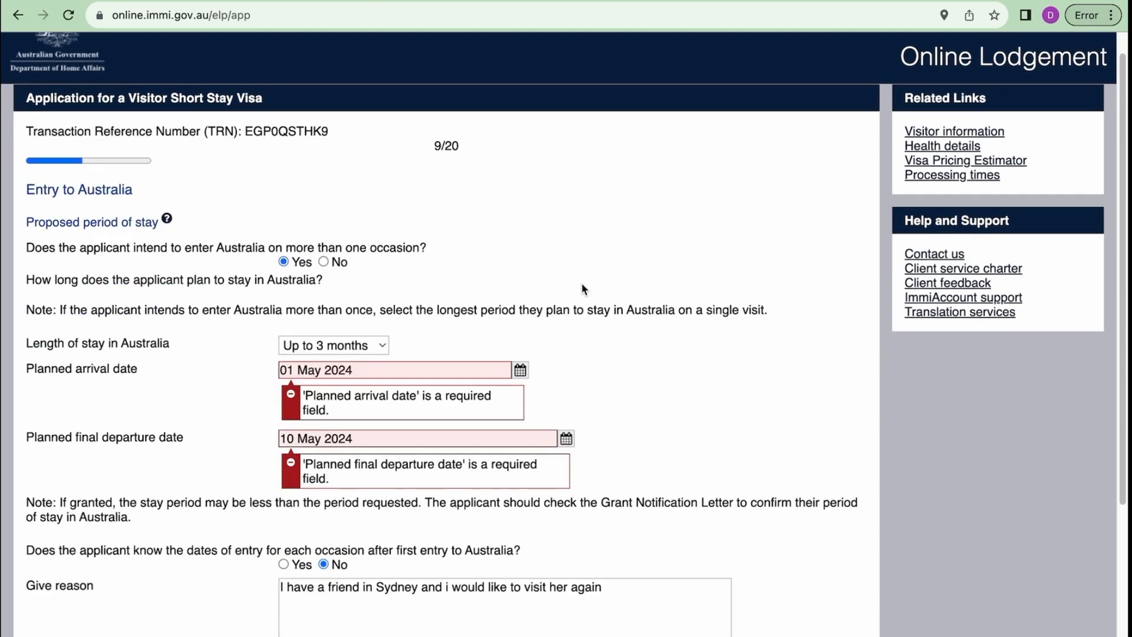
pyautogui.scroll(1, 434, 233)
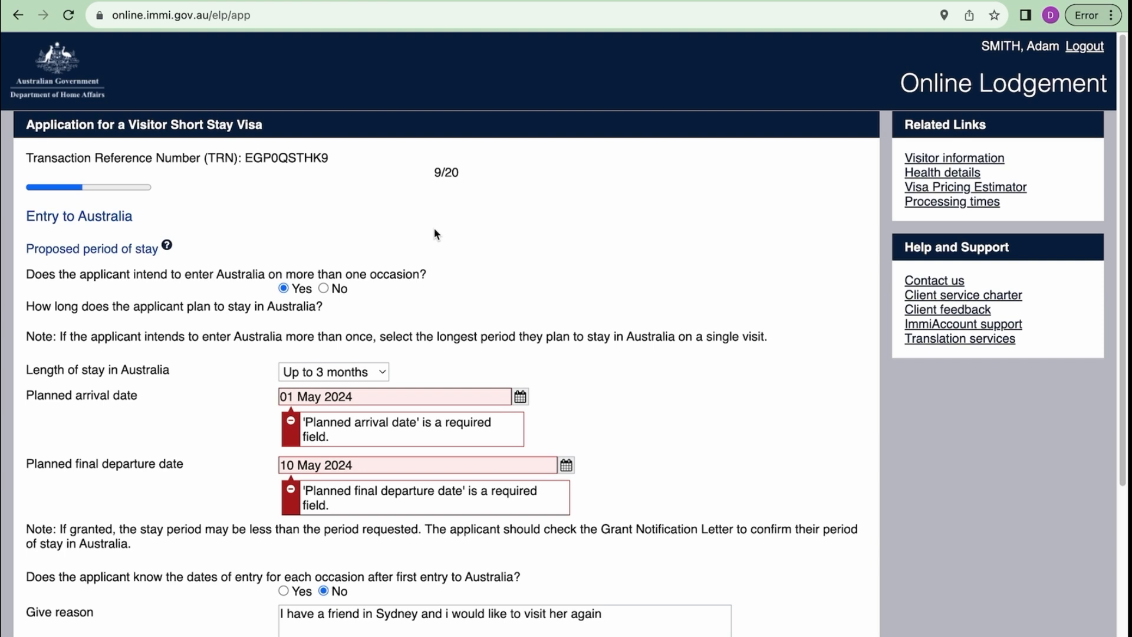
pyautogui.scroll(-3, 435, 234)
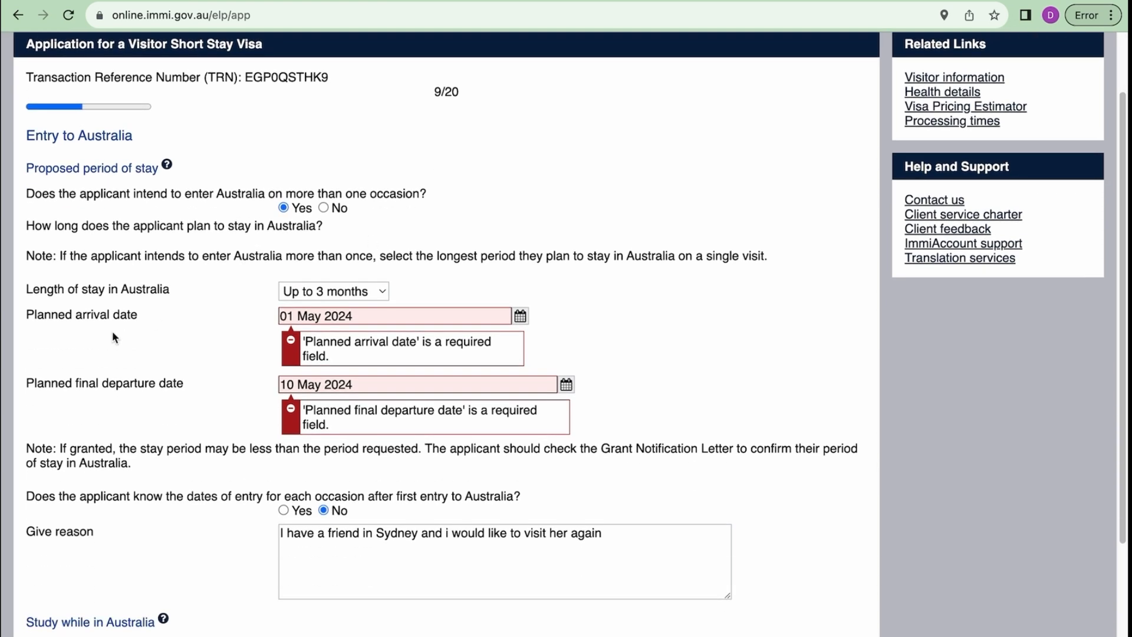
pyautogui.scroll(-1, 116, 388)
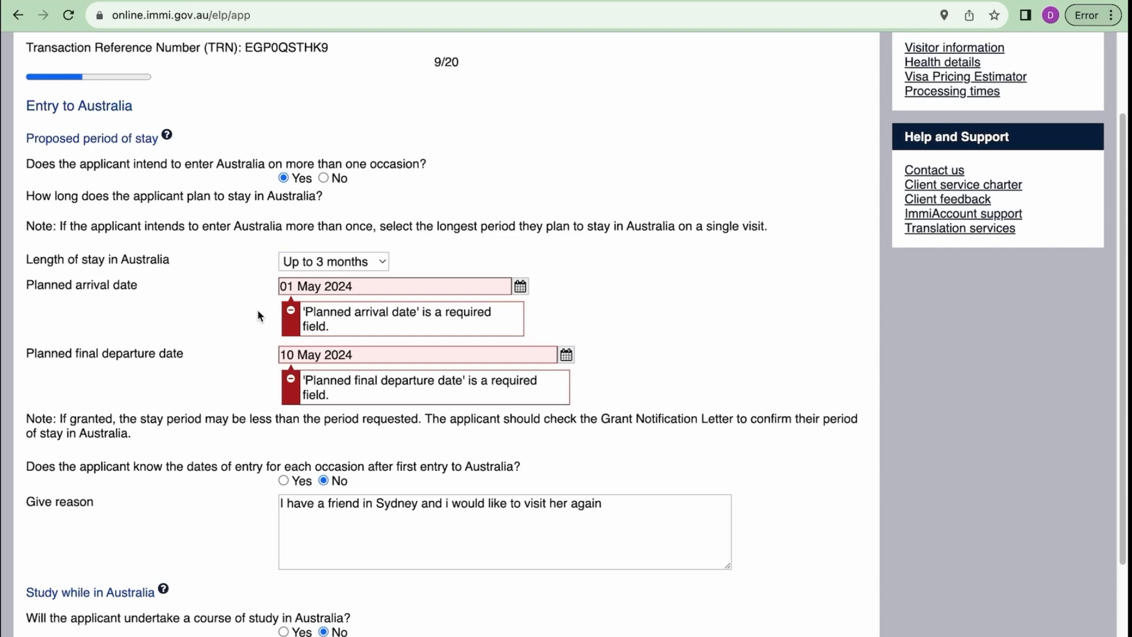
pyautogui.scroll(1, 357, 354)
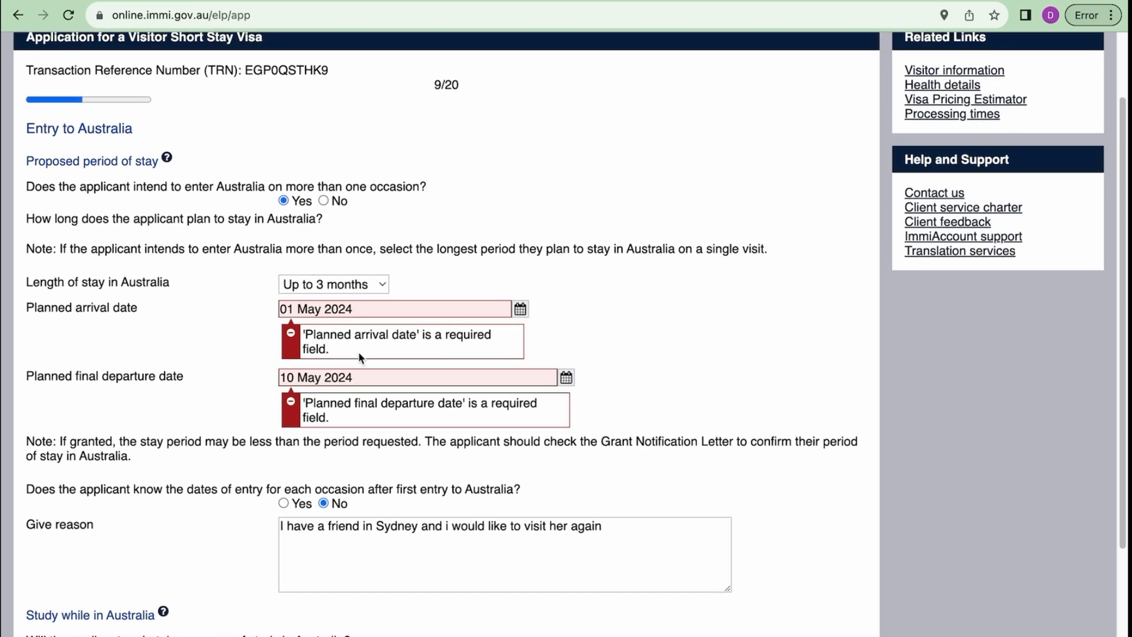
pyautogui.scroll(-3, 367, 385)
pyautogui.scroll(1, 376, 383)
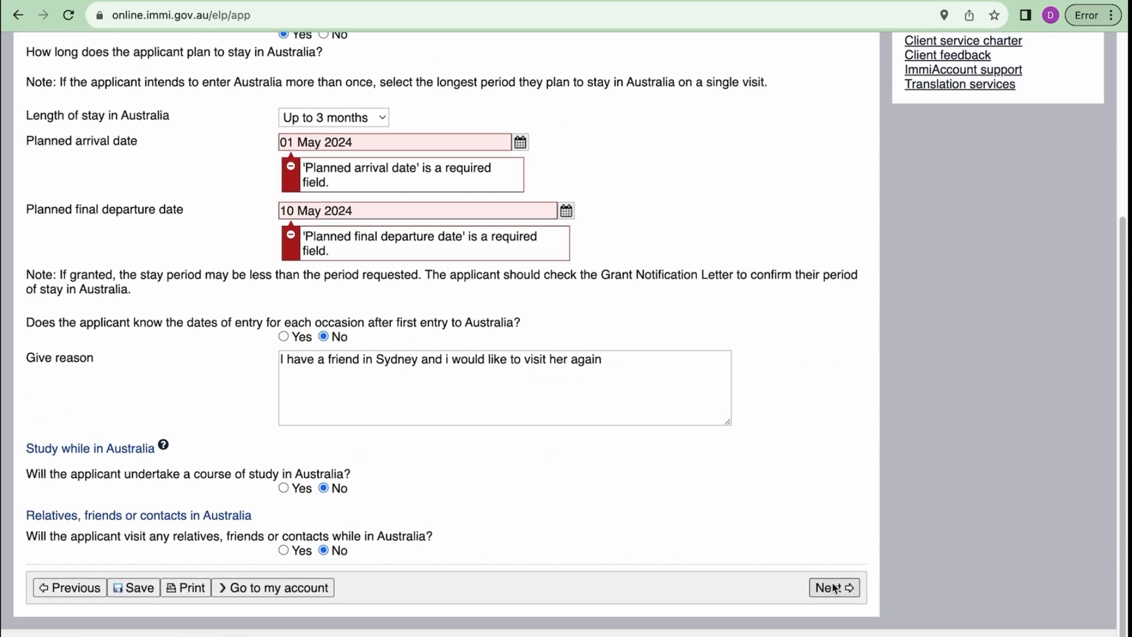
# - Set the current employment status to Employed with Professionals as the occupation grouping
pyautogui.click(837, 587)
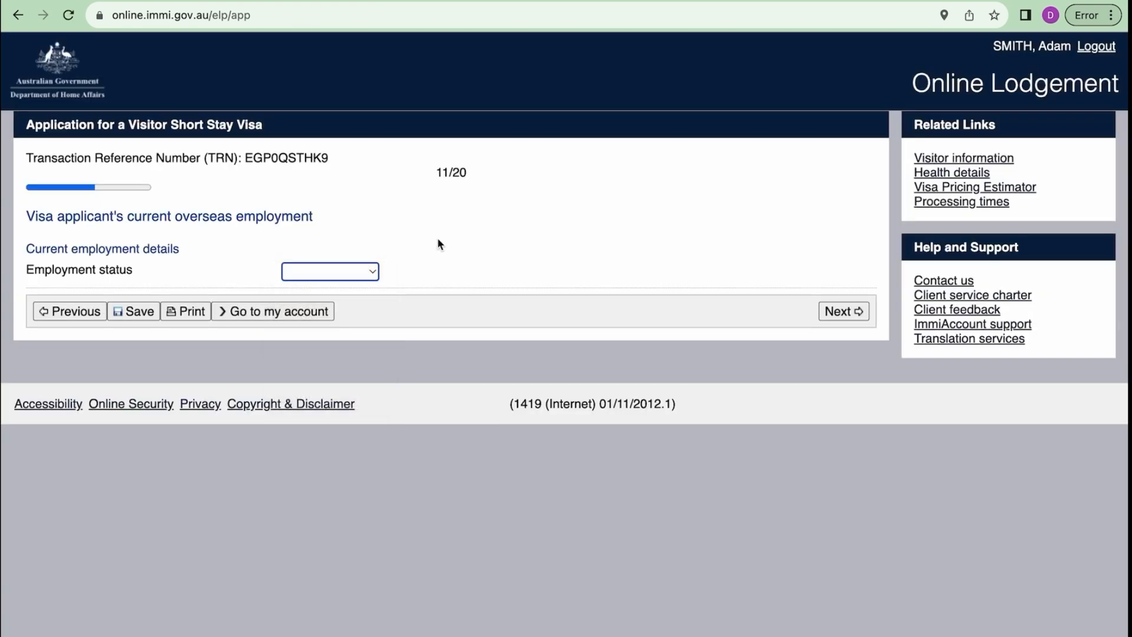
pyautogui.click(373, 272)
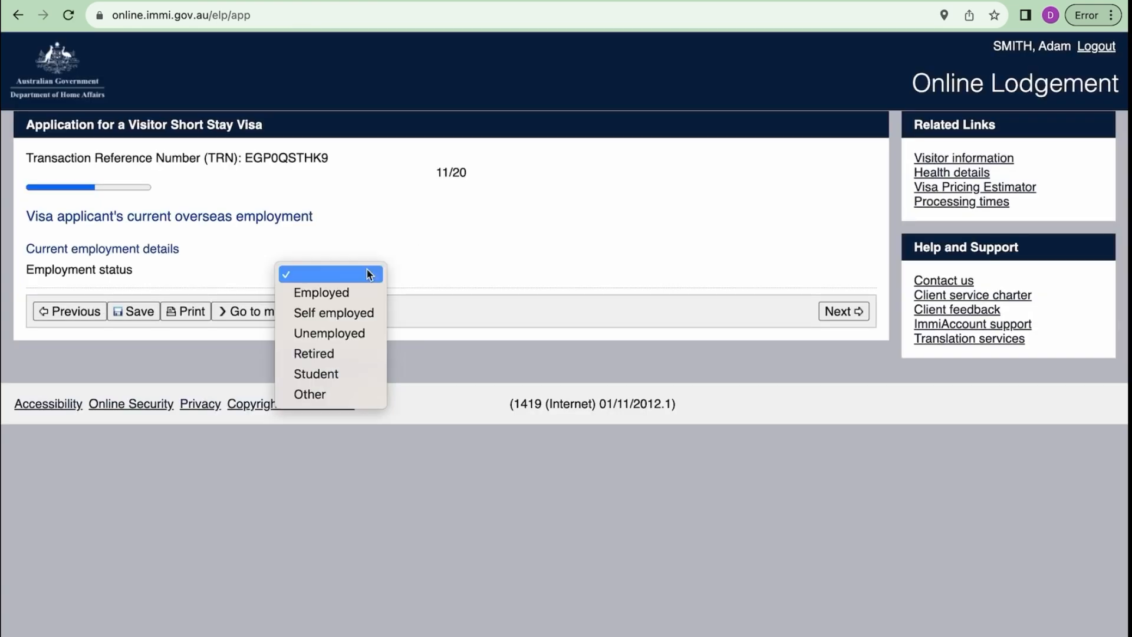
pyautogui.click(321, 292)
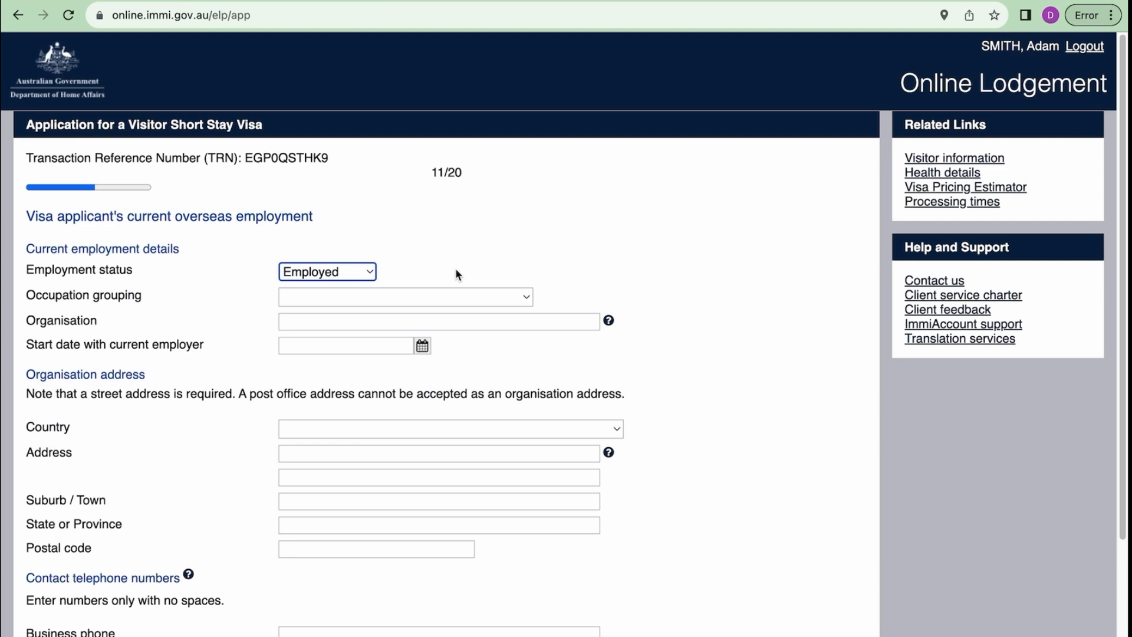
pyautogui.scroll(-2, 455, 268)
pyautogui.scroll(1, 455, 269)
pyautogui.scroll(1, 455, 268)
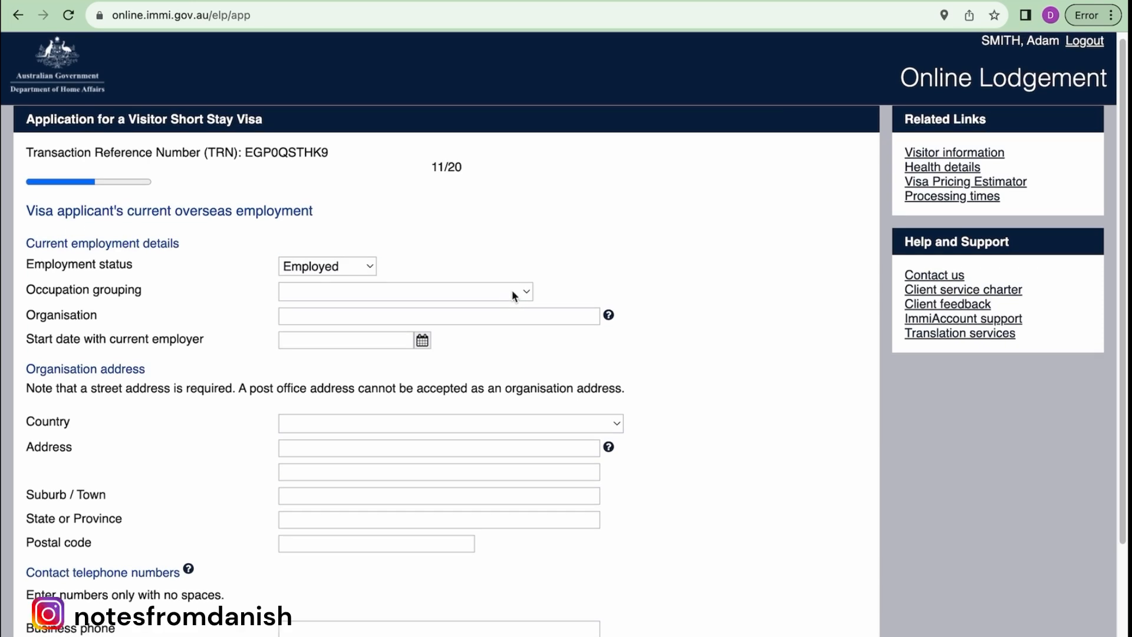
pyautogui.click(513, 293)
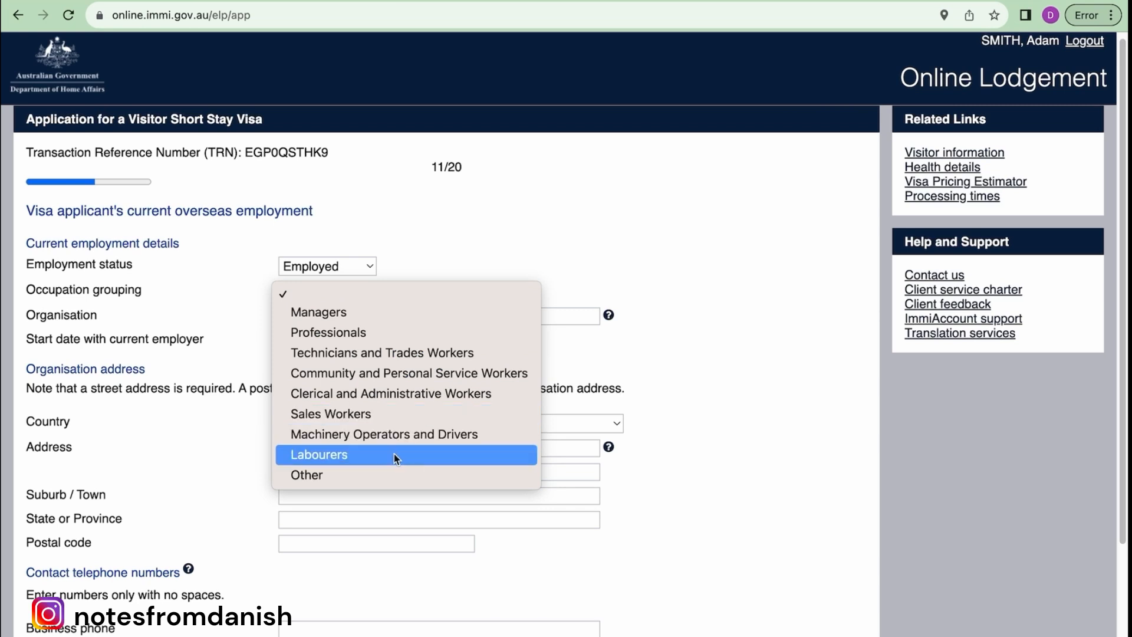
pyautogui.click(366, 333)
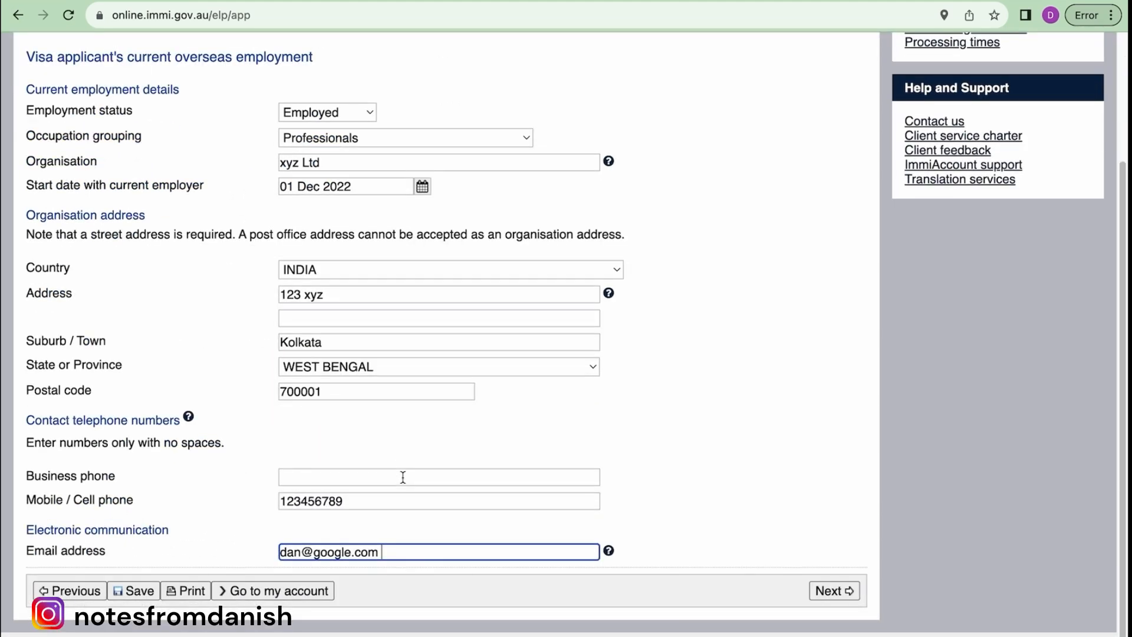
pyautogui.scroll(2, 402, 475)
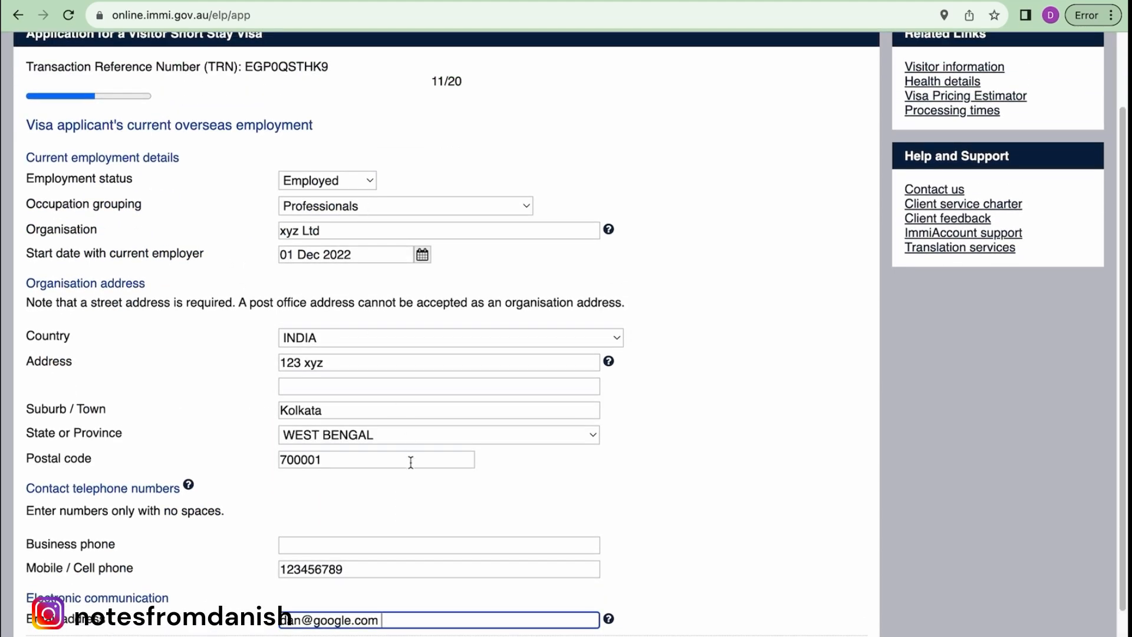
pyautogui.scroll(-1, 410, 462)
pyautogui.scroll(-1, 411, 462)
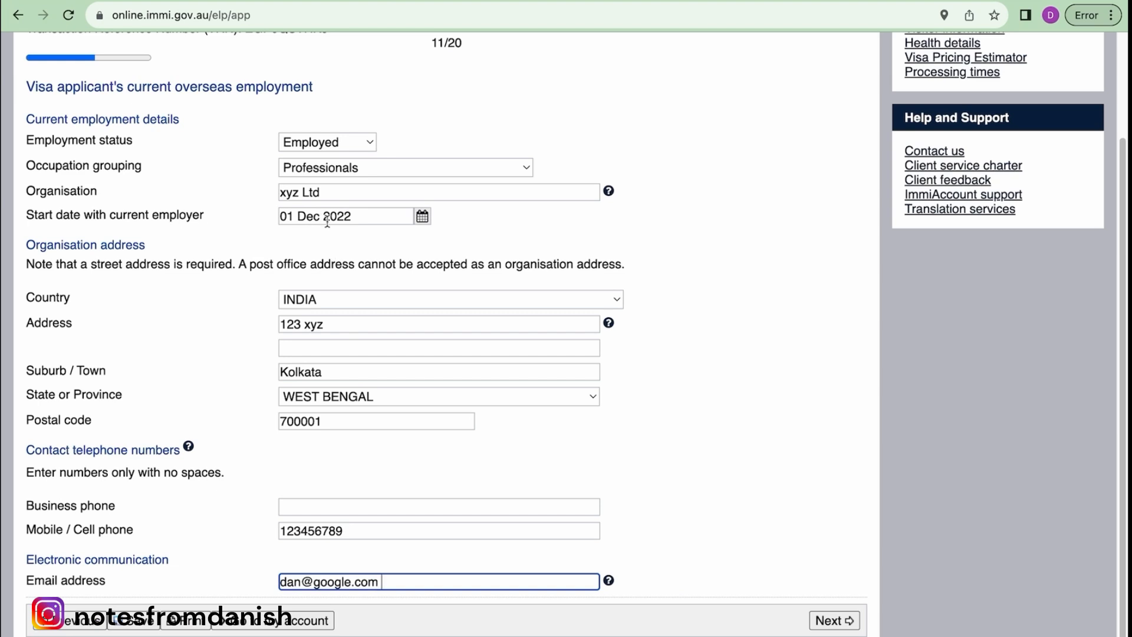
# - Review the organisation xyz Ltd, mobile number and email entries, then submit the employment page
pyautogui.moveTo(325, 198); pyautogui.dragTo(266, 195)
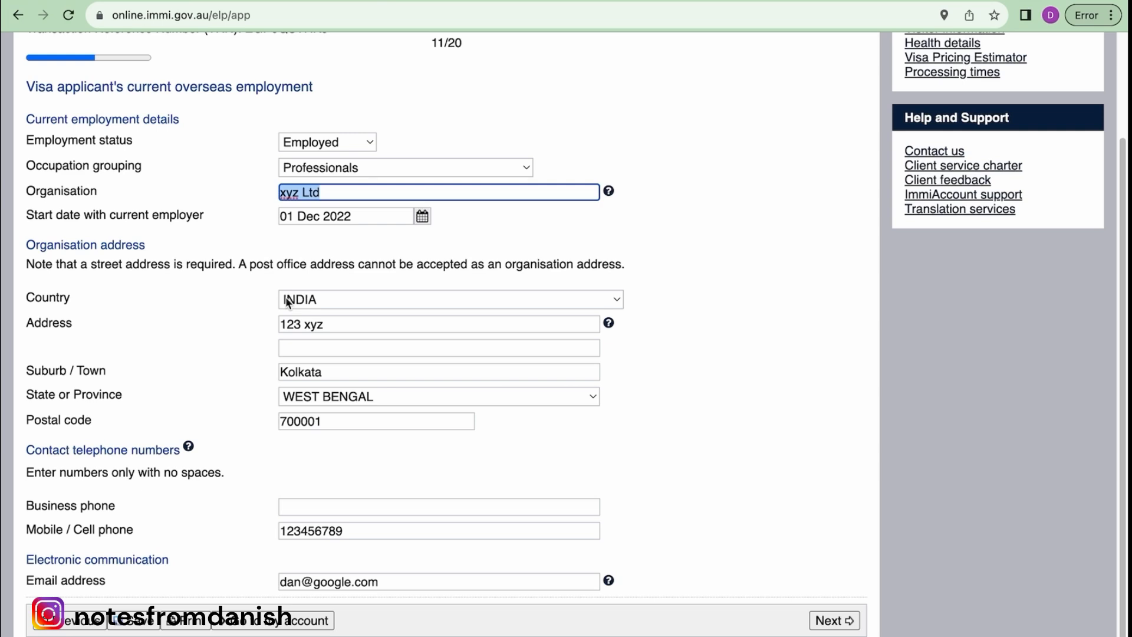
pyautogui.scroll(-1, 331, 398)
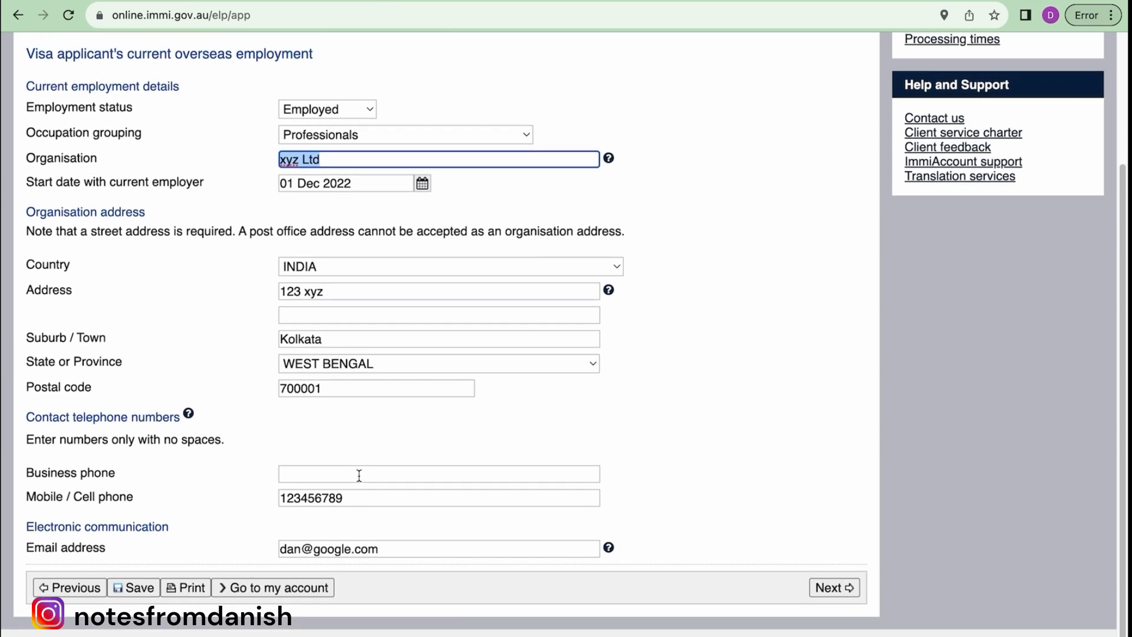
pyautogui.click(351, 499)
pyautogui.moveTo(350, 498); pyautogui.dragTo(263, 496)
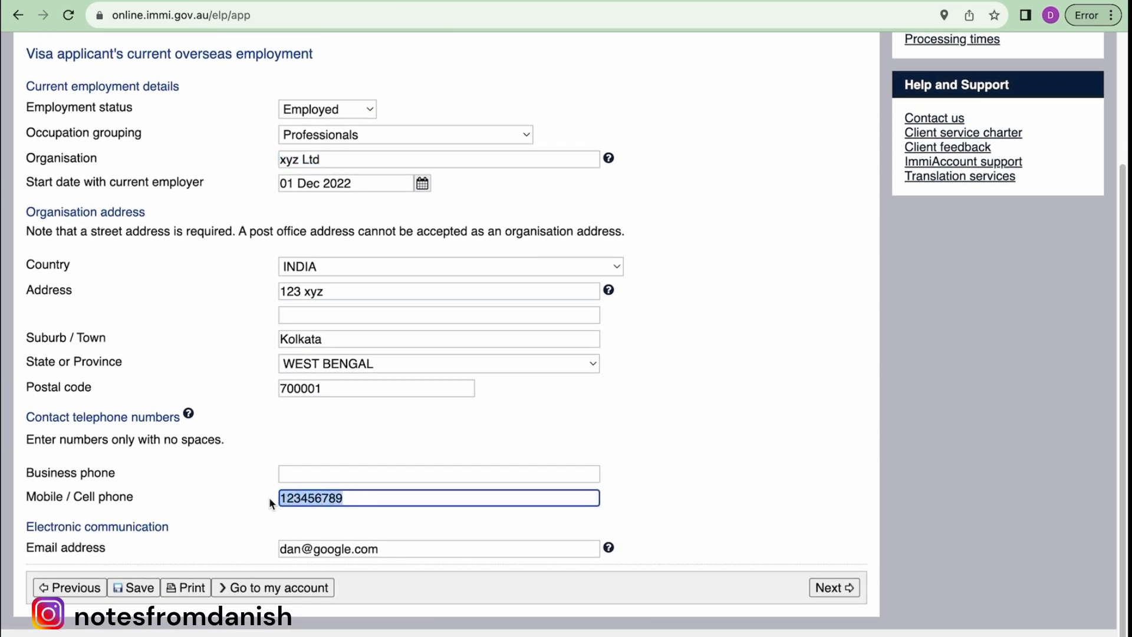
pyautogui.moveTo(388, 550); pyautogui.dragTo(277, 548)
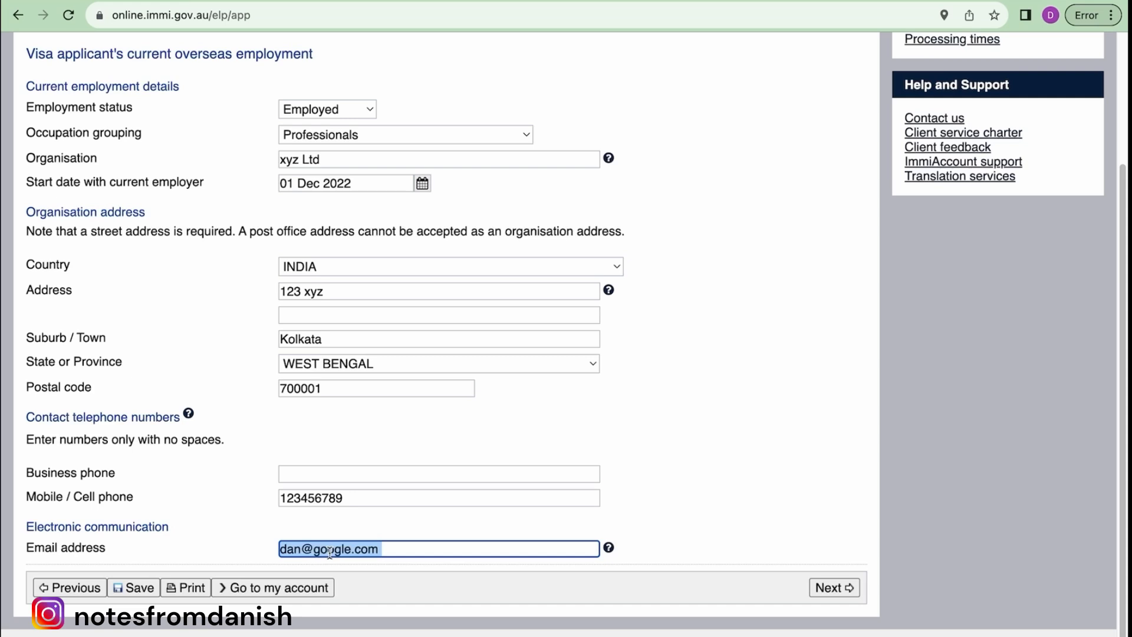
pyautogui.click(373, 532)
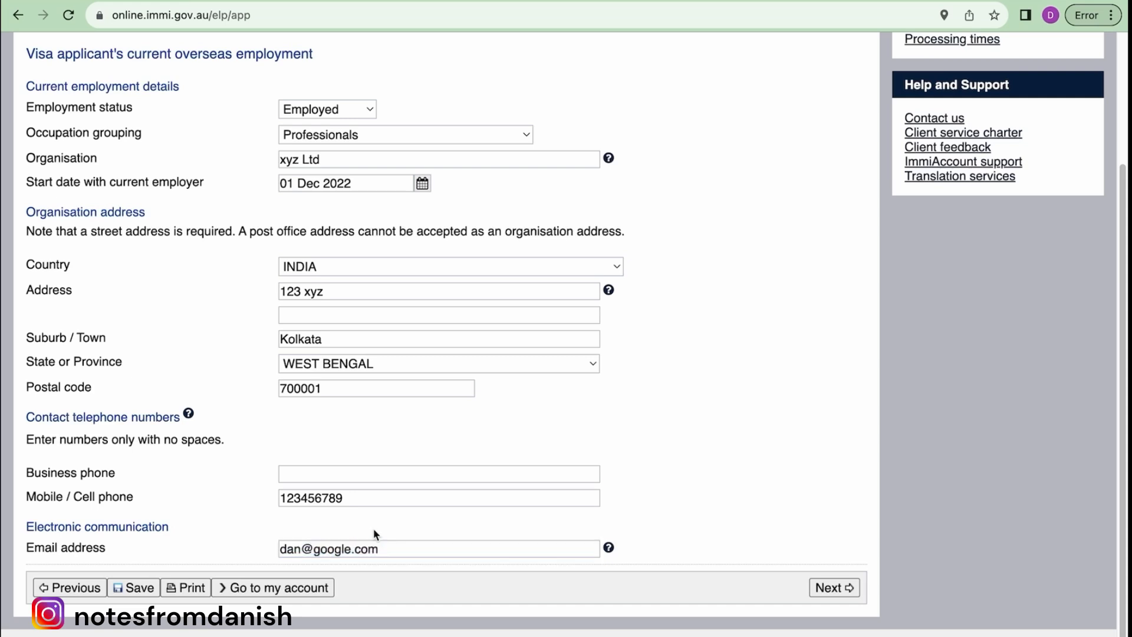
pyautogui.click(832, 589)
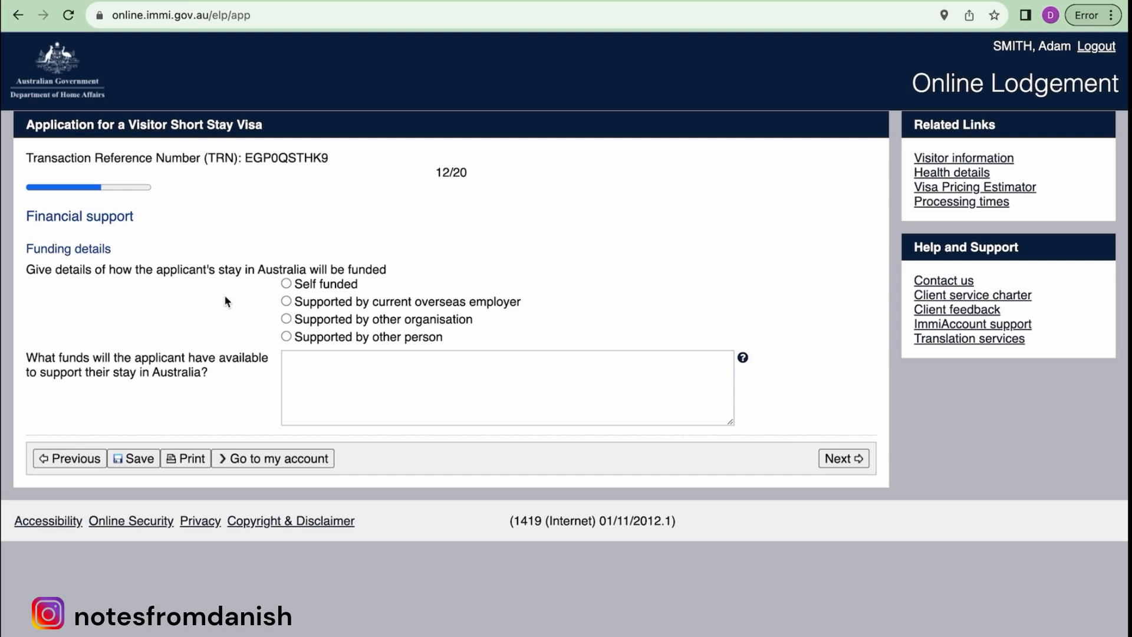
# - Record the stay as Self funded with 10,00,000 (18000 AUD) savings, then submit the page
pyautogui.click(287, 285)
pyautogui.click(287, 337)
pyautogui.scroll(-1, 293, 340)
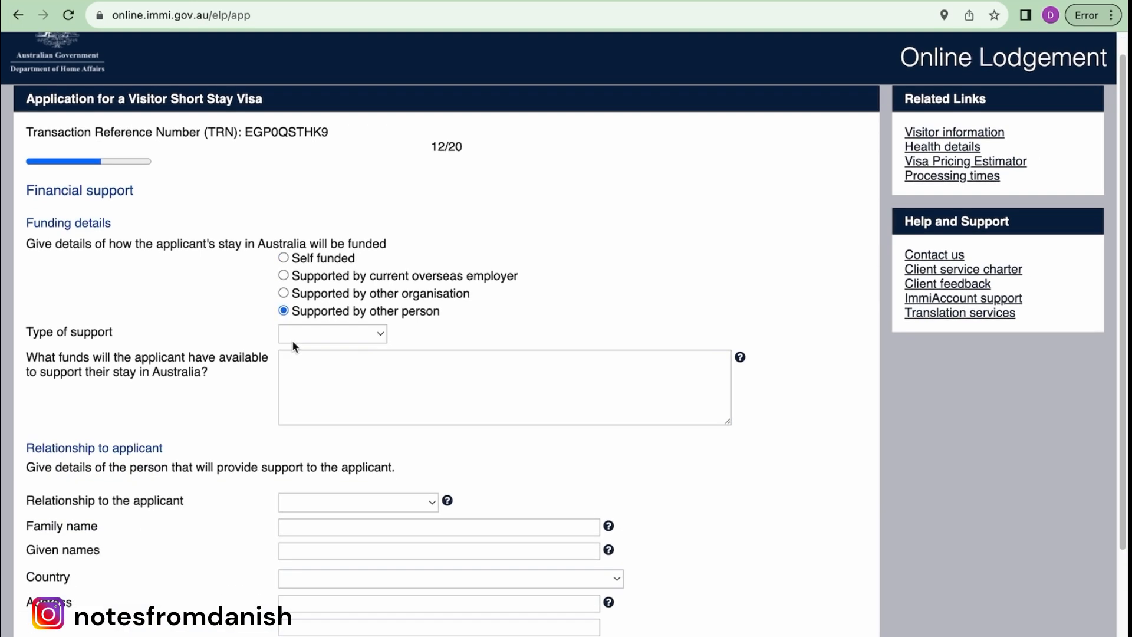
pyautogui.click(380, 334)
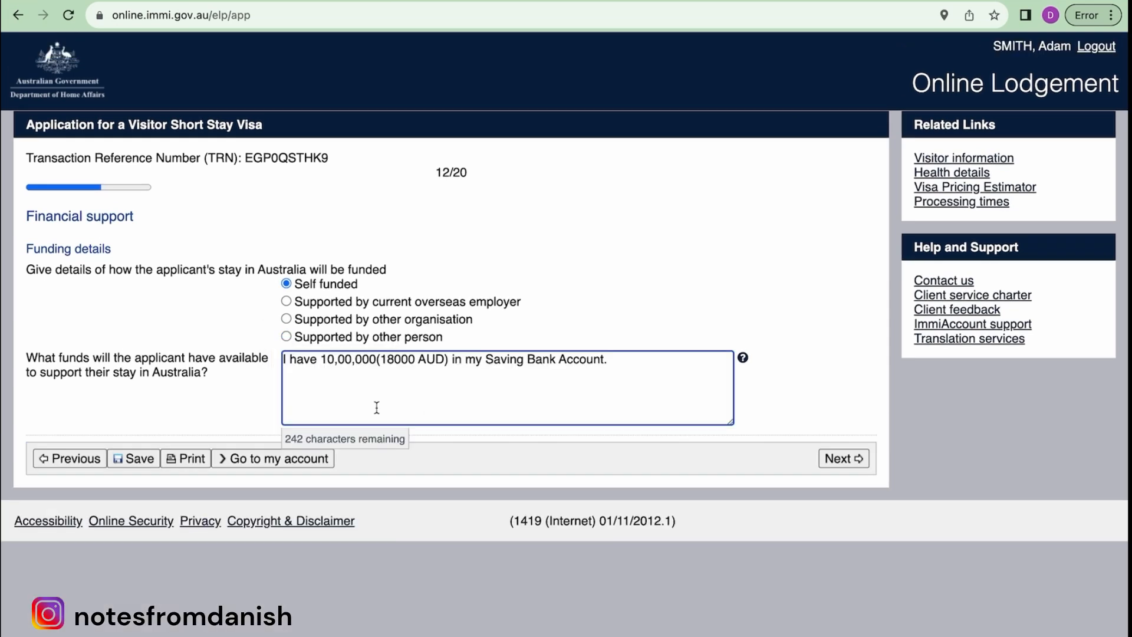
pyautogui.moveTo(217, 378); pyautogui.dragTo(77, 351)
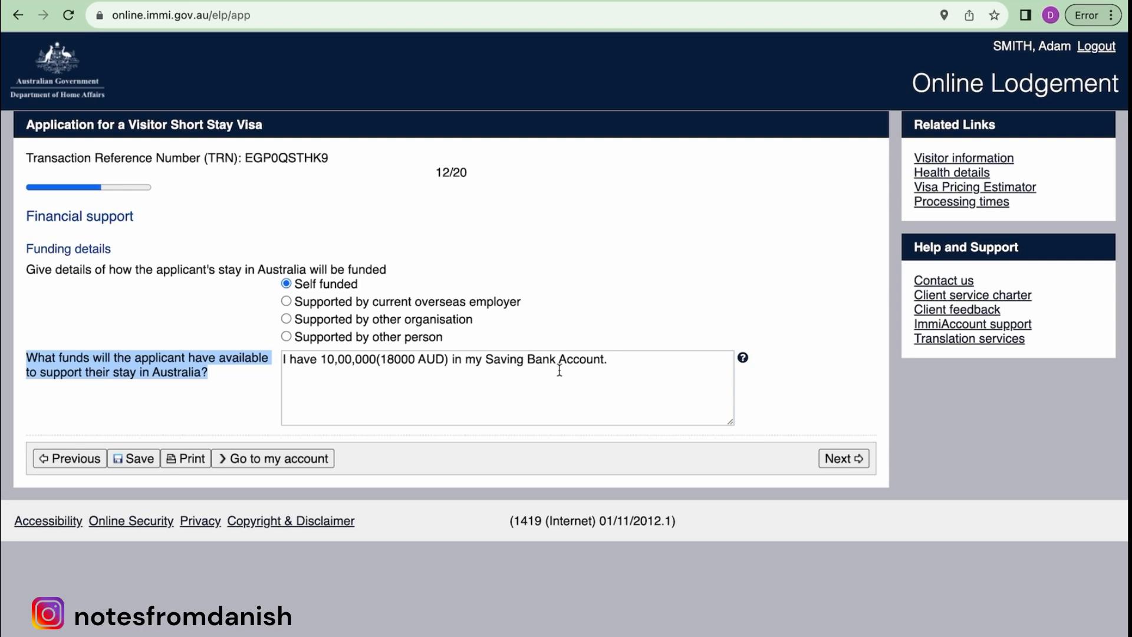
pyautogui.click(618, 360)
pyautogui.moveTo(618, 361); pyautogui.dragTo(287, 348)
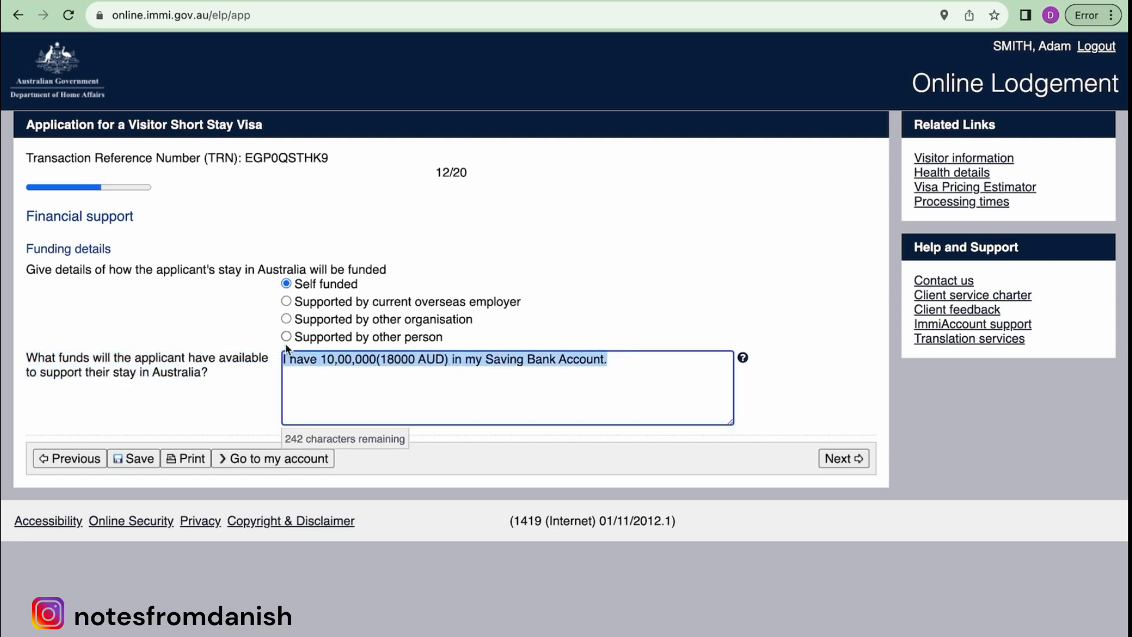
pyautogui.click(846, 459)
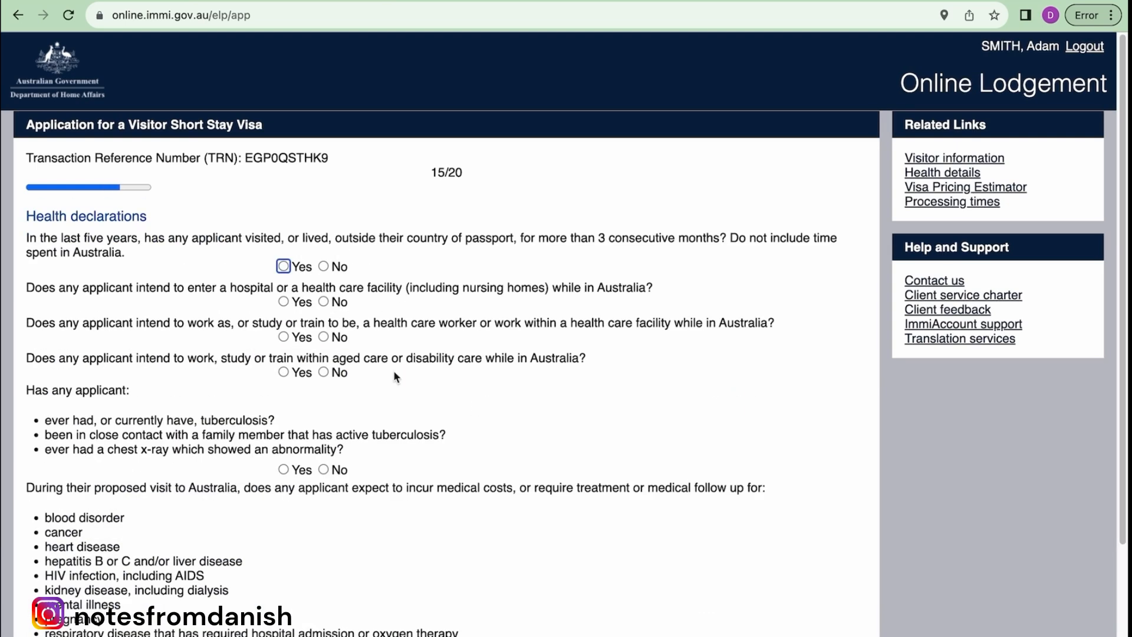
# - Answer No to living abroad over 3 months, entering a hospital, and health care work
pyautogui.scroll(-5, 394, 376)
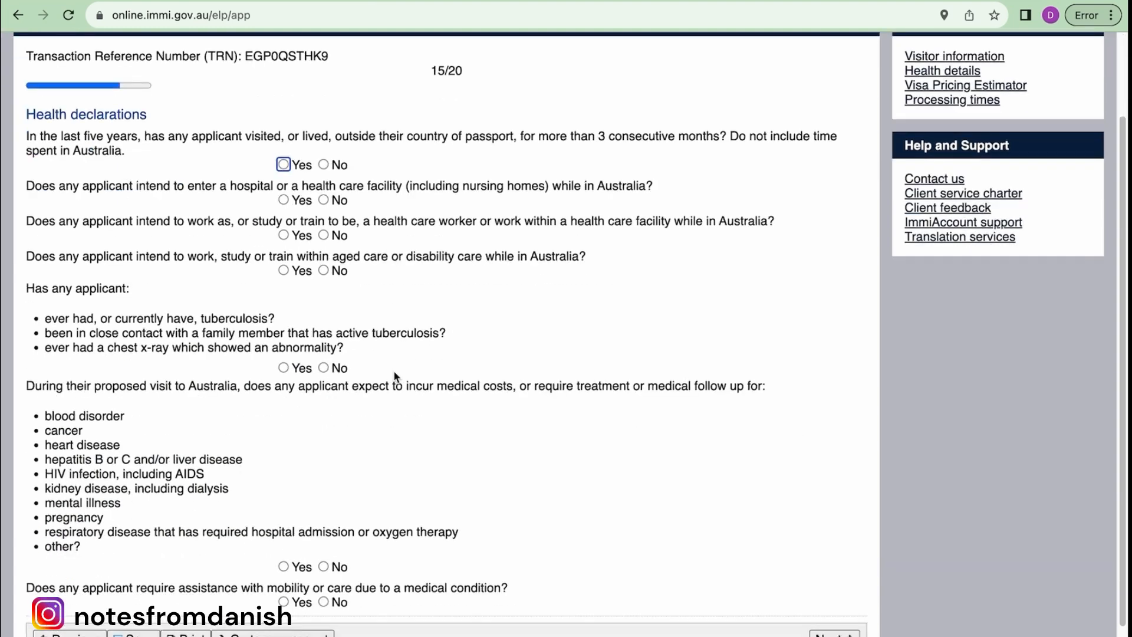
pyautogui.scroll(5, 394, 376)
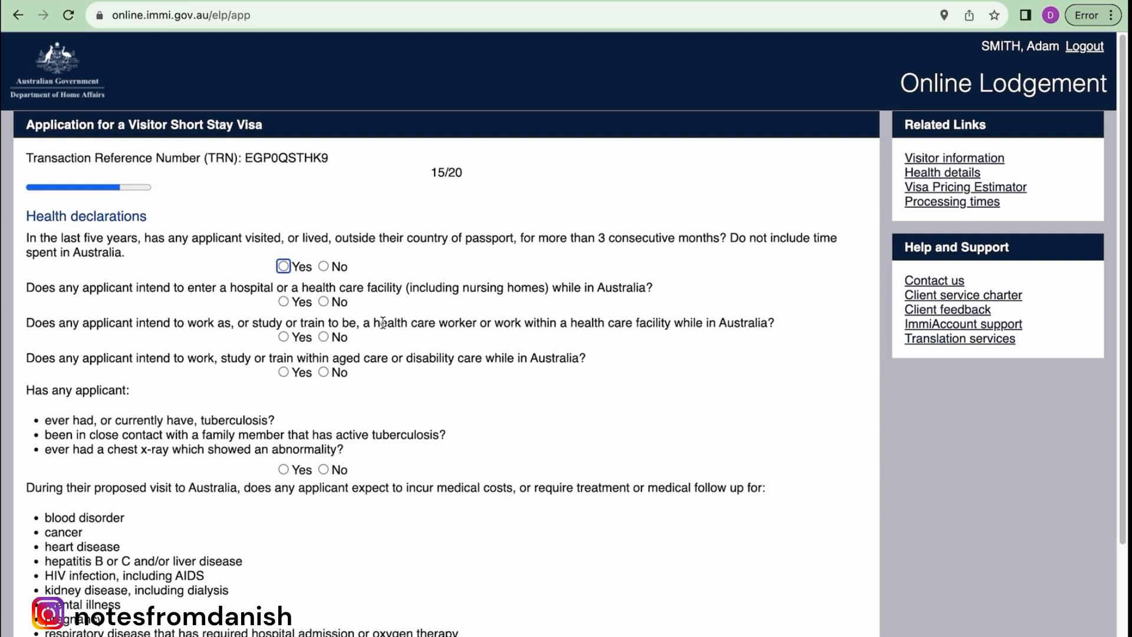
pyautogui.scroll(-1, 313, 232)
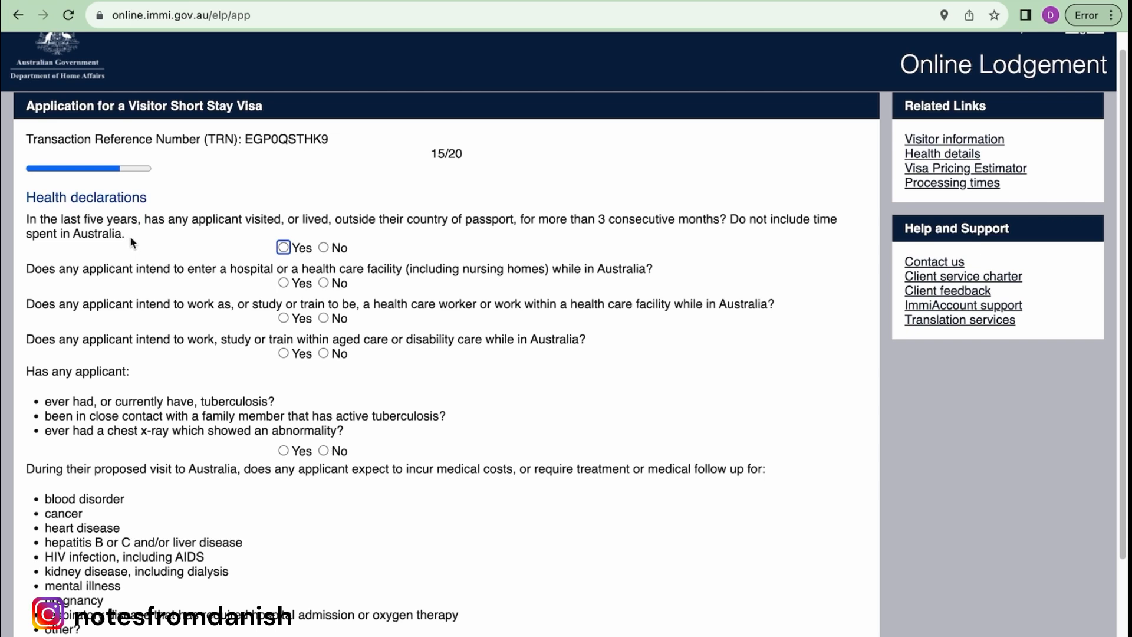
pyautogui.moveTo(530, 220); pyautogui.dragTo(720, 225)
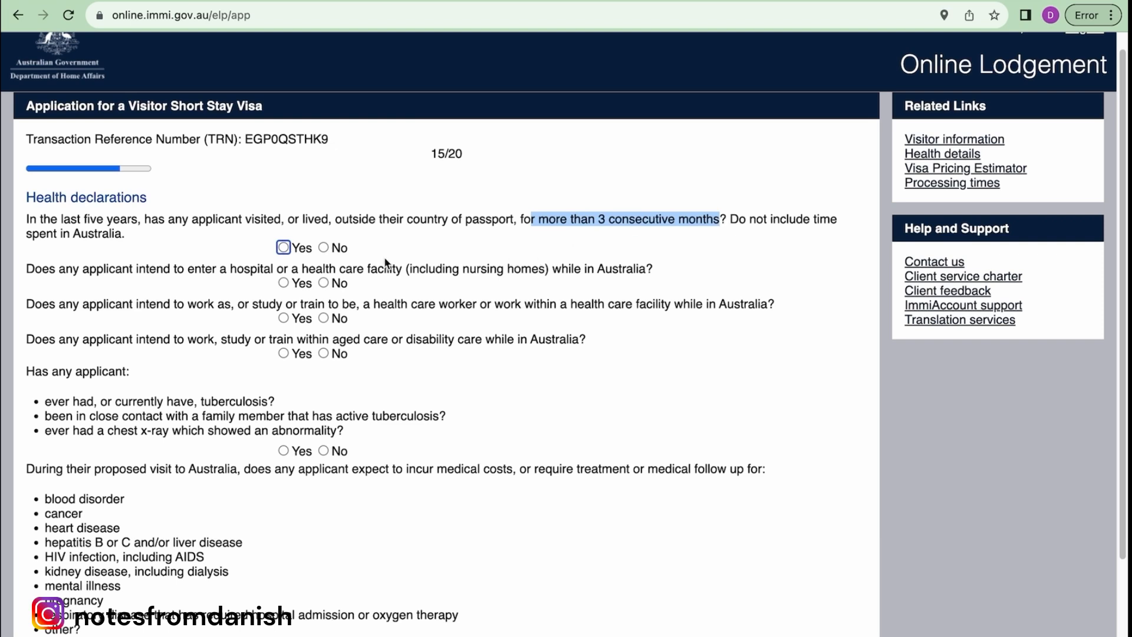
pyautogui.moveTo(138, 219); pyautogui.dragTo(26, 216)
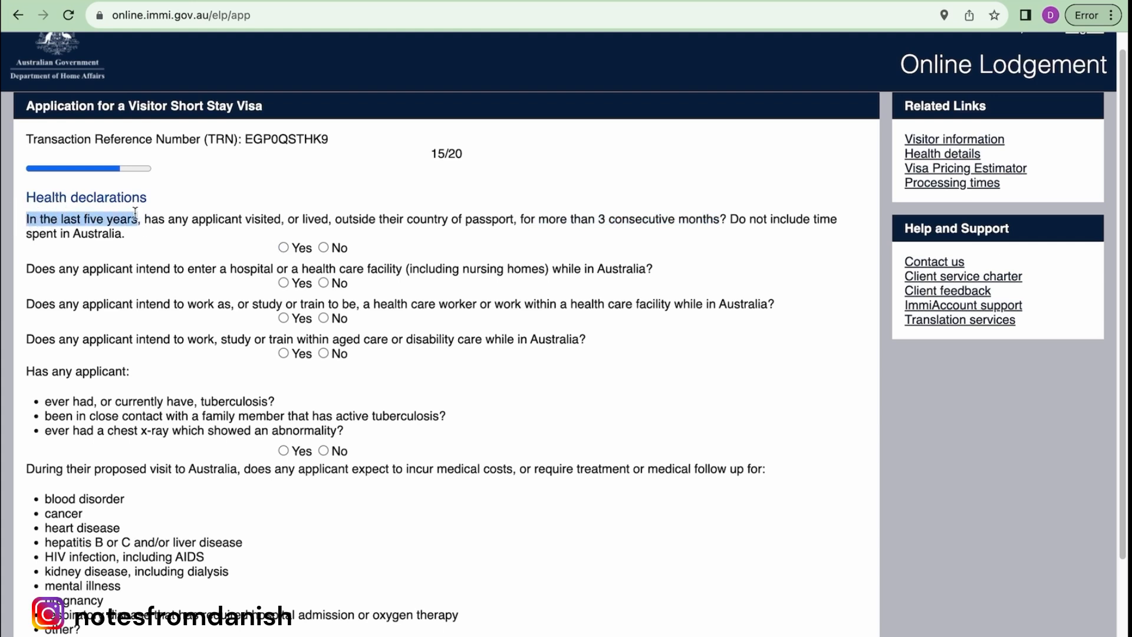
pyautogui.click(323, 248)
pyautogui.scroll(-2, 251, 227)
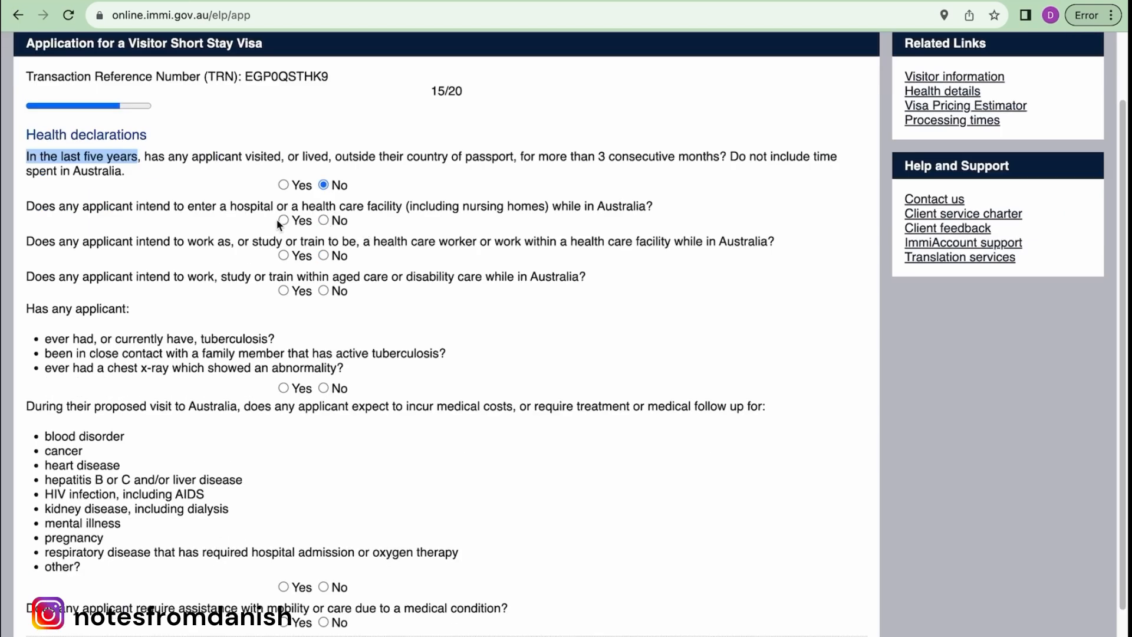
pyautogui.click(324, 220)
pyautogui.scroll(-2, 404, 221)
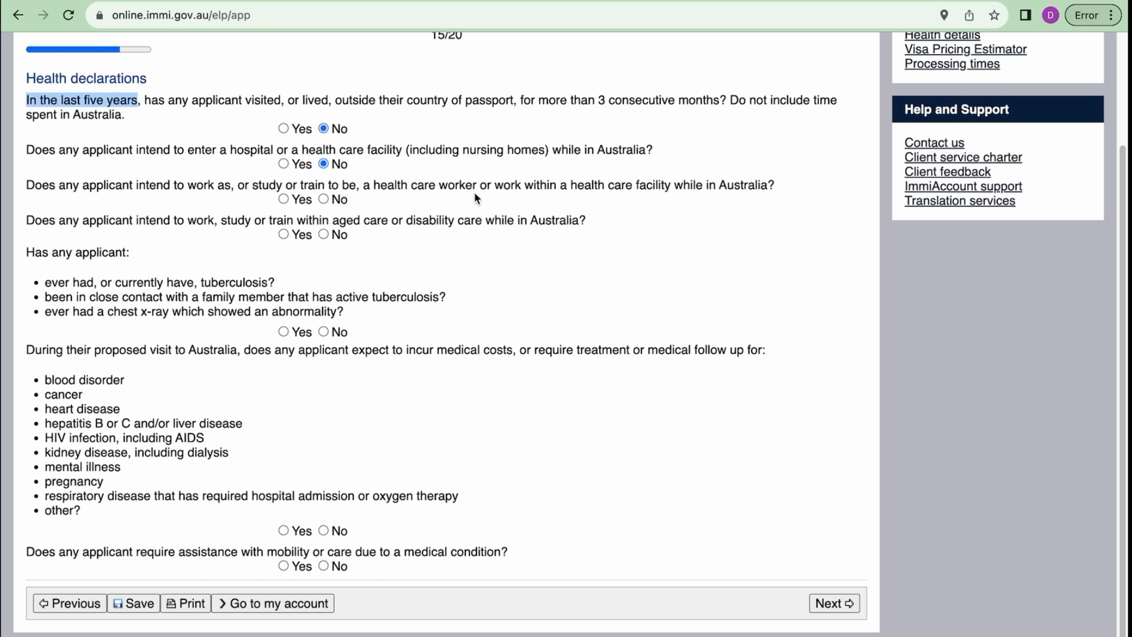
pyautogui.click(325, 199)
pyautogui.scroll(-1, 435, 267)
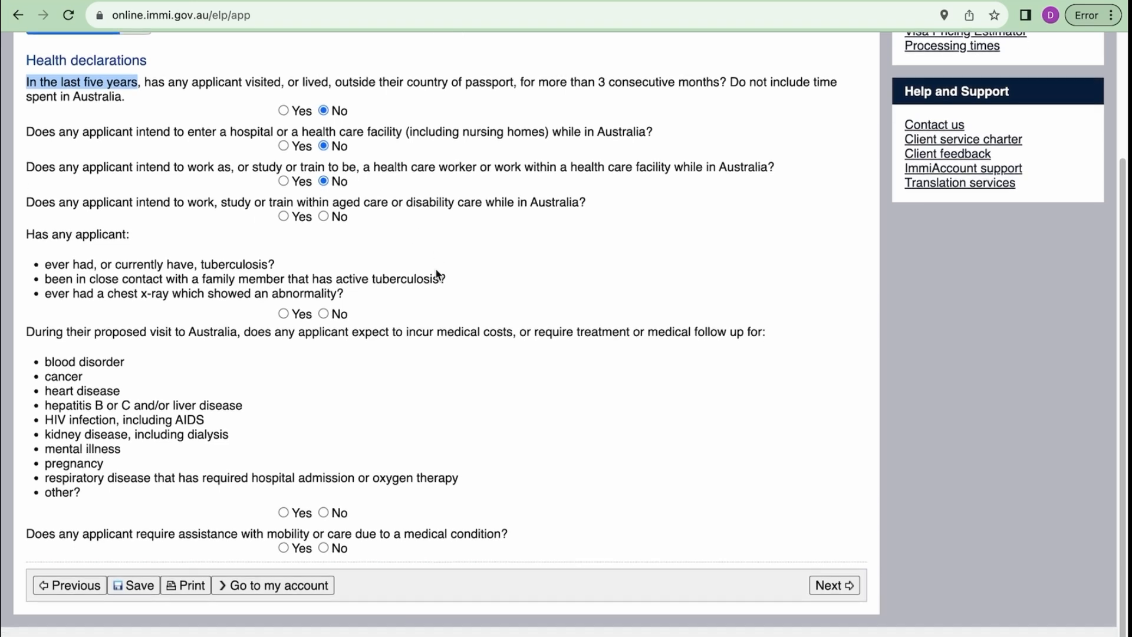
pyautogui.moveTo(268, 204); pyautogui.dragTo(578, 202)
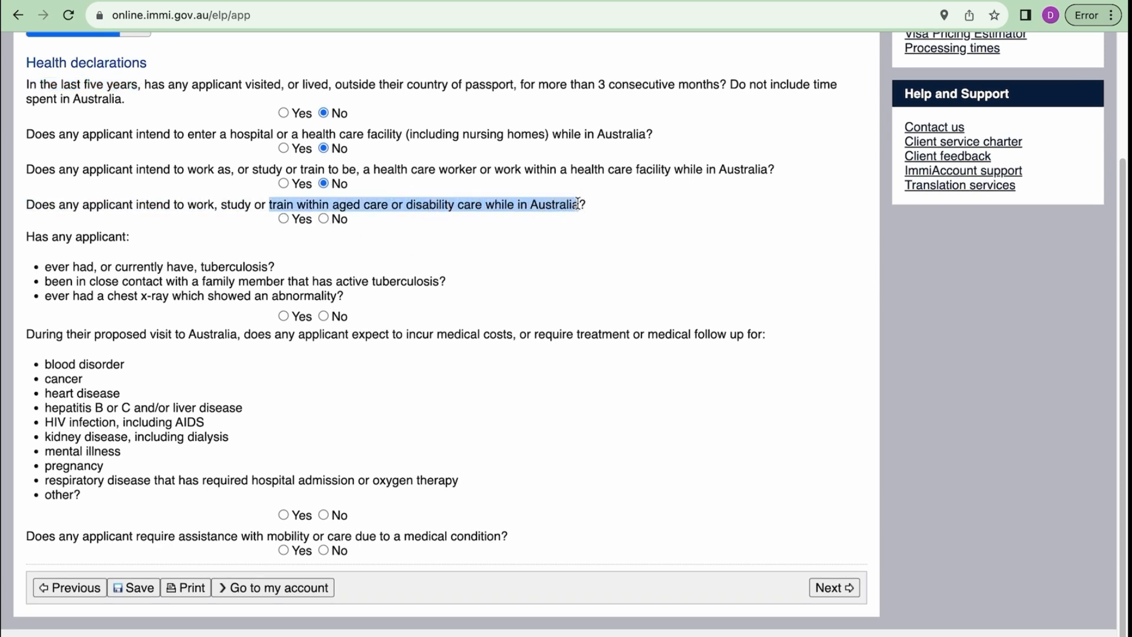
# - Answer No to aged or disability care work, tuberculosis and expected medical costs, then submit
pyautogui.click(323, 219)
pyautogui.scroll(2, 465, 256)
pyautogui.scroll(3, 464, 258)
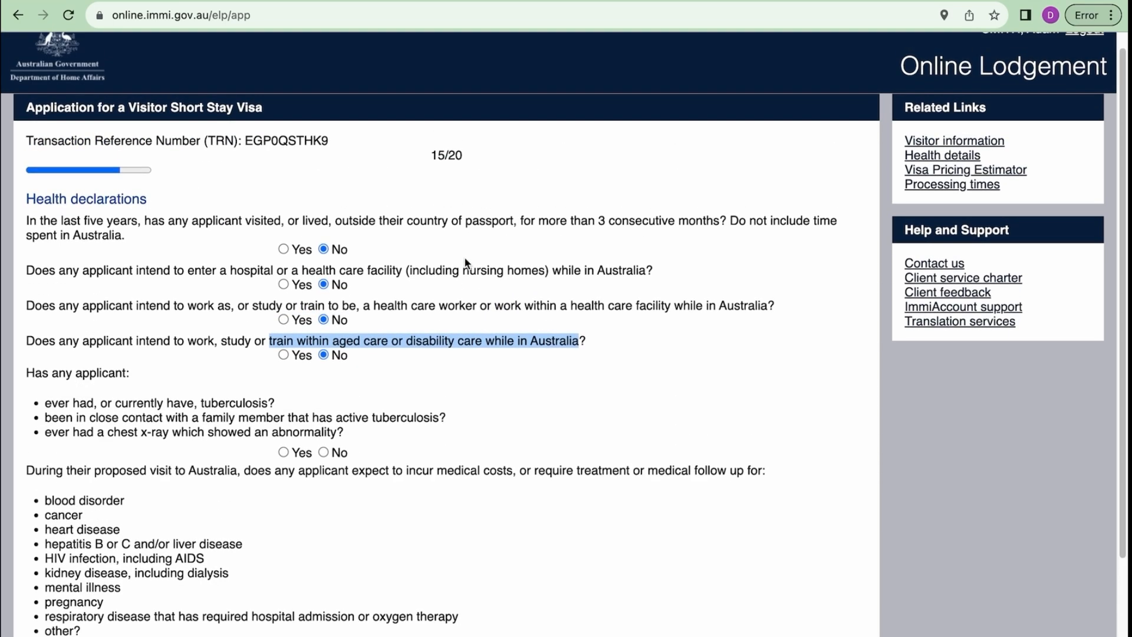
pyautogui.scroll(-2, 466, 262)
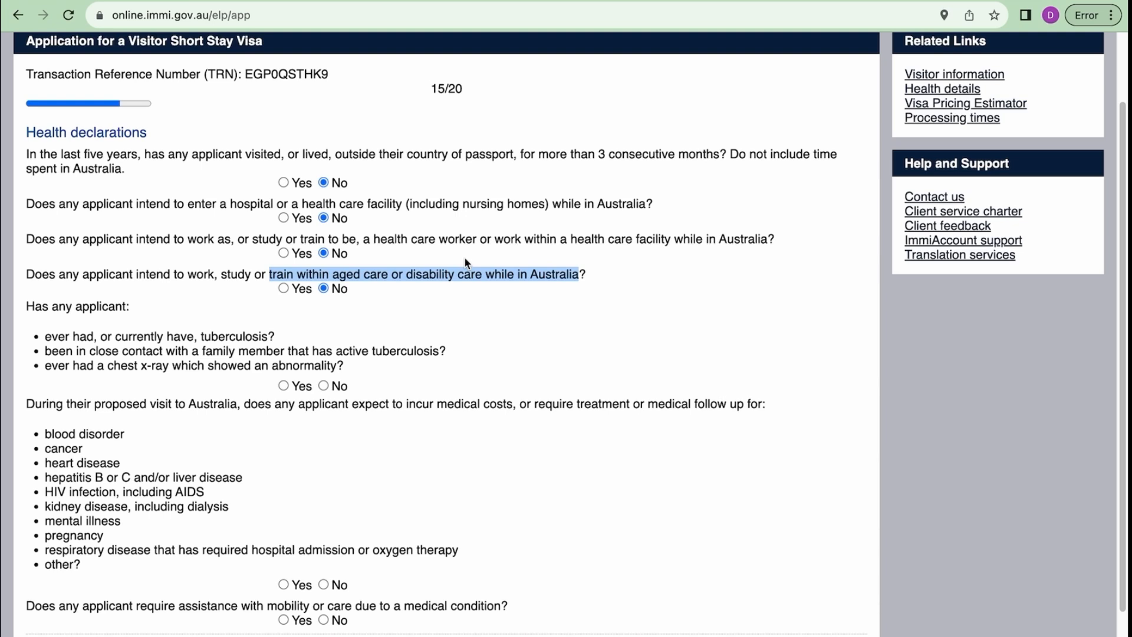
pyautogui.scroll(-1, 465, 259)
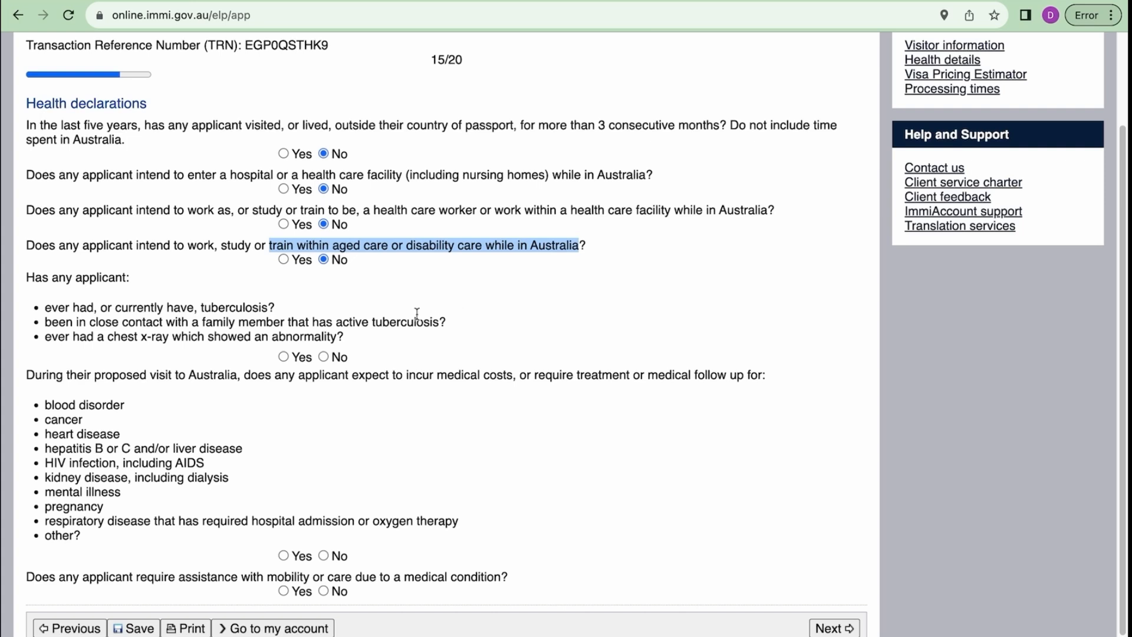
pyautogui.scroll(-1, 418, 313)
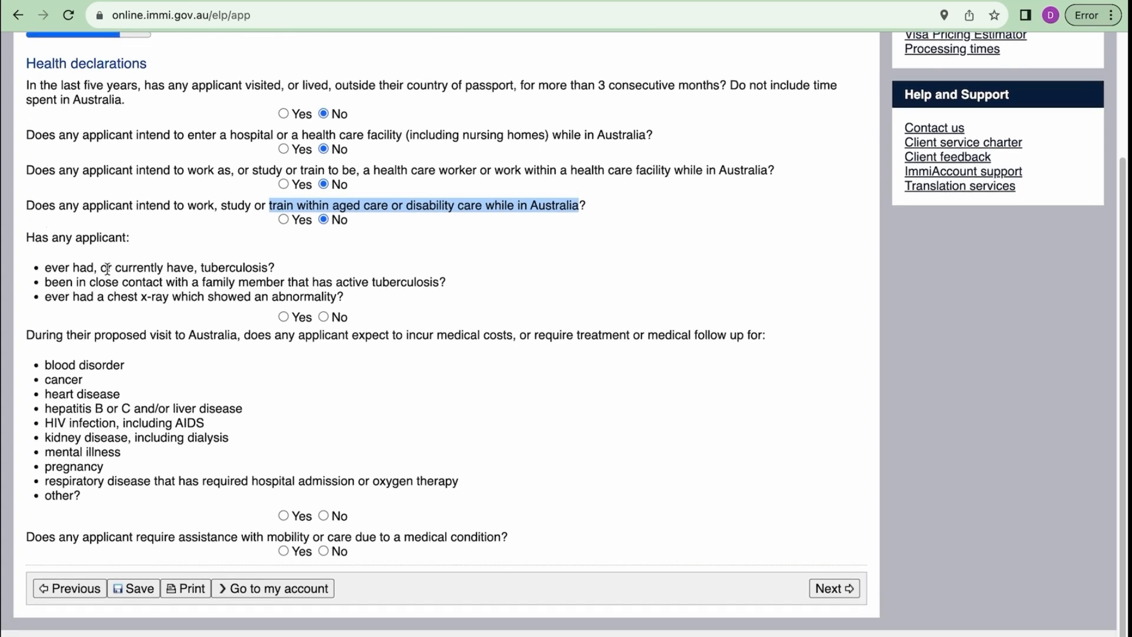
pyautogui.moveTo(136, 268); pyautogui.dragTo(257, 269)
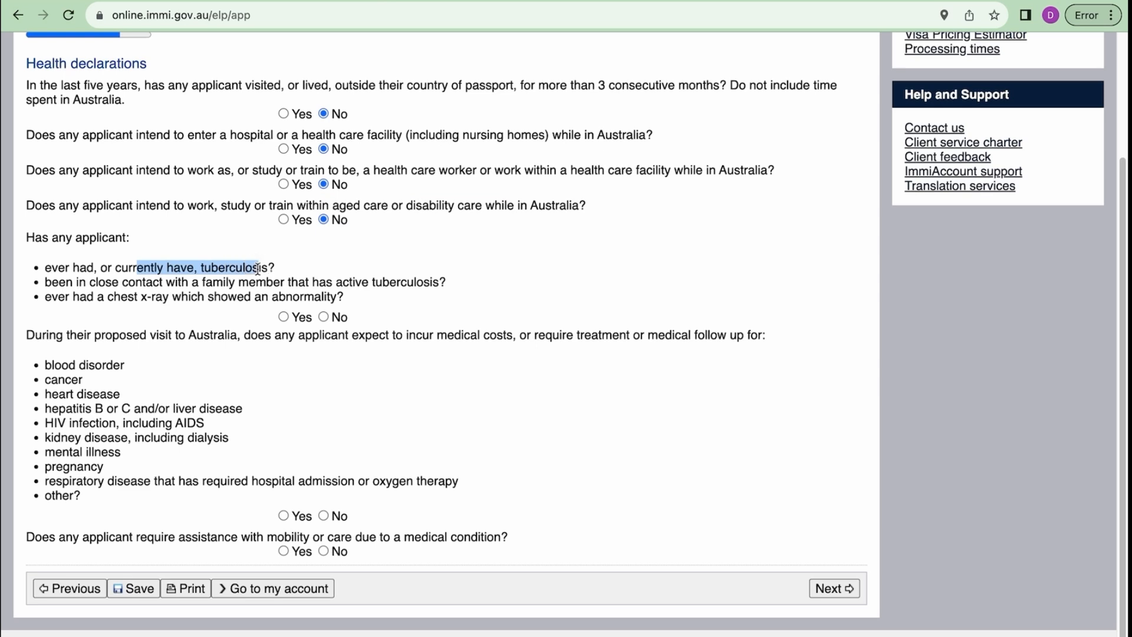
pyautogui.moveTo(155, 283); pyautogui.dragTo(353, 307)
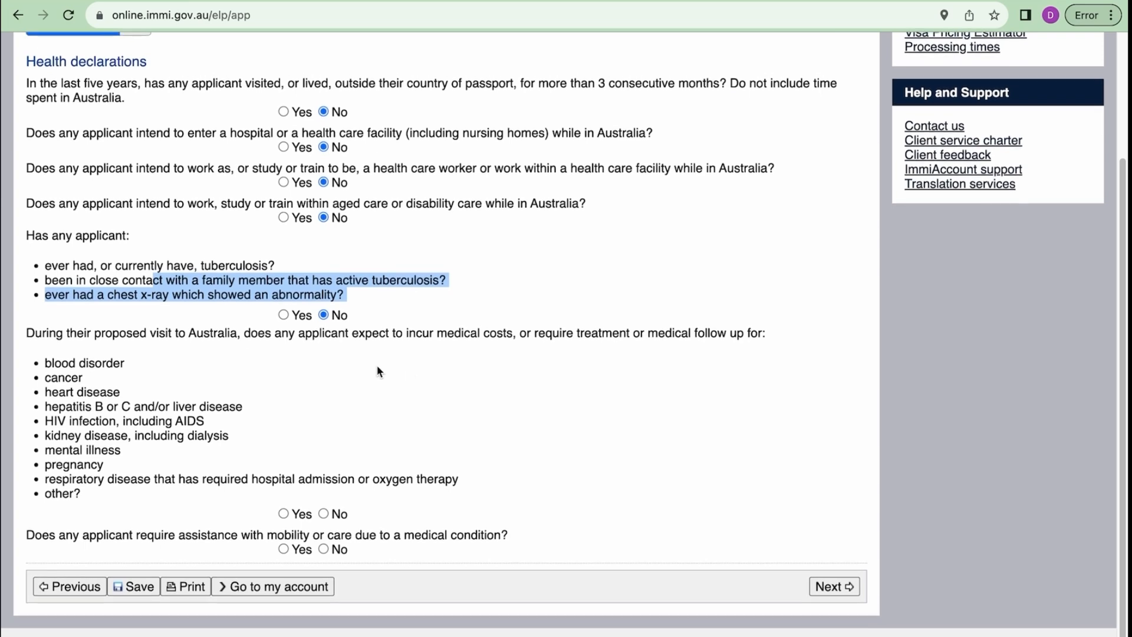
pyautogui.moveTo(376, 366); pyautogui.dragTo(83, 355)
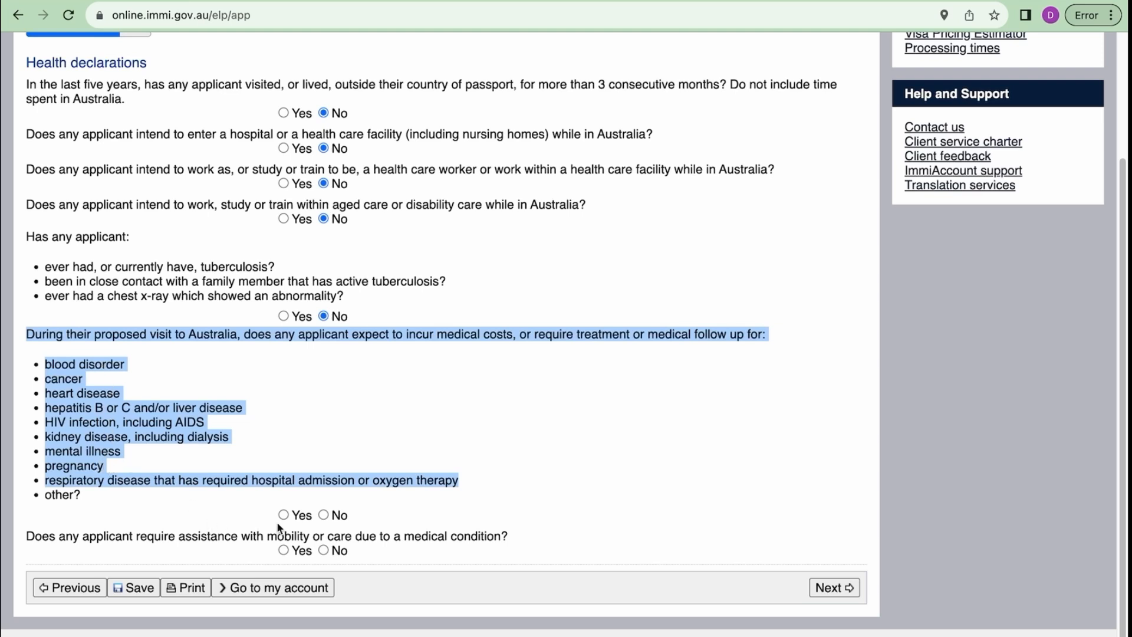
pyautogui.click(323, 514)
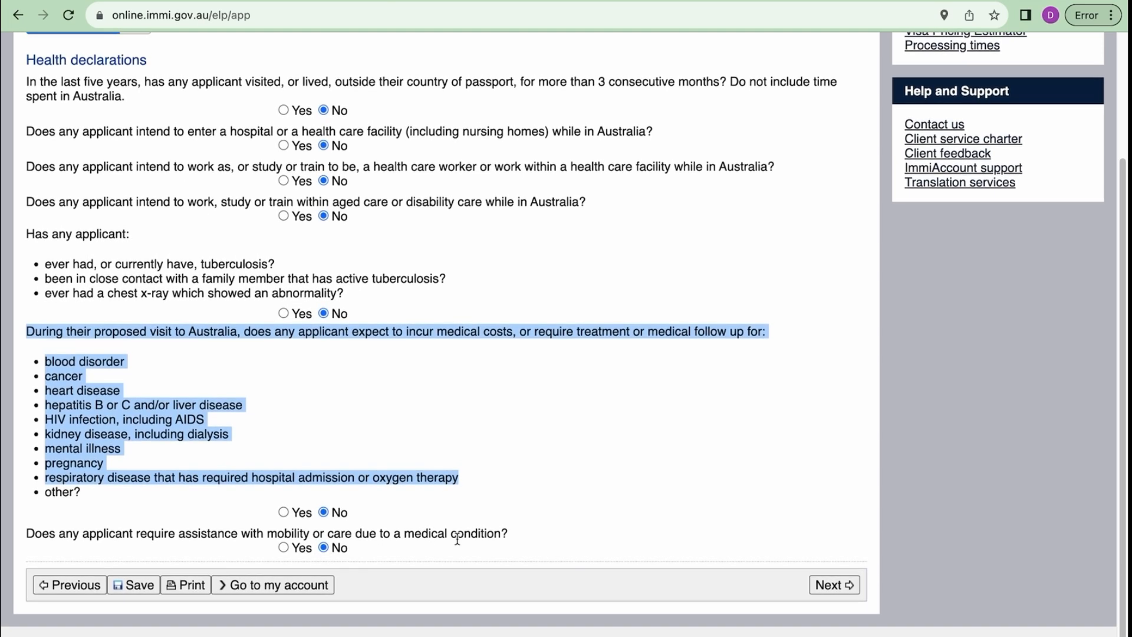
pyautogui.click(831, 587)
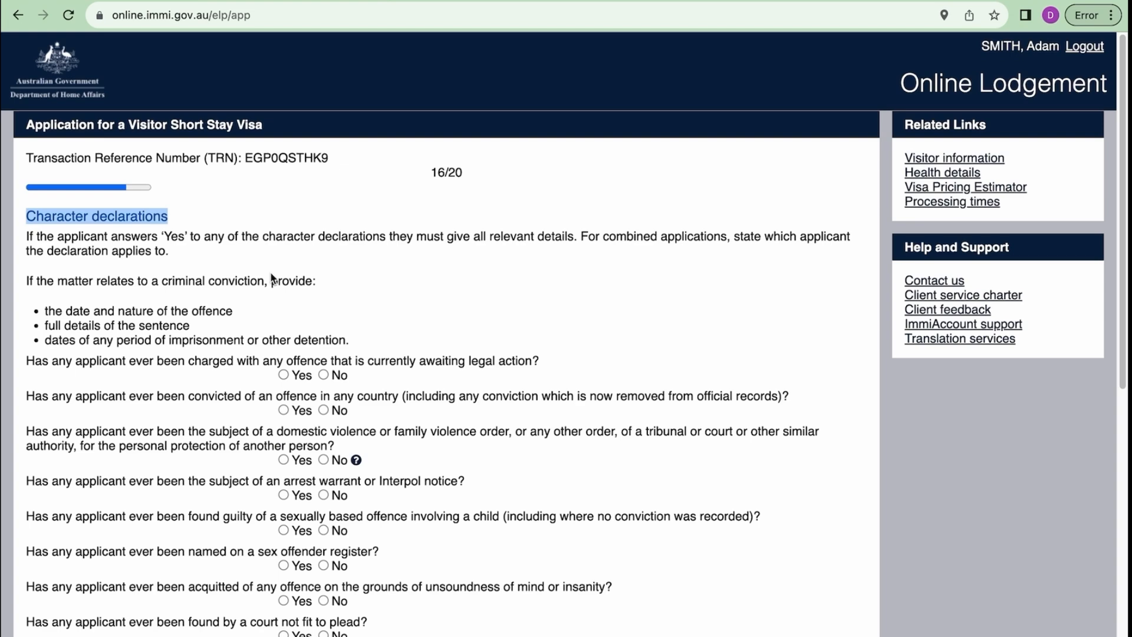
# - Scroll through the character declaration questions, highlighting the deportation question
pyautogui.scroll(-5, 272, 277)
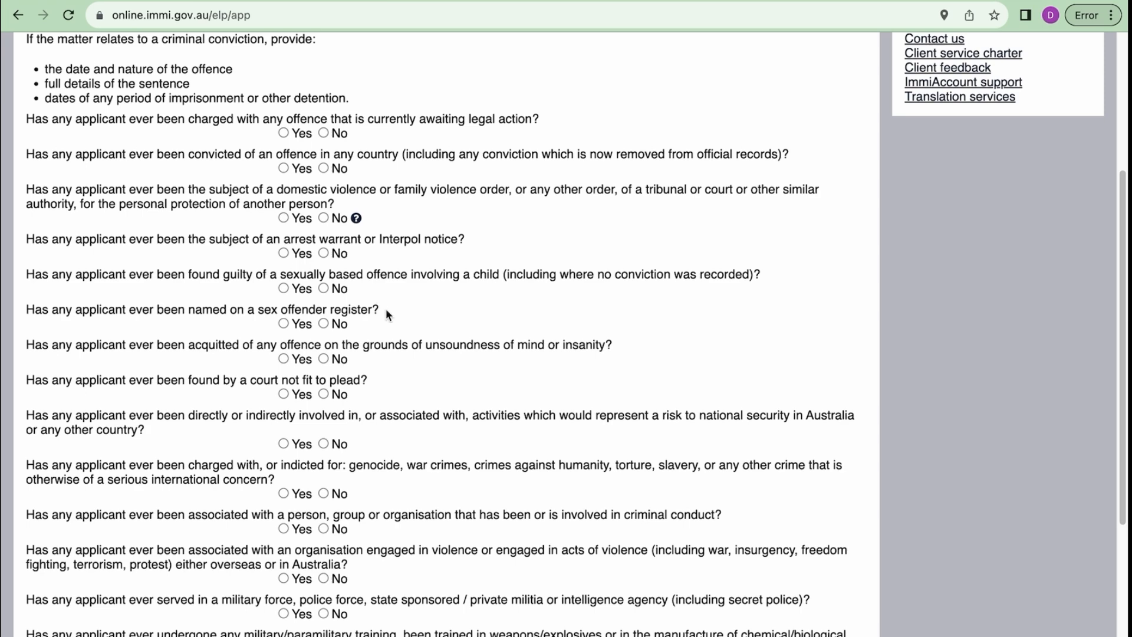
pyautogui.scroll(-2, 387, 313)
pyautogui.scroll(-1, 386, 309)
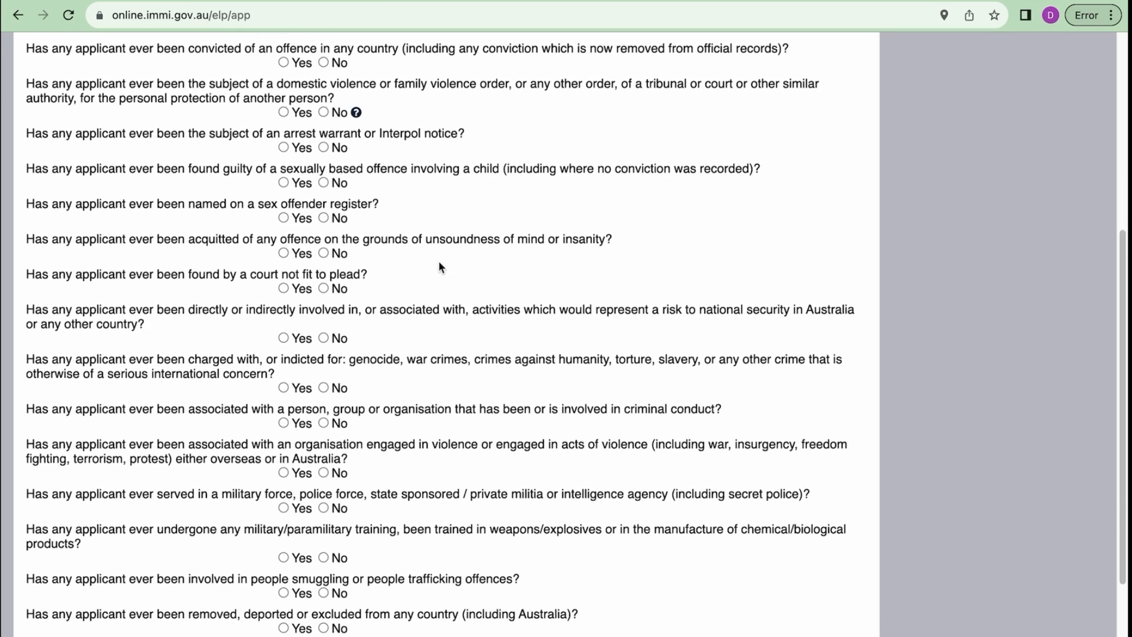
pyautogui.scroll(2, 447, 272)
pyautogui.scroll(2, 447, 273)
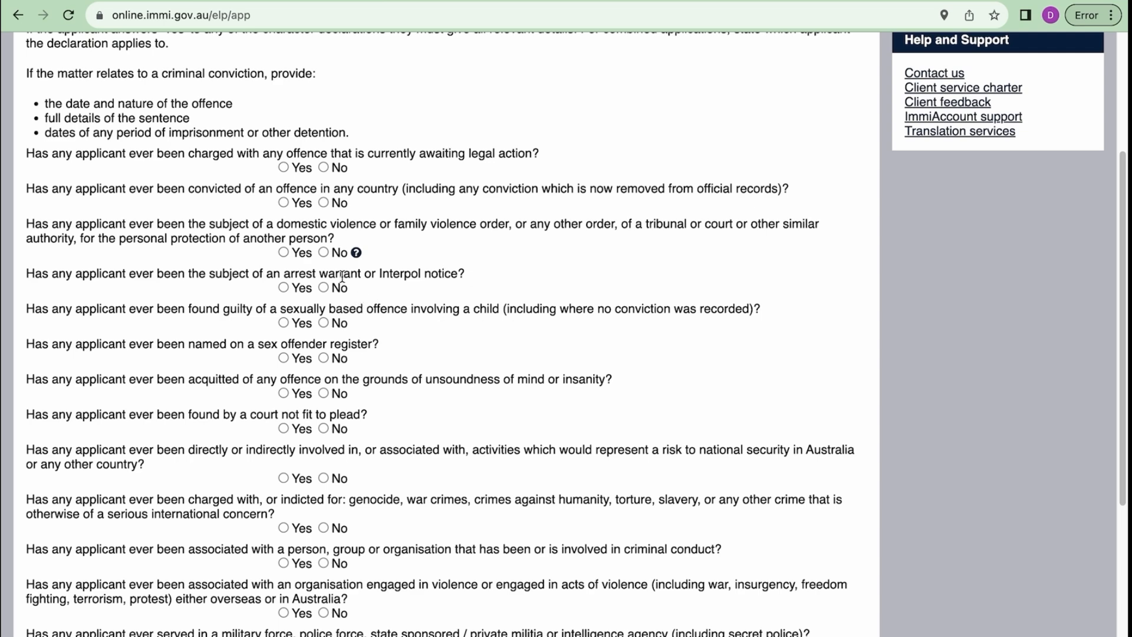
pyautogui.scroll(-5, 498, 309)
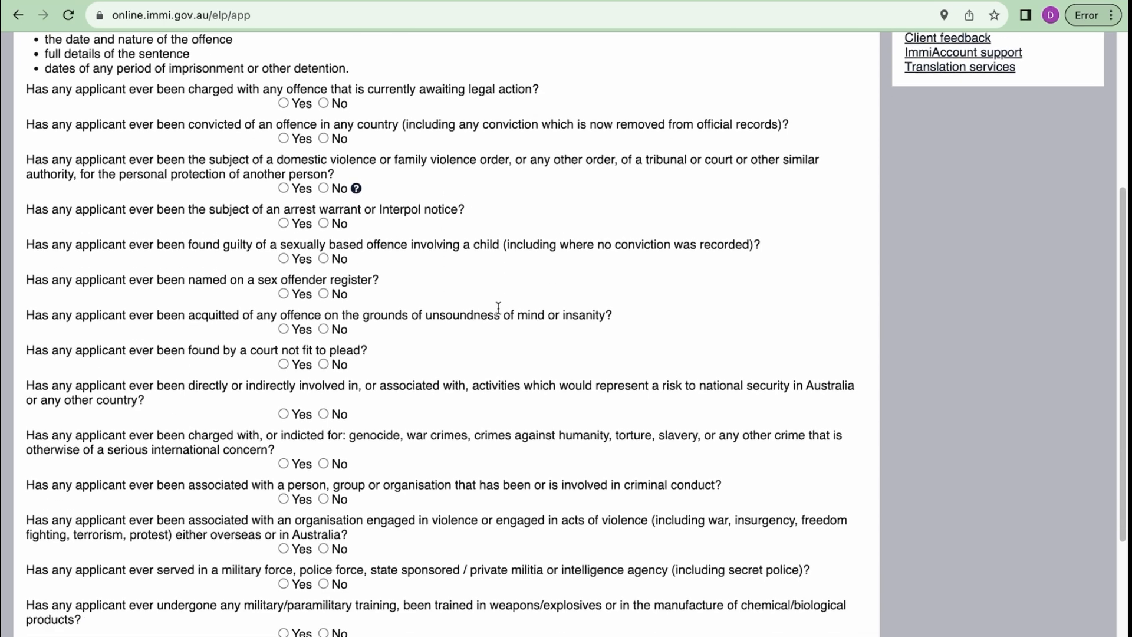
pyautogui.scroll(-2, 498, 309)
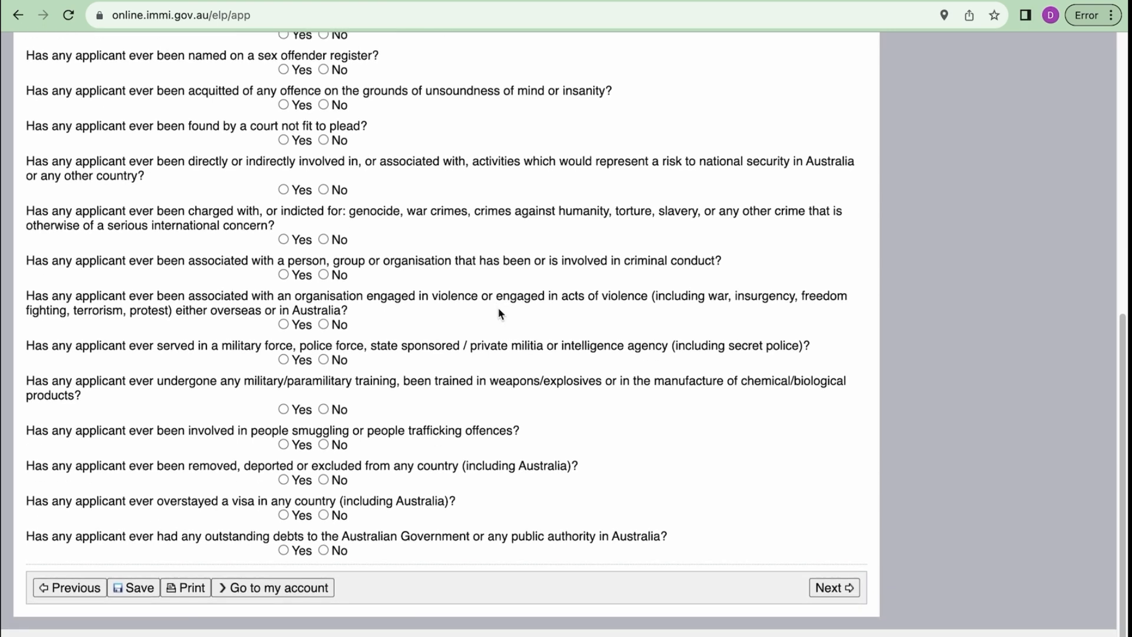
pyautogui.scroll(1, 499, 310)
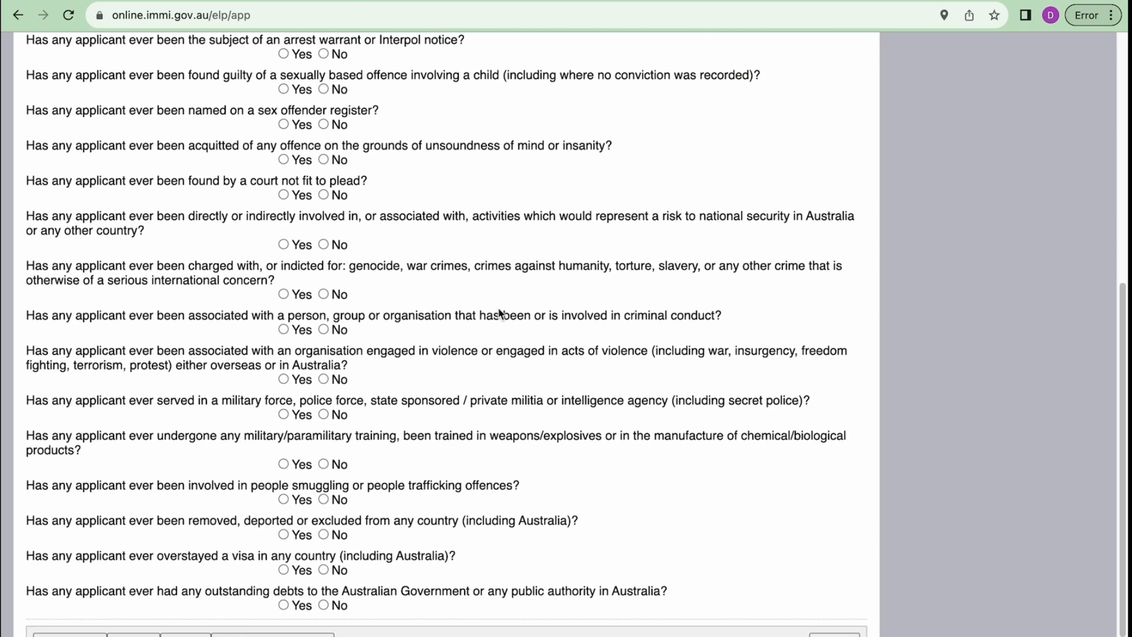
pyautogui.scroll(-1, 499, 313)
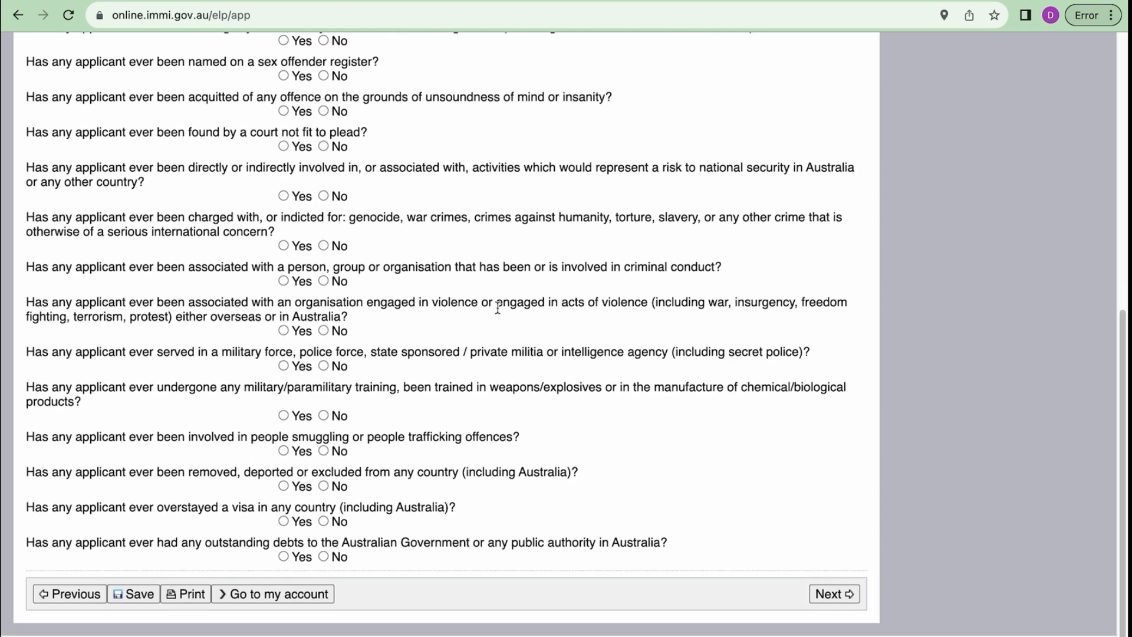
pyautogui.scroll(-1, 482, 386)
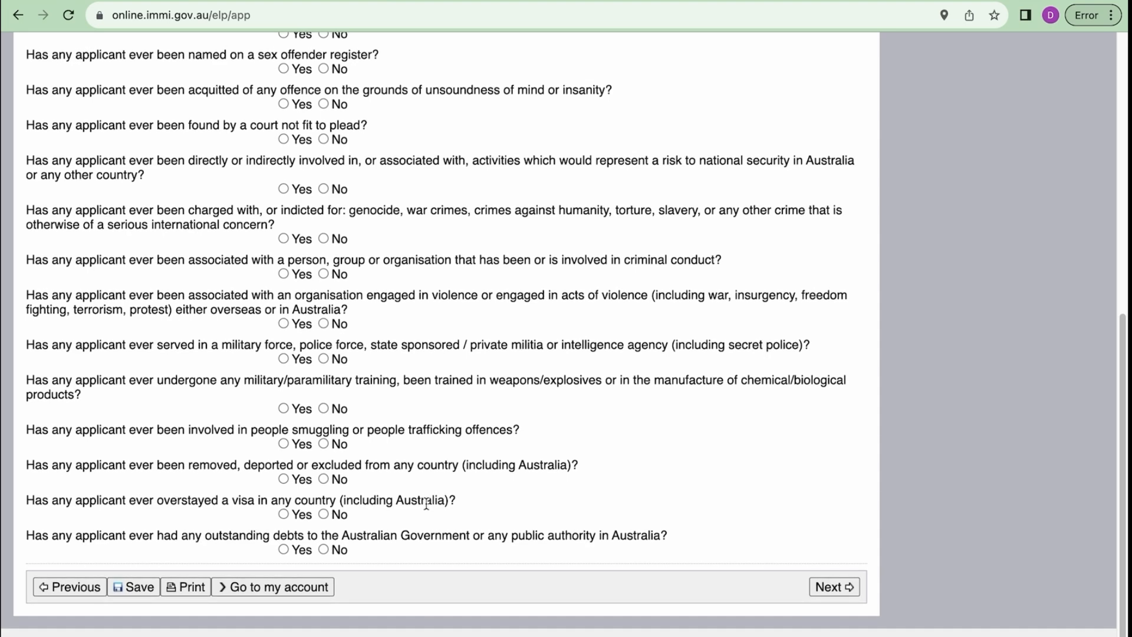
pyautogui.moveTo(249, 465); pyautogui.dragTo(454, 466)
pyautogui.scroll(7, 546, 361)
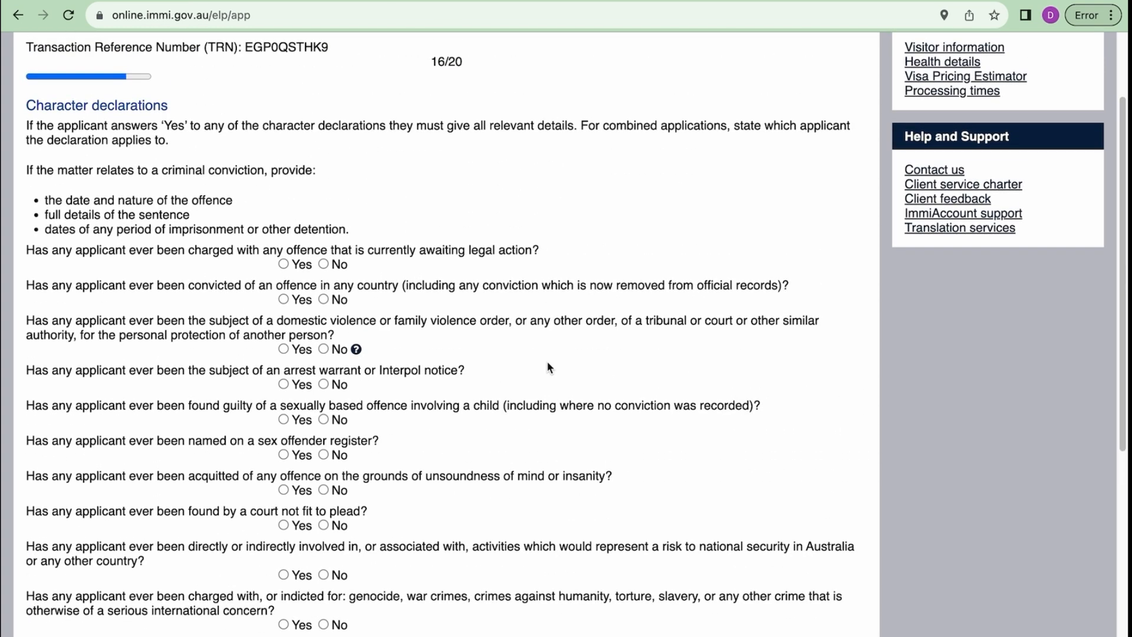
# - Answer No to the legal action, criminal, mental fitness and national security questions
pyautogui.click(323, 264)
pyautogui.click(323, 299)
pyautogui.click(323, 348)
pyautogui.click(323, 384)
pyautogui.click(323, 419)
pyautogui.click(324, 455)
pyautogui.click(325, 491)
pyautogui.click(325, 524)
pyautogui.click(324, 575)
# - Answer No to war crimes, criminal or violent associations, military and overstay questions, then submit
pyautogui.scroll(-3, 324, 575)
pyautogui.click(324, 522)
pyautogui.scroll(-2, 325, 522)
pyautogui.click(323, 481)
pyautogui.click(324, 532)
pyautogui.scroll(-2, 325, 534)
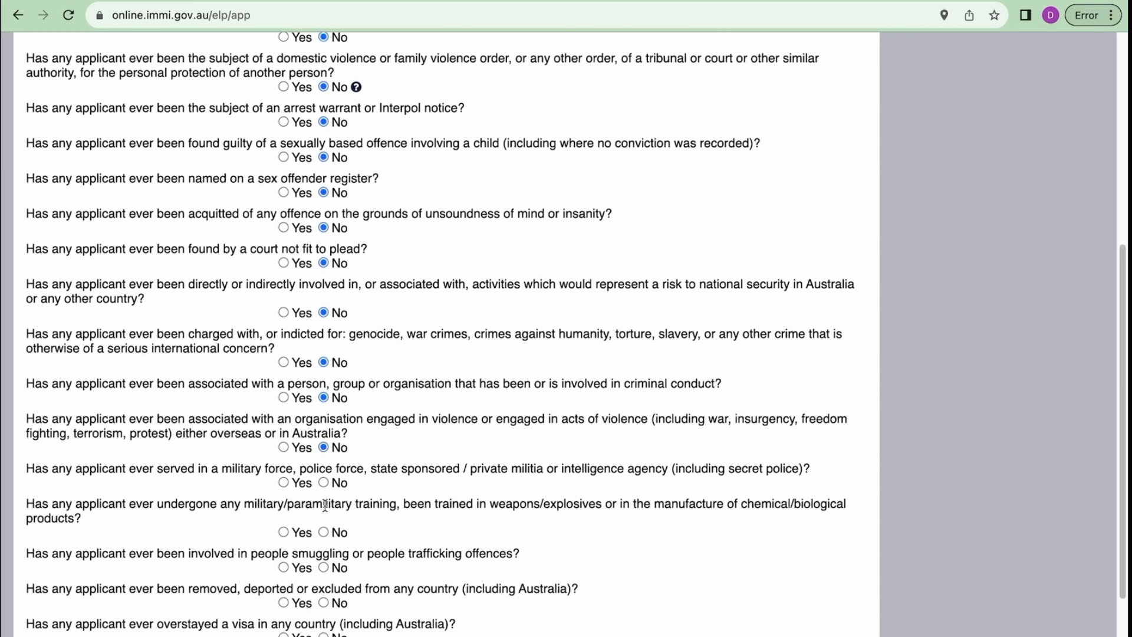
pyautogui.click(323, 482)
pyautogui.click(324, 531)
pyautogui.scroll(-3, 328, 603)
pyautogui.click(324, 515)
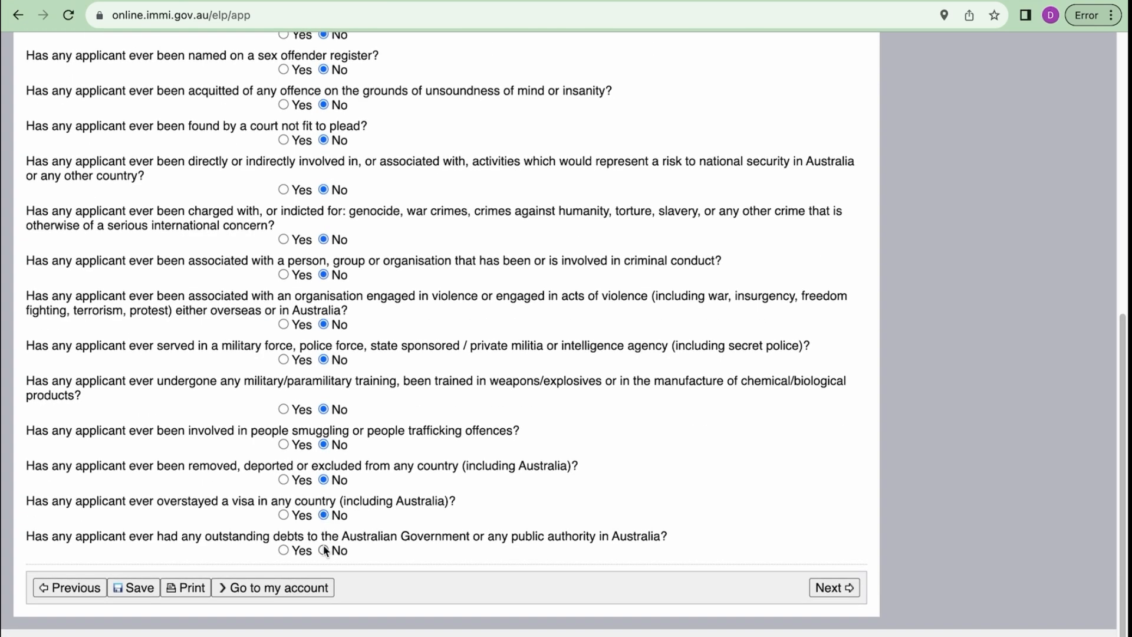
pyautogui.click(833, 589)
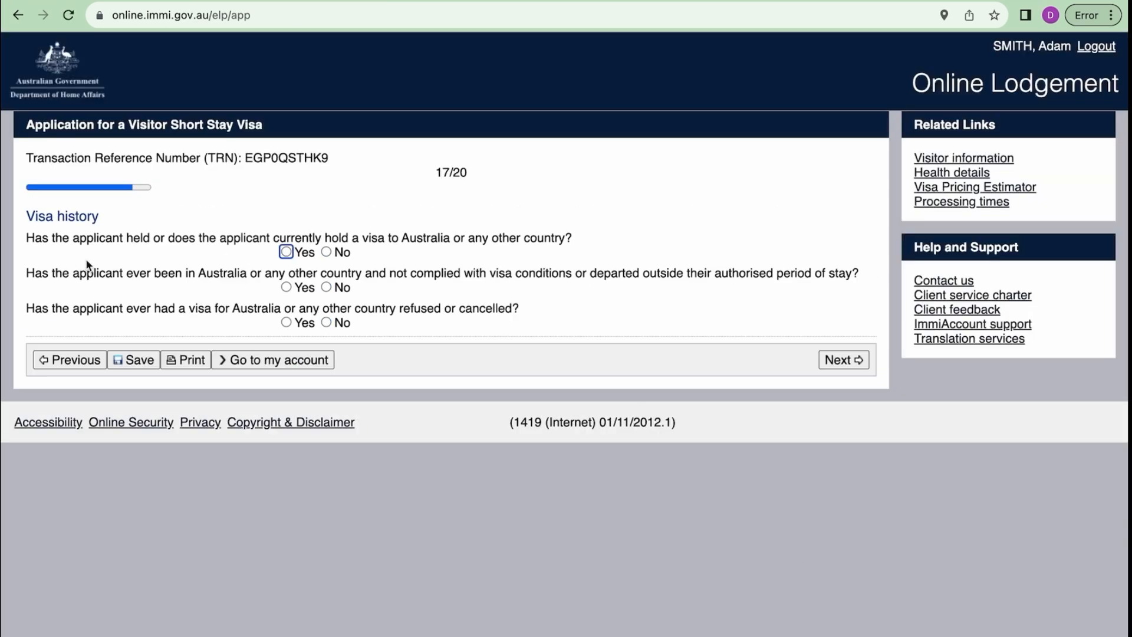
# - Try Yes on the previous visa question to reveal Give details, then change it to No
pyautogui.click(99, 218)
pyautogui.moveTo(100, 219); pyautogui.dragTo(25, 217)
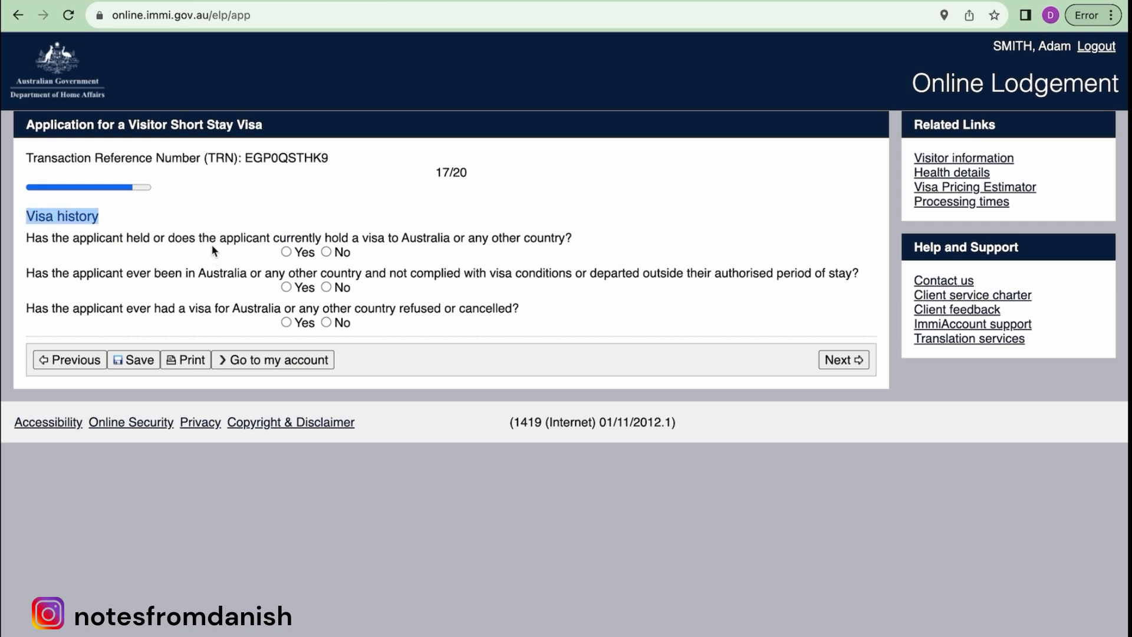
pyautogui.click(74, 237)
pyautogui.moveTo(74, 237); pyautogui.dragTo(580, 241)
pyautogui.click(286, 252)
pyautogui.click(298, 284)
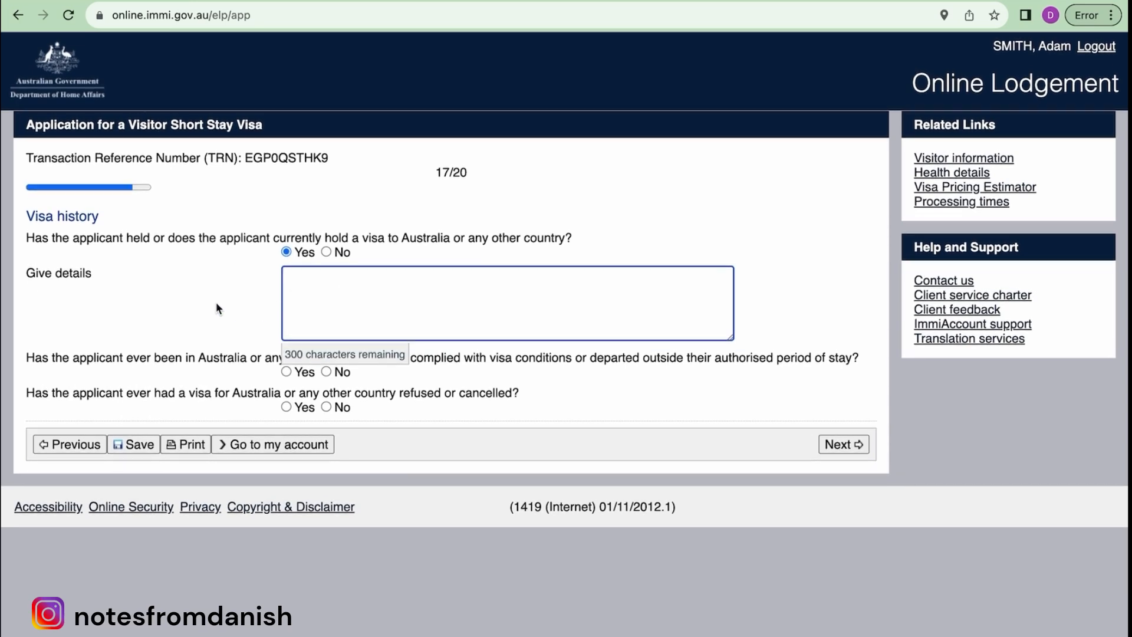
pyautogui.click(217, 307)
pyautogui.click(325, 253)
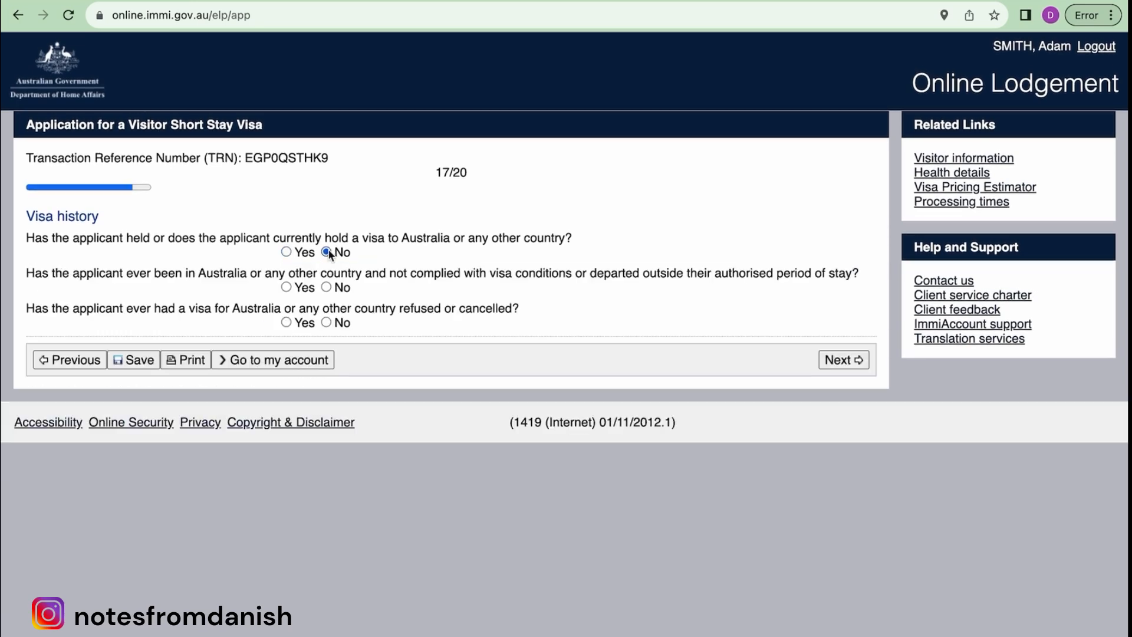
# - Answer No to the visa conditions and refused or cancelled visa questions, then submit
pyautogui.moveTo(25, 276); pyautogui.dragTo(556, 276)
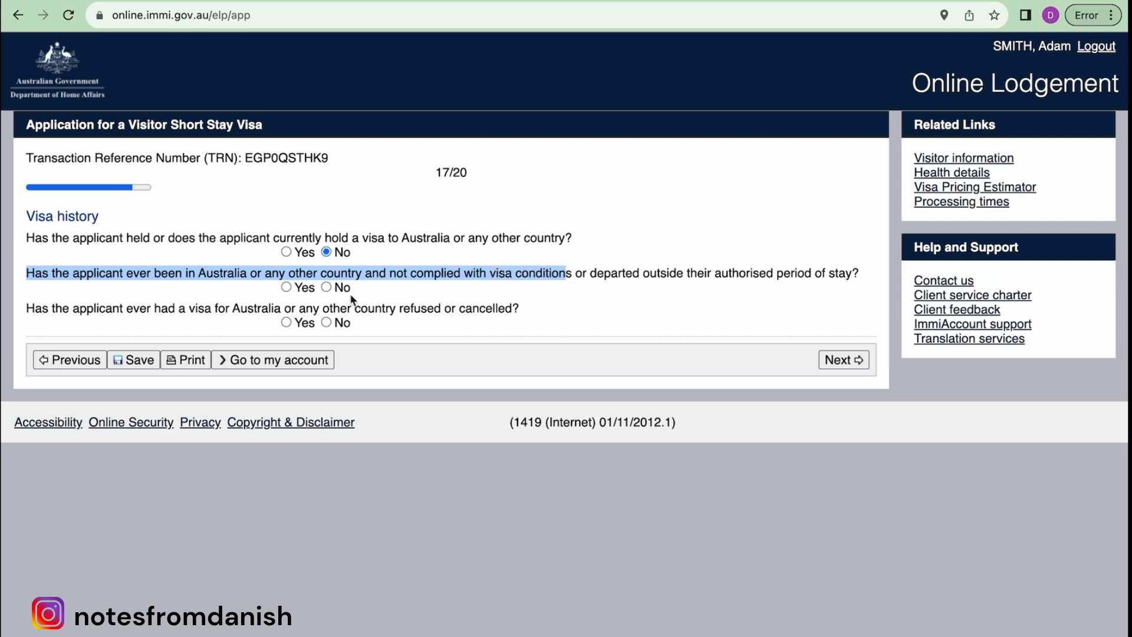
pyautogui.click(326, 287)
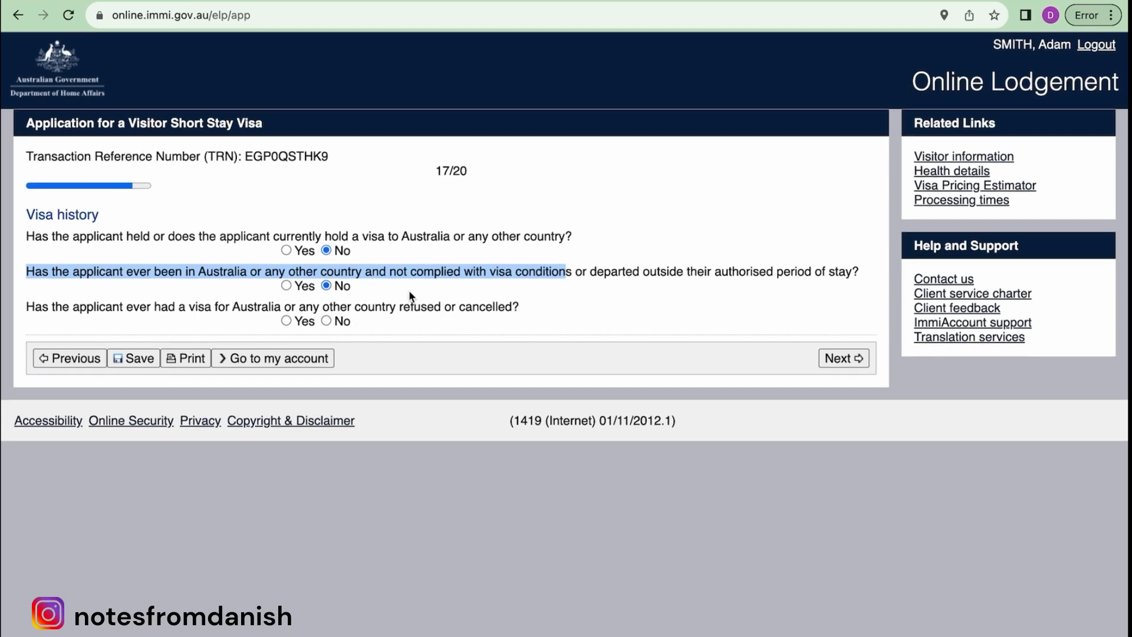
pyautogui.click(67, 310)
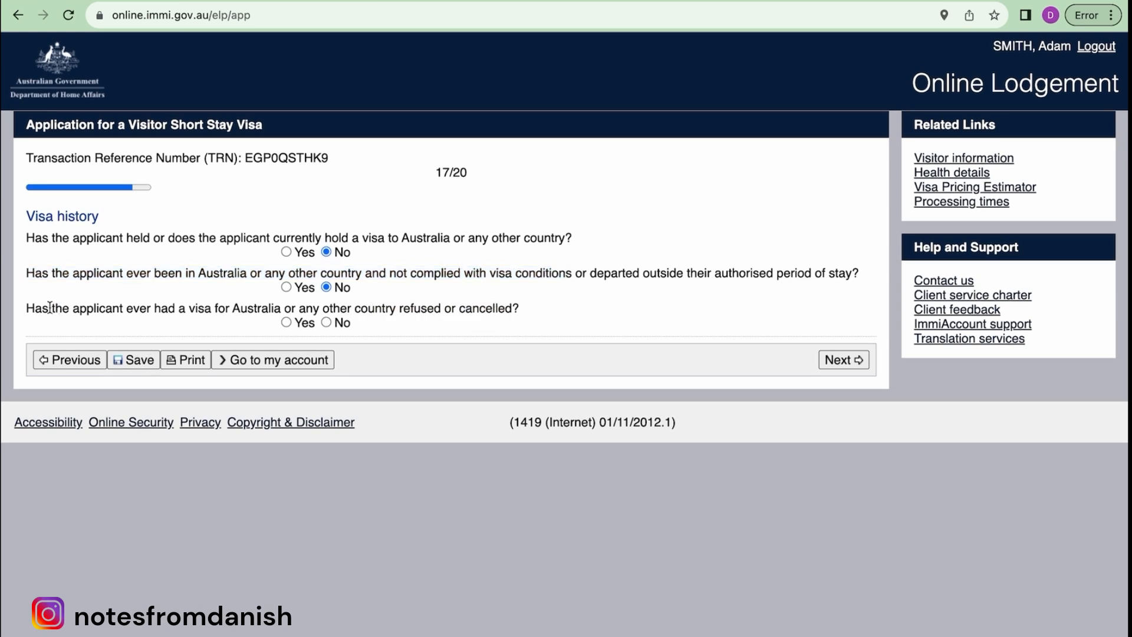
pyautogui.moveTo(21, 307); pyautogui.dragTo(521, 320)
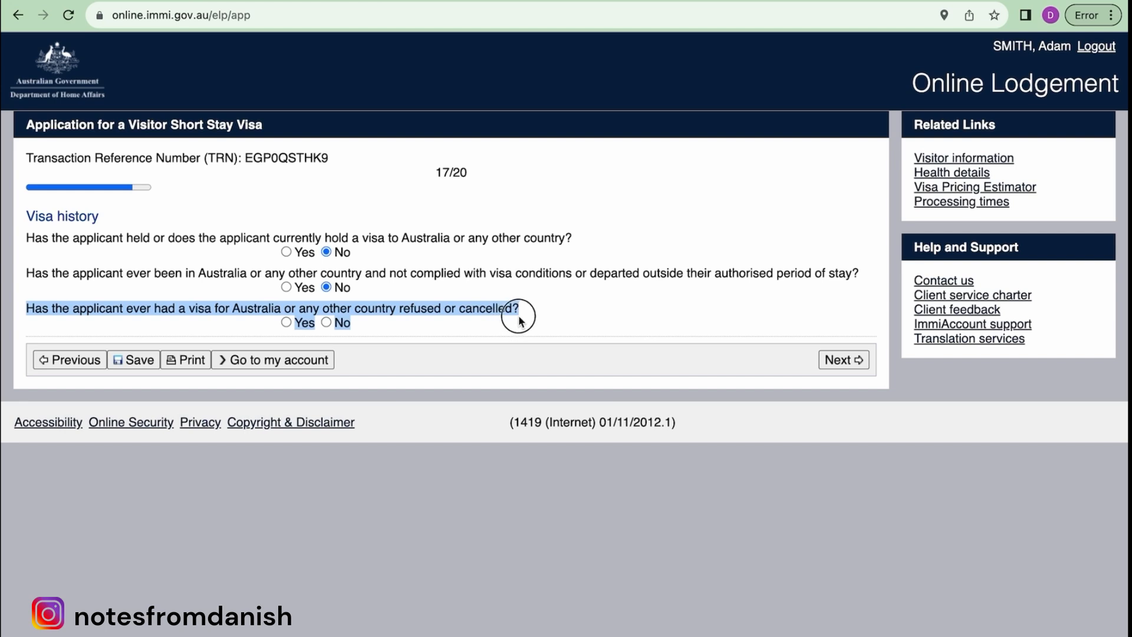
pyautogui.click(286, 322)
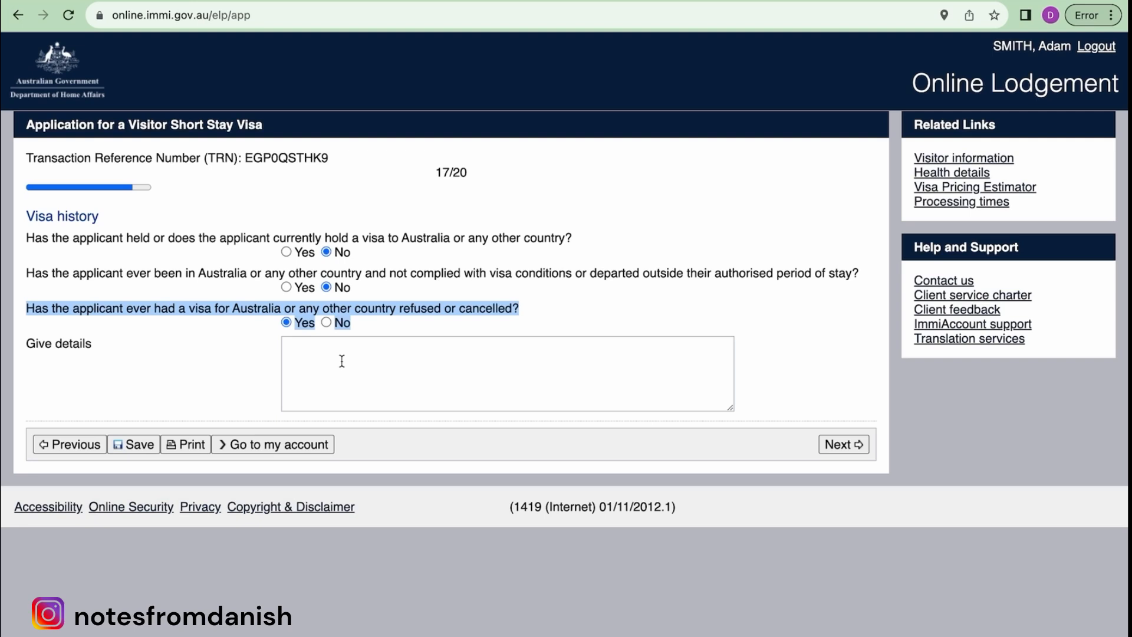
pyautogui.click(326, 323)
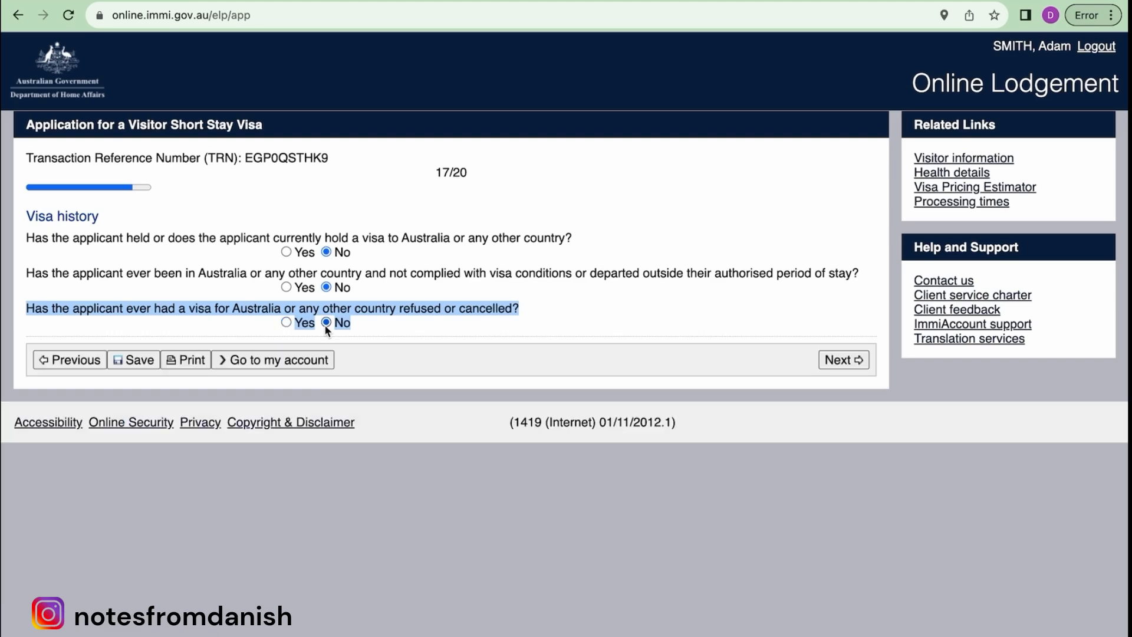
pyautogui.click(840, 359)
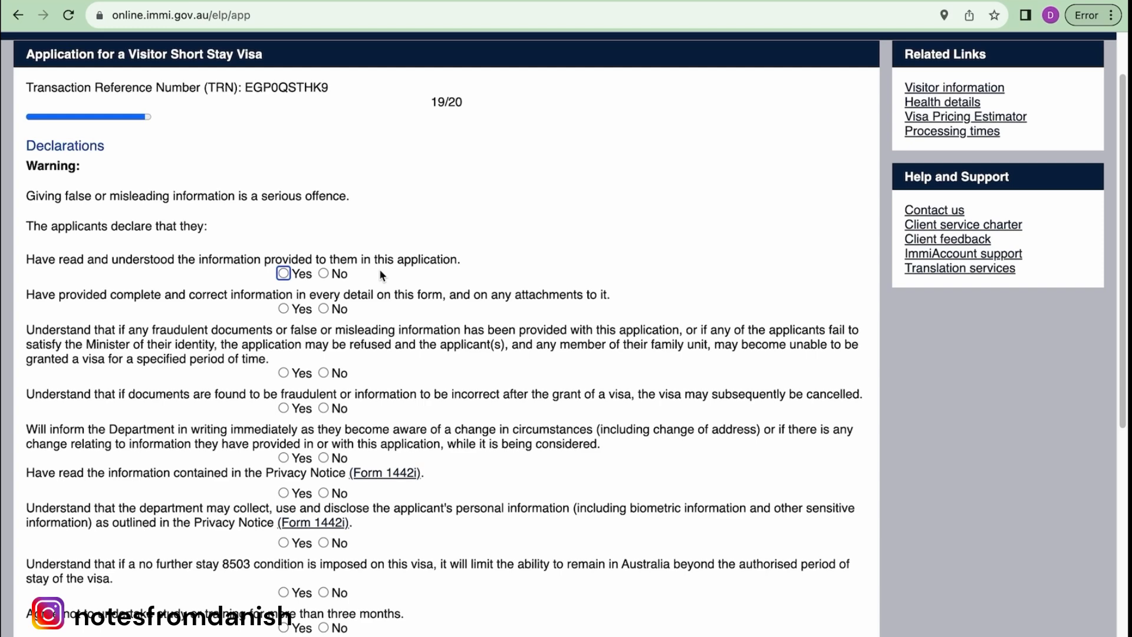
# - Agree Yes to both declarations and submit the Declarations page
pyautogui.scroll(-2, 380, 269)
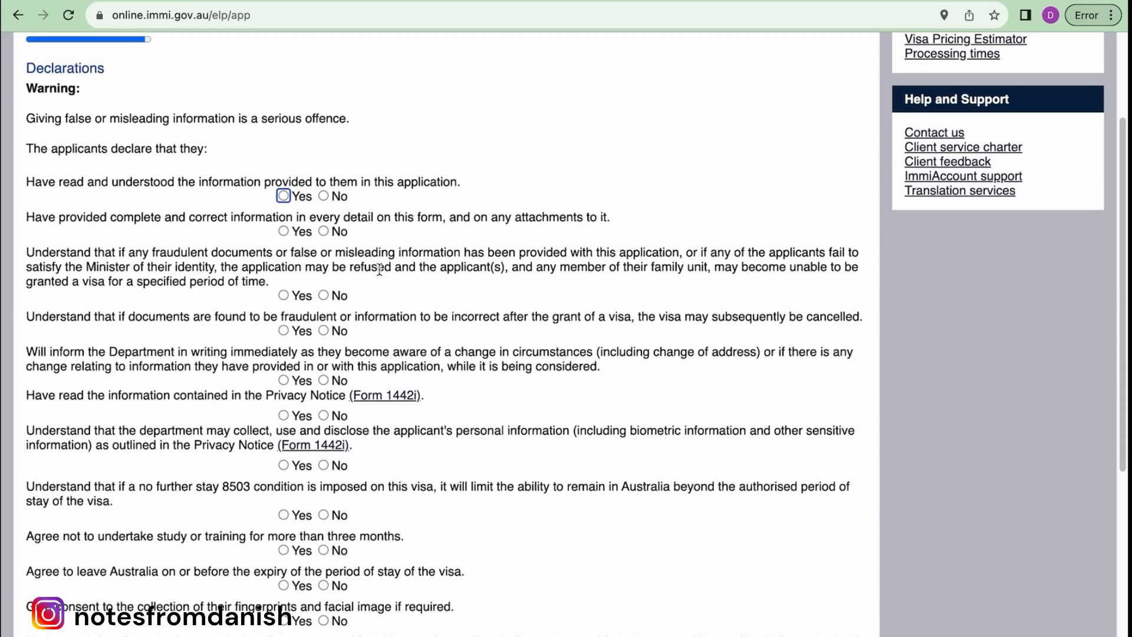
pyautogui.scroll(-6, 379, 269)
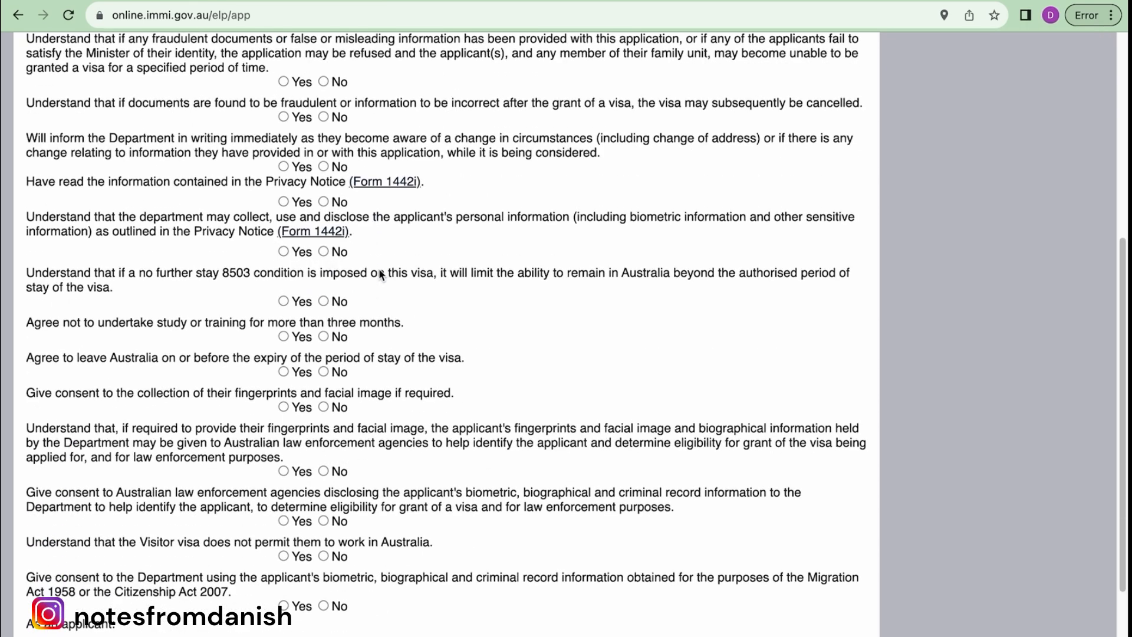
pyautogui.scroll(10, 378, 267)
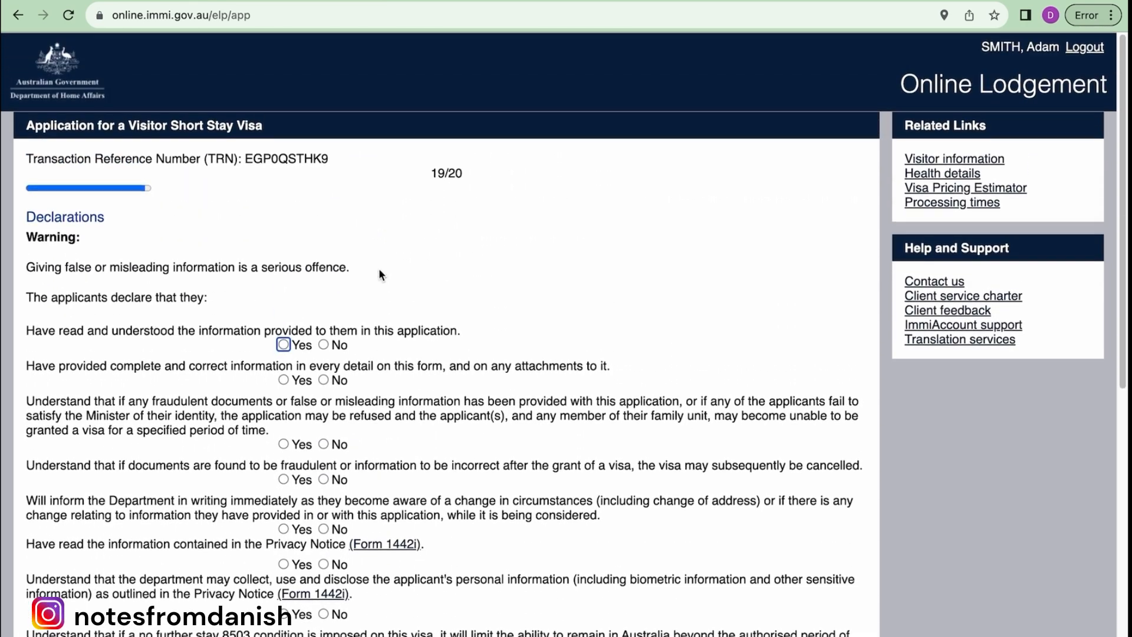
pyautogui.scroll(-1, 426, 365)
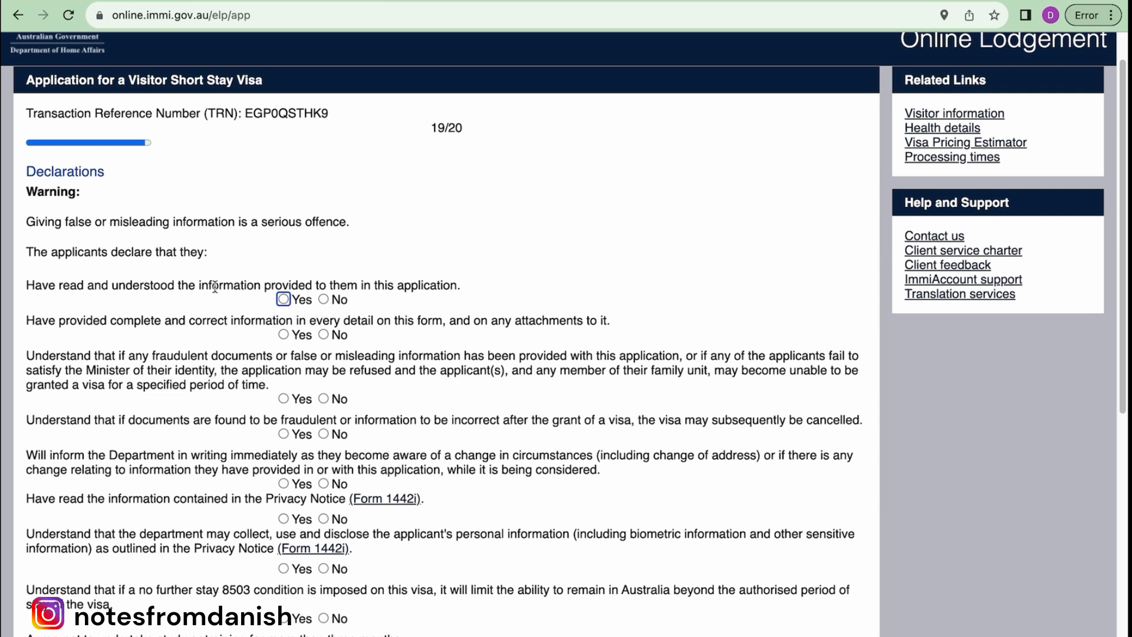
pyautogui.click(288, 301)
pyautogui.click(283, 334)
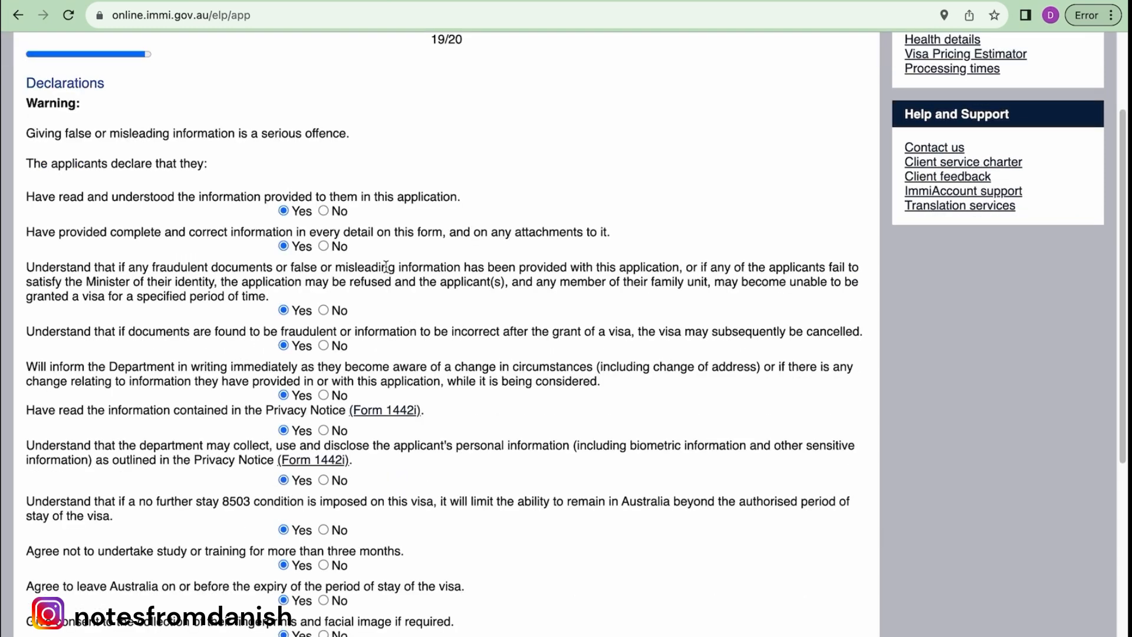
pyautogui.scroll(-6, 364, 354)
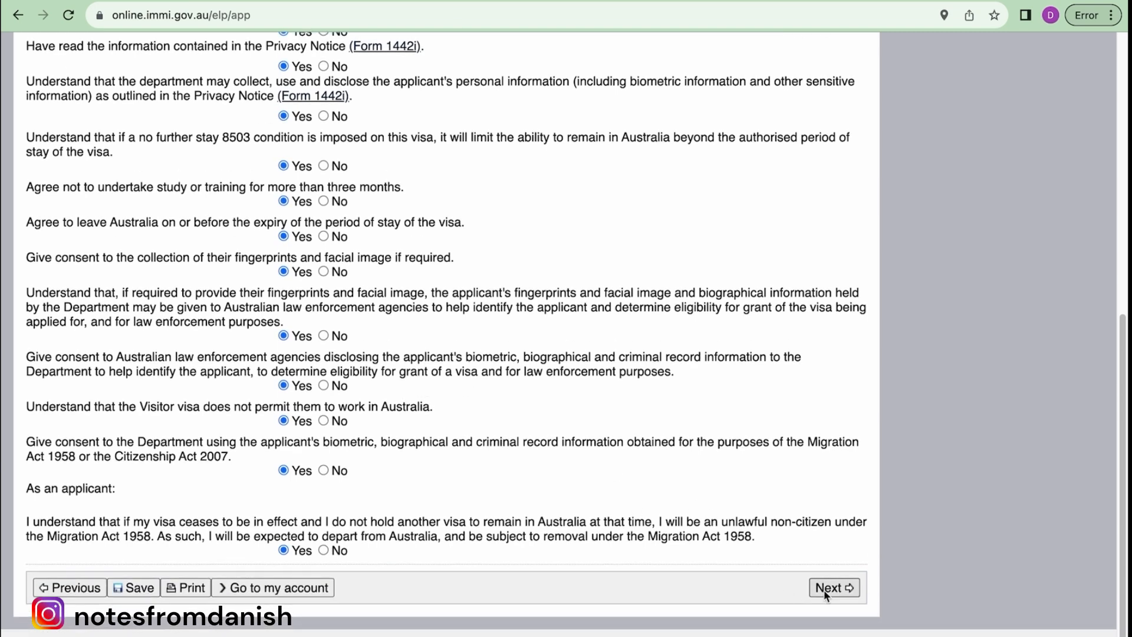
pyautogui.click(826, 592)
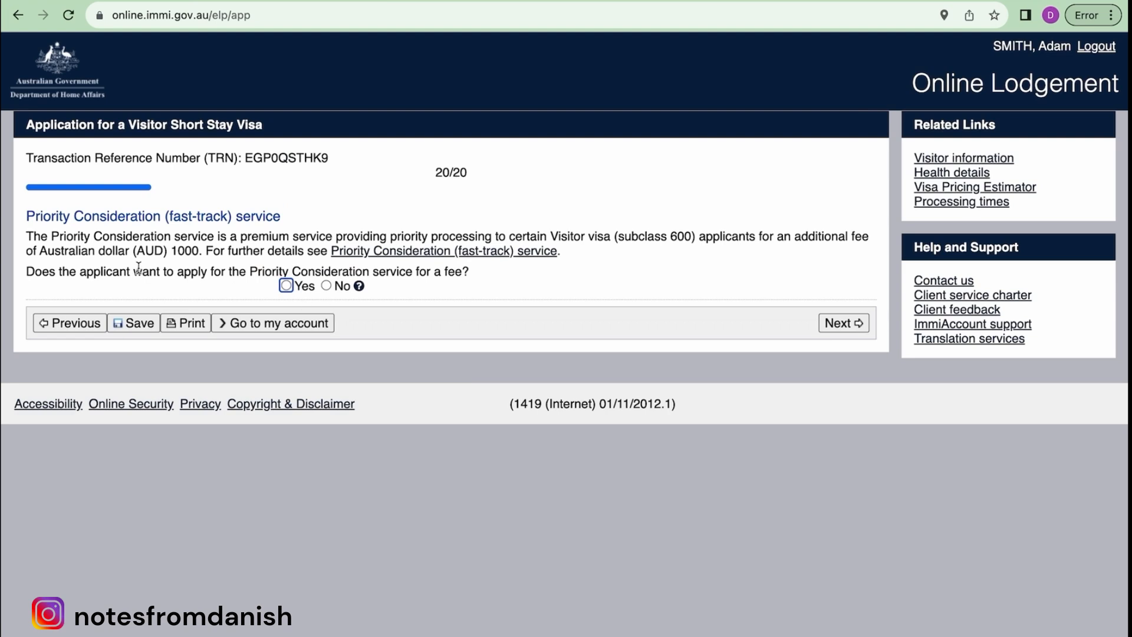
# - Review the AUD 1000 Priority Consideration fast-track offer, answer No, and continue
pyautogui.moveTo(109, 274); pyautogui.dragTo(465, 268)
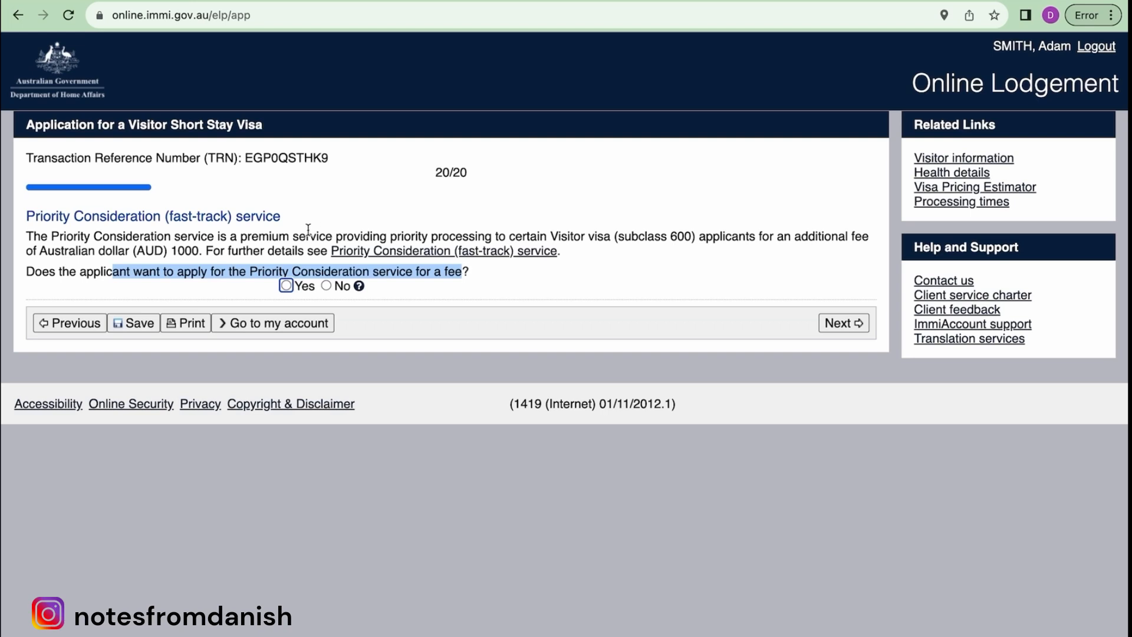
pyautogui.moveTo(202, 254); pyautogui.dragTo(82, 250)
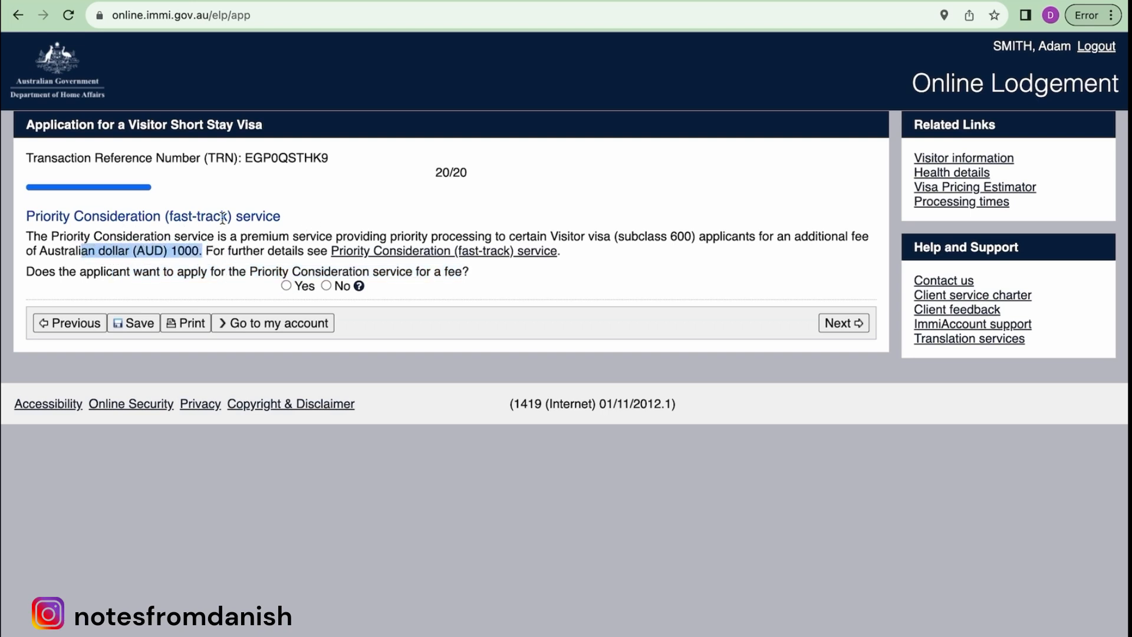
pyautogui.moveTo(228, 216); pyautogui.dragTo(166, 217)
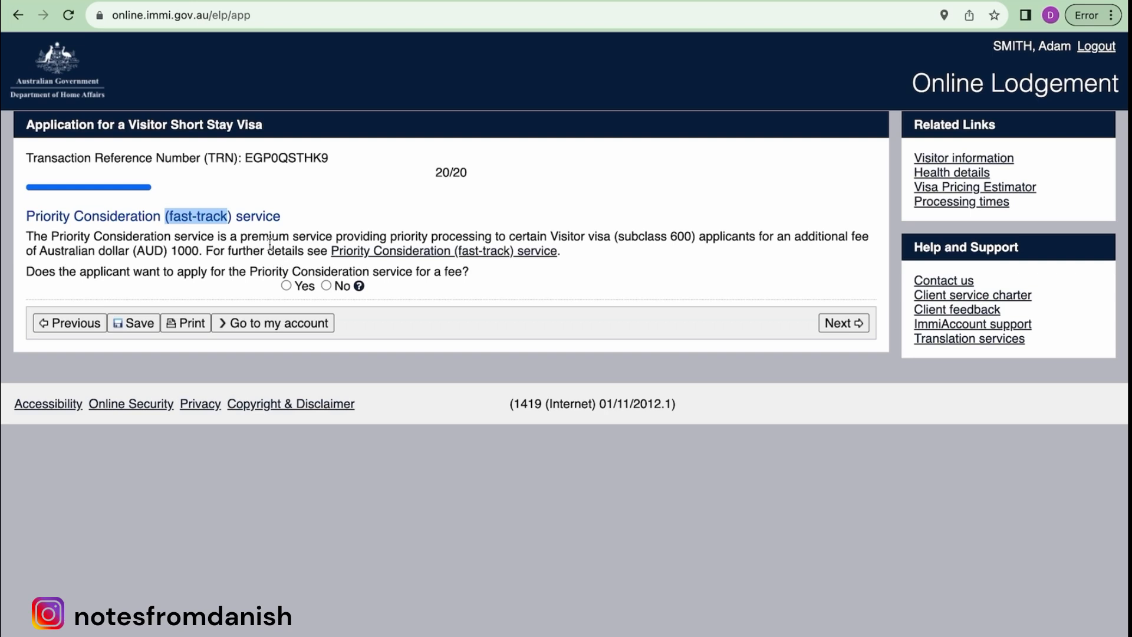
pyautogui.moveTo(52, 214); pyautogui.dragTo(285, 232)
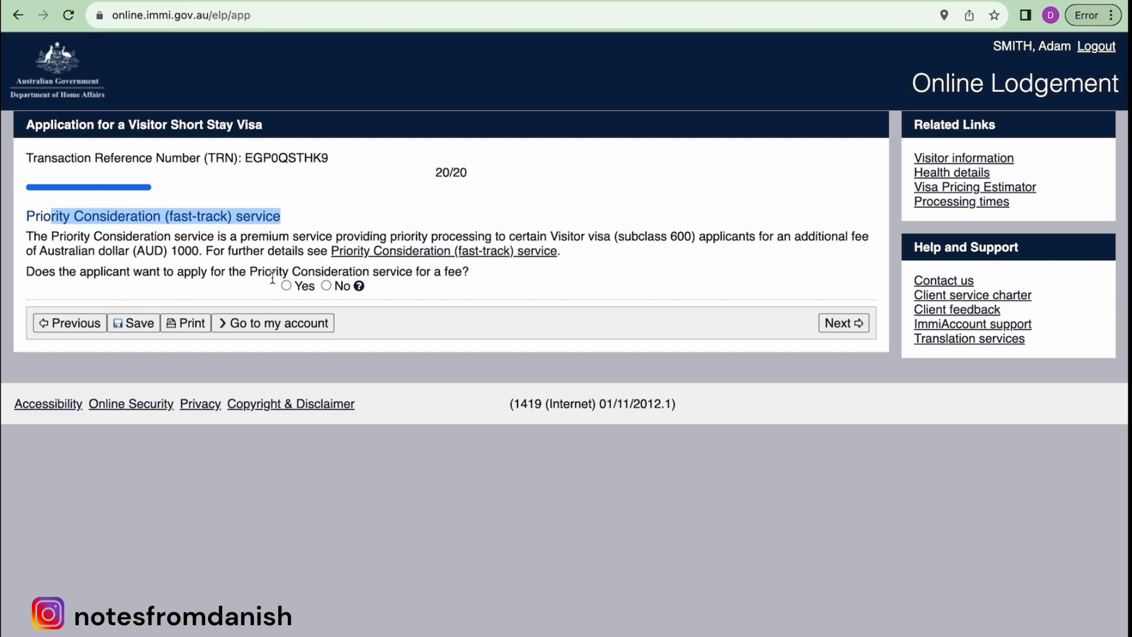
pyautogui.click(326, 285)
pyautogui.click(850, 326)
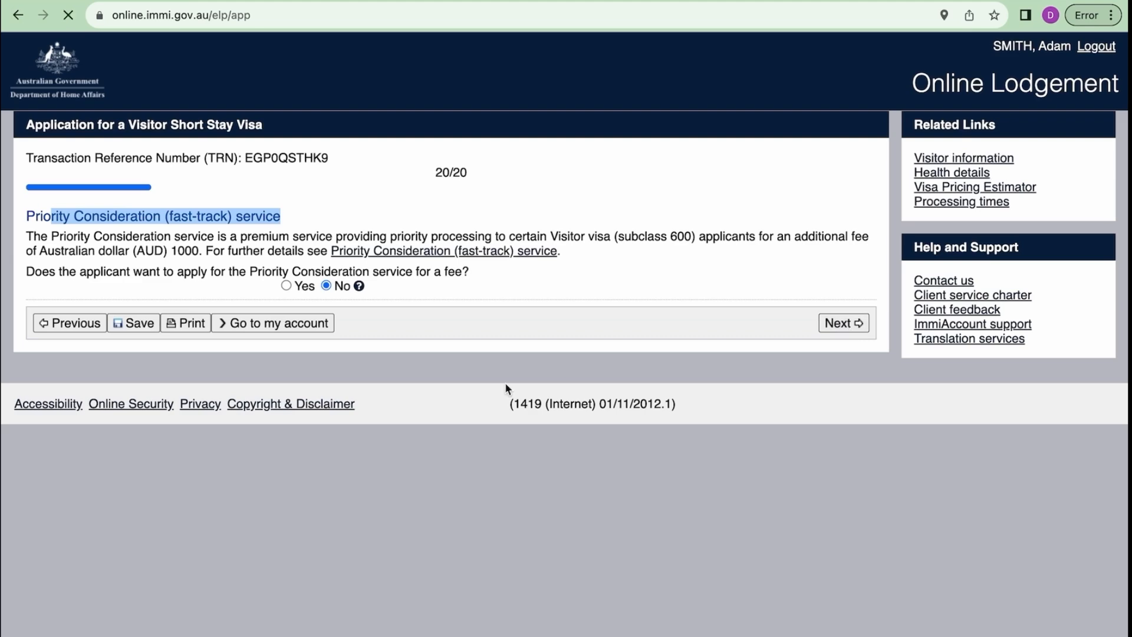
# - Read the Review Page down to the declarations, then continue to Attach documents
pyautogui.scroll(-1, 505, 389)
pyautogui.scroll(1, 506, 389)
pyautogui.scroll(-2, 506, 389)
pyautogui.scroll(-10, 506, 389)
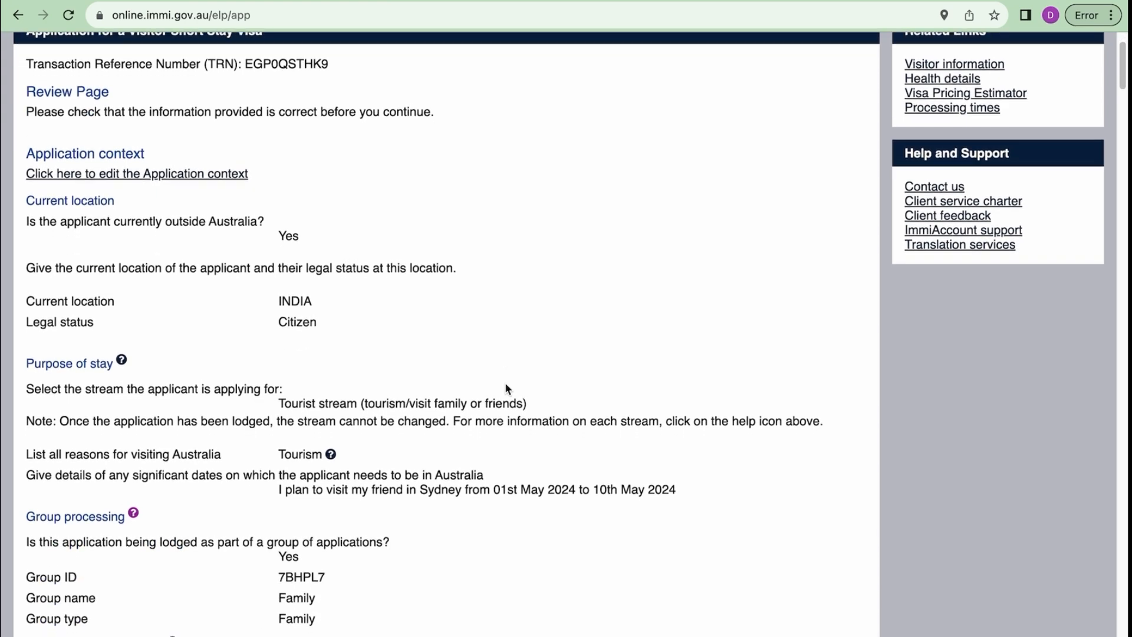
pyautogui.scroll(-9, 506, 386)
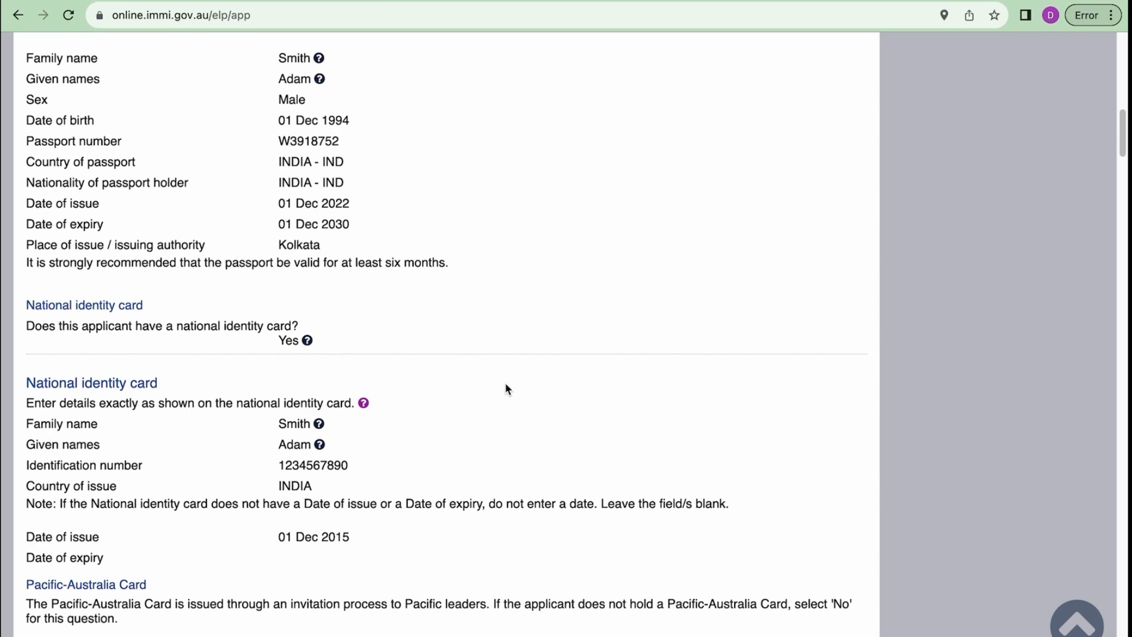
pyautogui.scroll(-5, 506, 388)
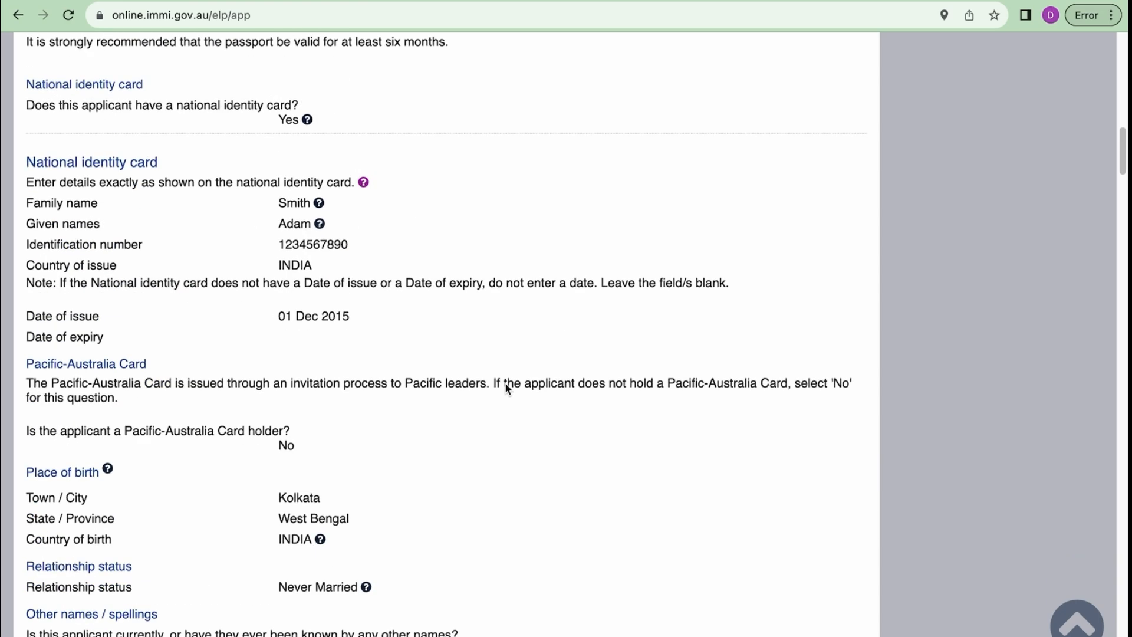
pyautogui.scroll(-18, 506, 387)
pyautogui.scroll(-20, 504, 382)
pyautogui.scroll(-20, 505, 388)
pyautogui.scroll(-2, 504, 382)
pyautogui.click(850, 588)
pyautogui.scroll(-1, 847, 586)
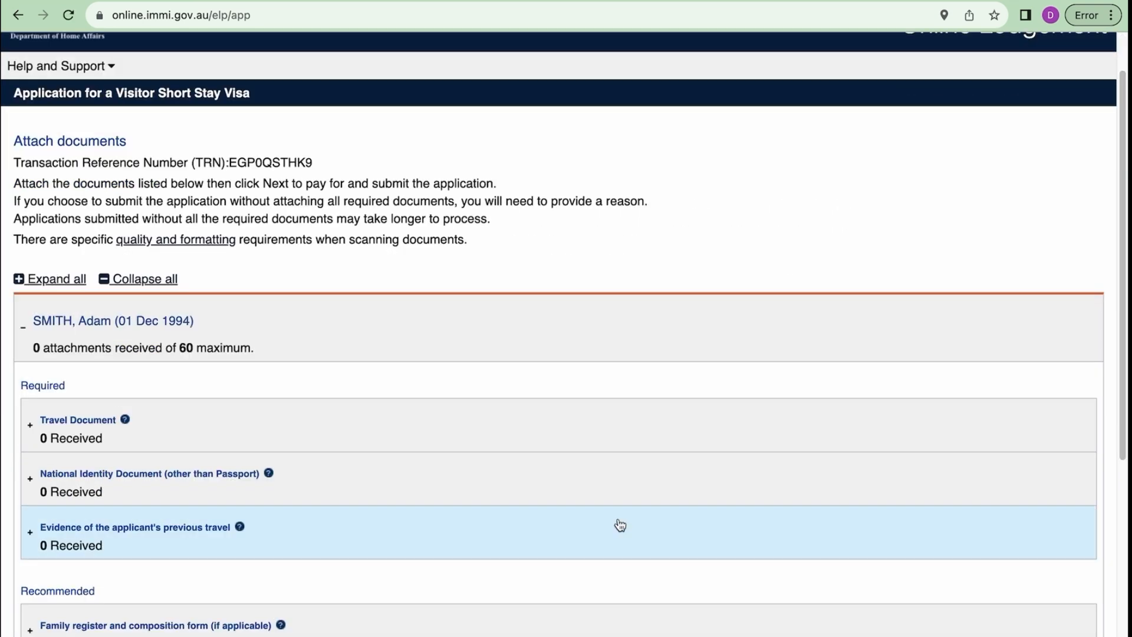
pyautogui.scroll(-5, 485, 451)
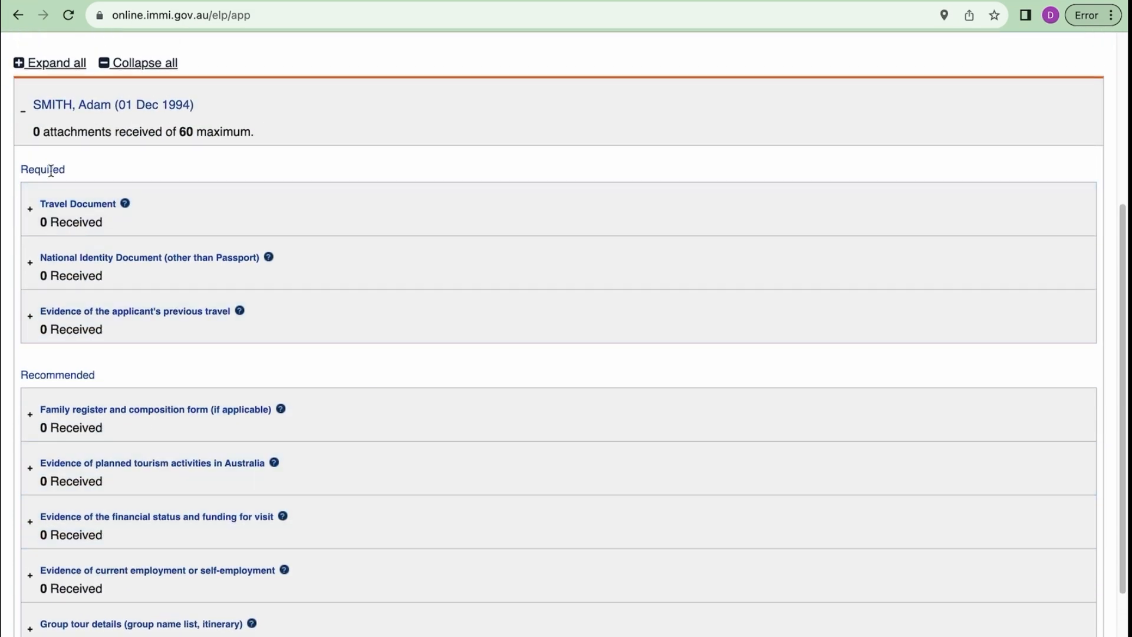
pyautogui.click(73, 173)
pyautogui.moveTo(73, 174); pyautogui.dragTo(20, 172)
pyautogui.moveTo(102, 377); pyautogui.dragTo(26, 377)
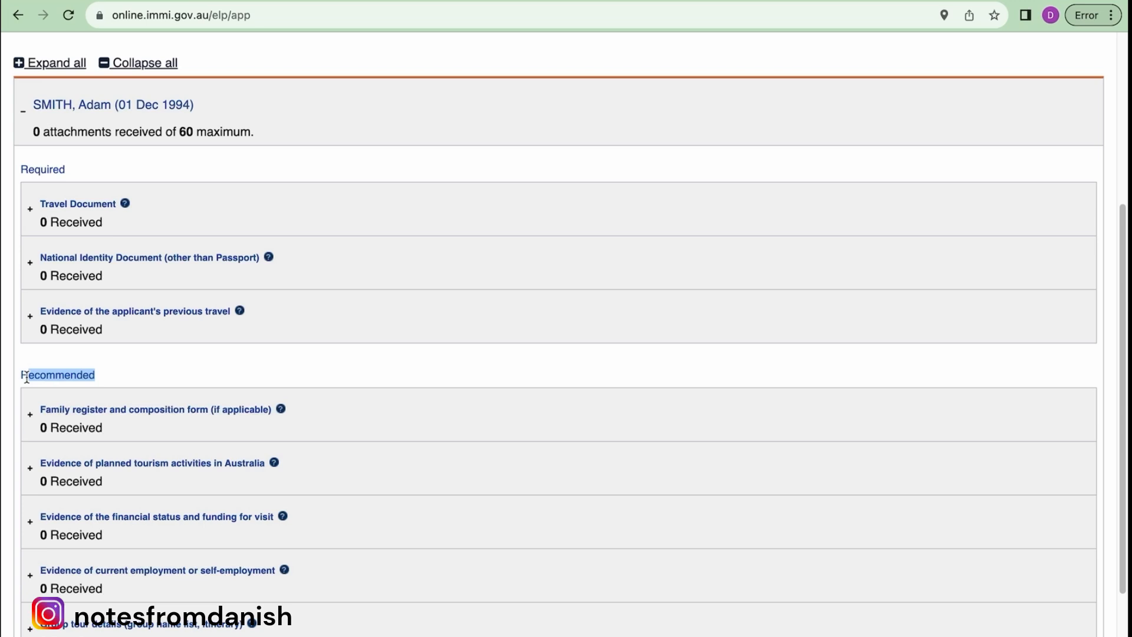
pyautogui.scroll(-3, 27, 380)
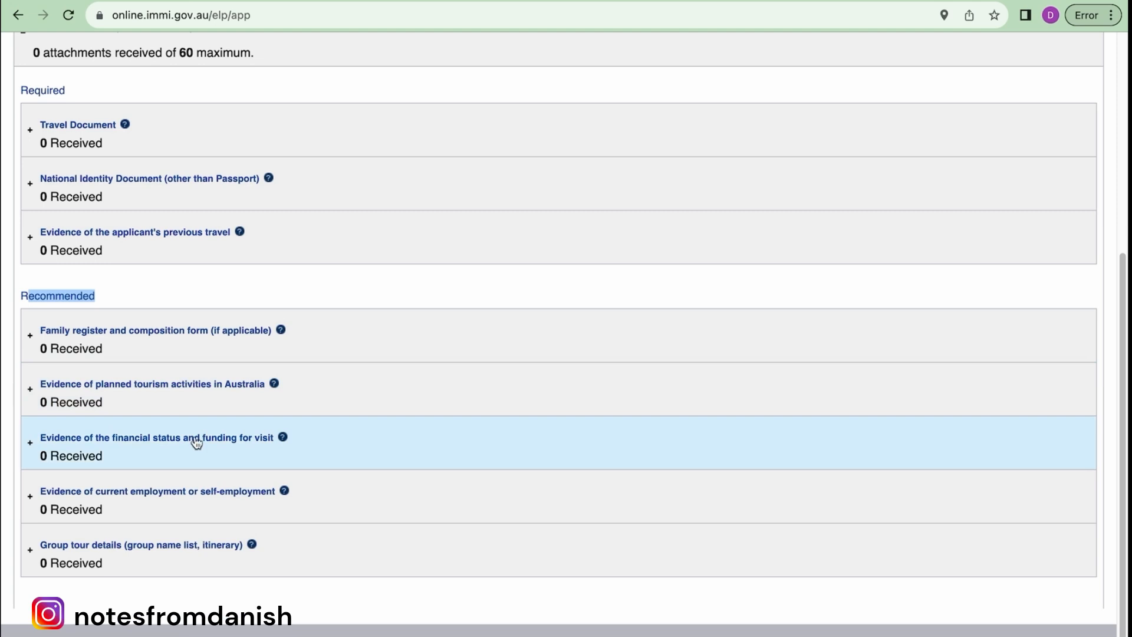
pyautogui.scroll(3, 196, 443)
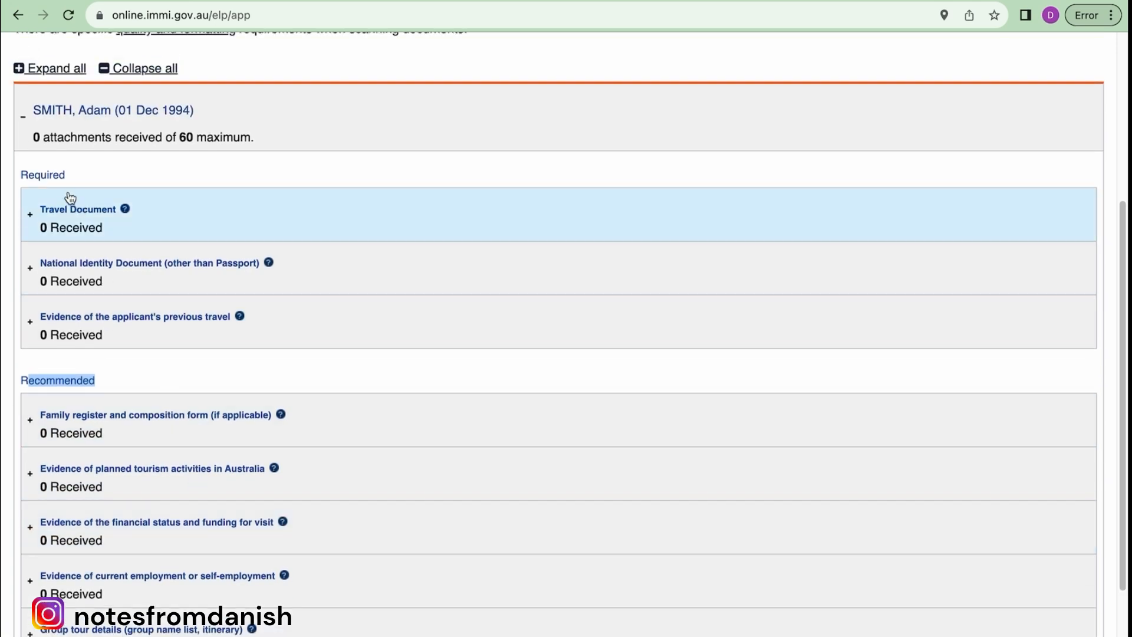
pyautogui.scroll(-5, 216, 365)
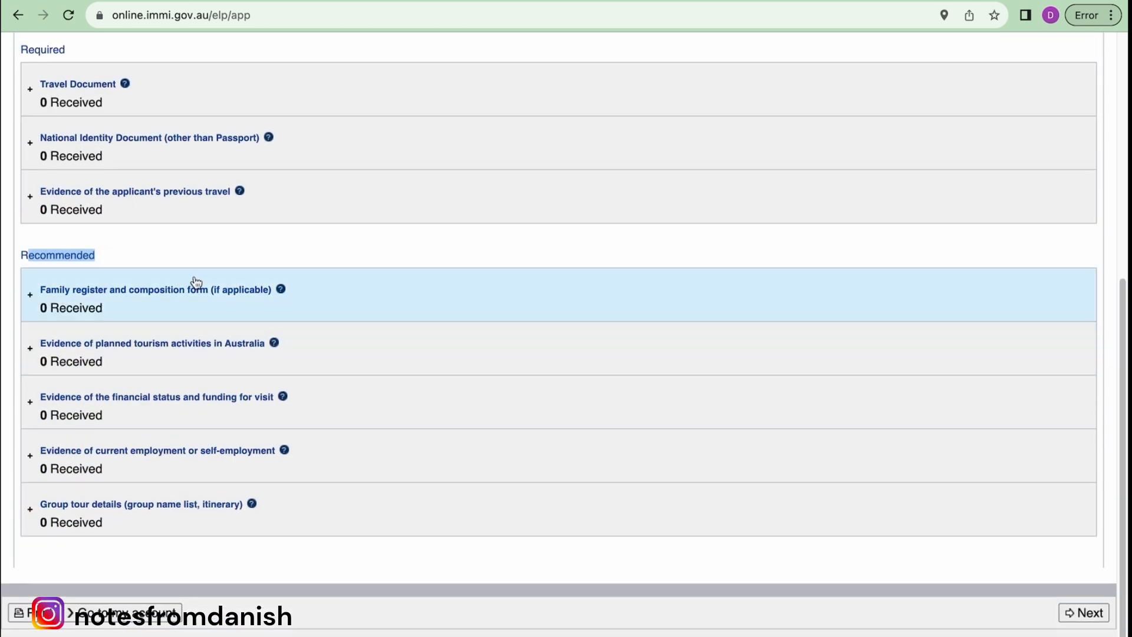
pyautogui.click(356, 337)
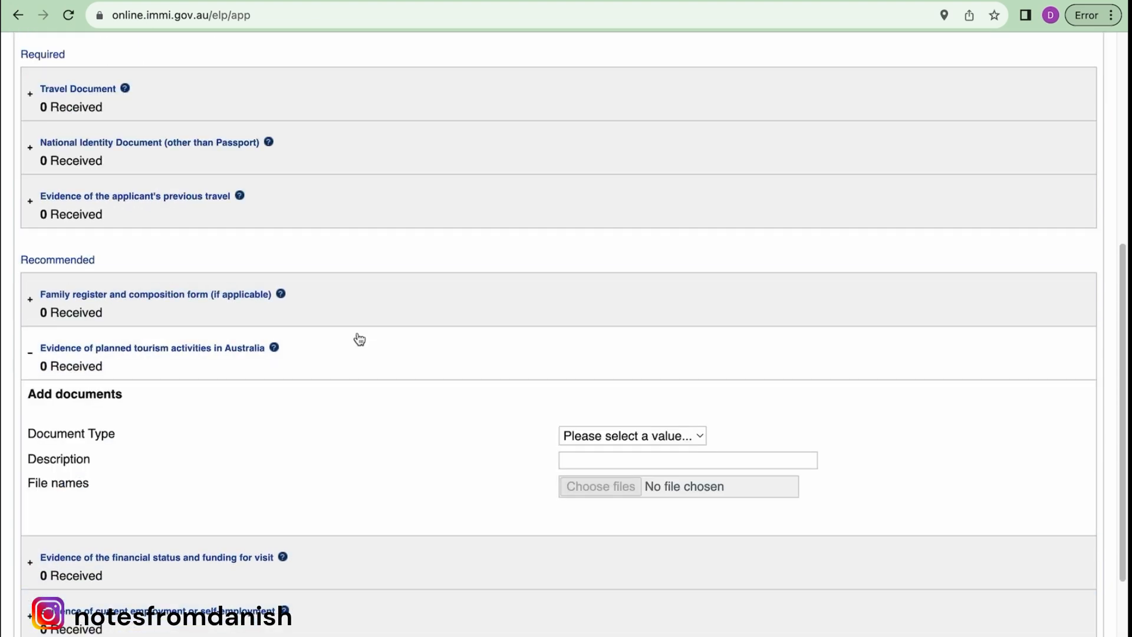
pyautogui.click(29, 357)
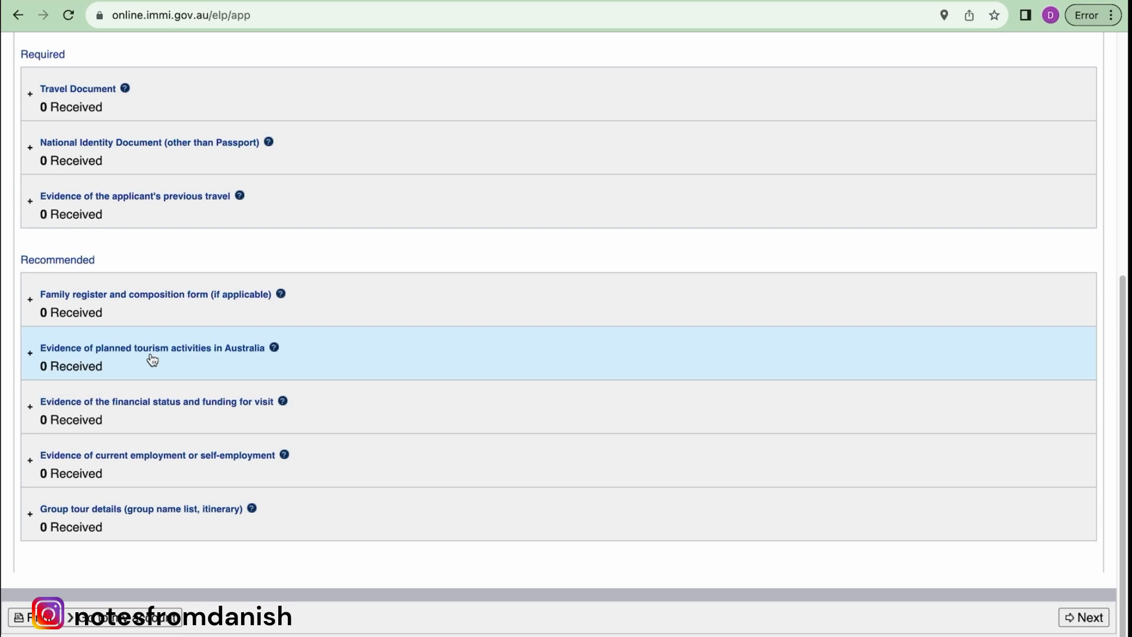
pyautogui.scroll(3, 152, 359)
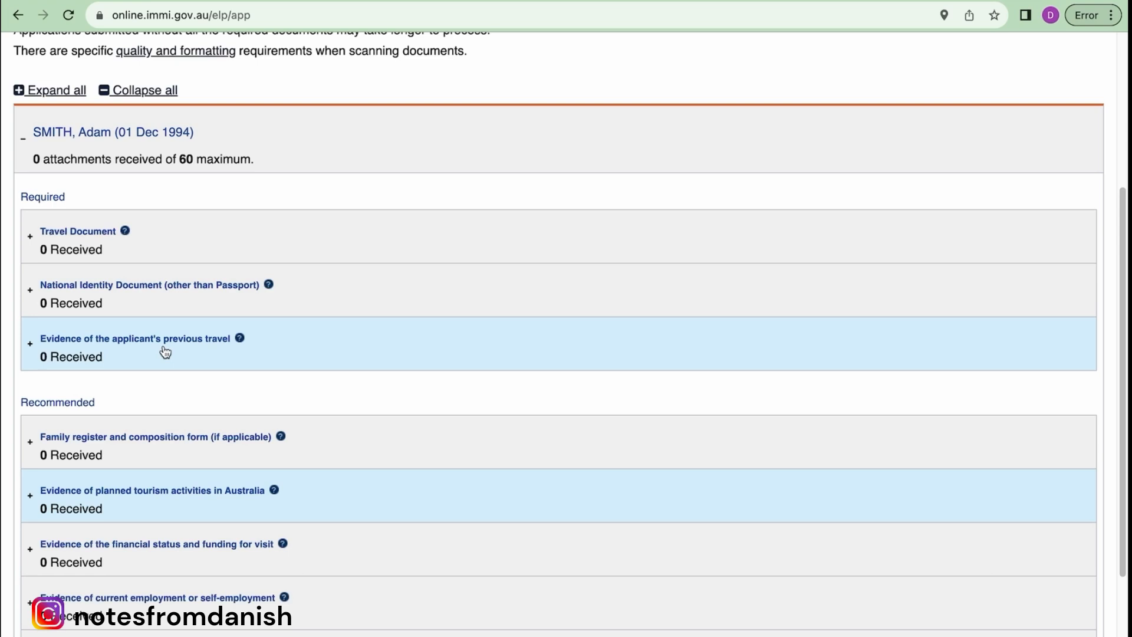
pyautogui.scroll(1, 164, 347)
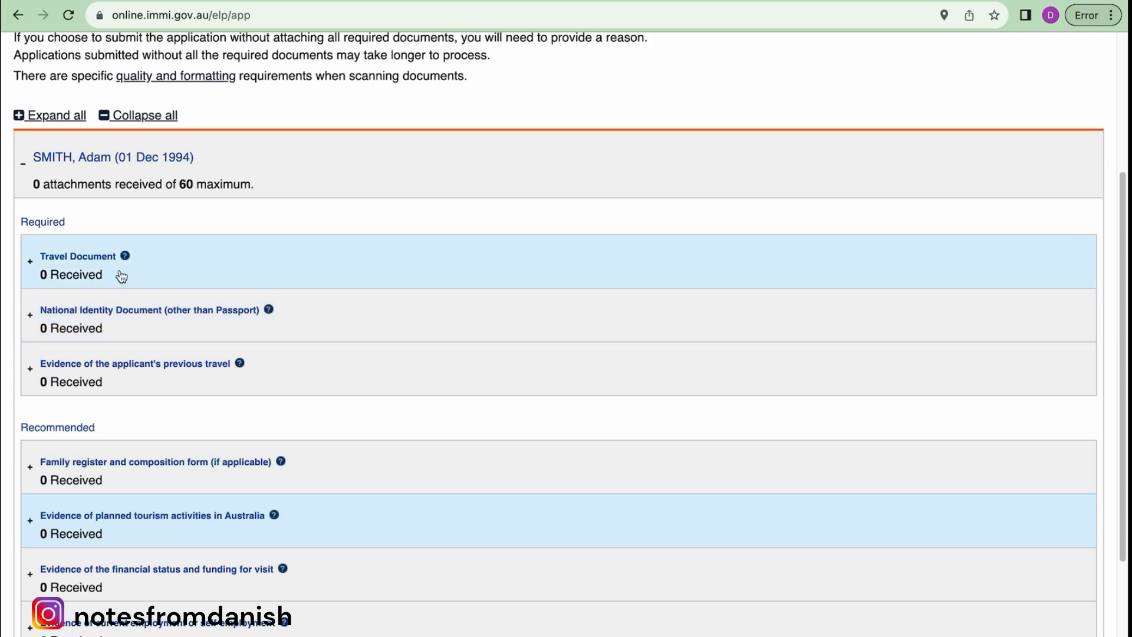
pyautogui.scroll(-5, 118, 276)
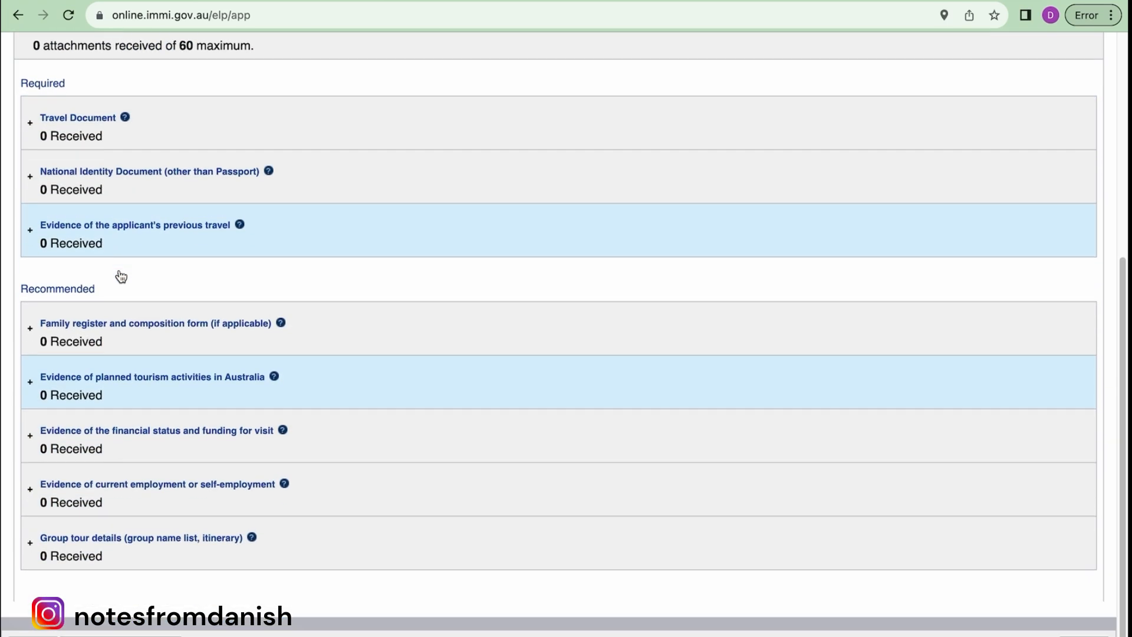
pyautogui.scroll(-1, 120, 275)
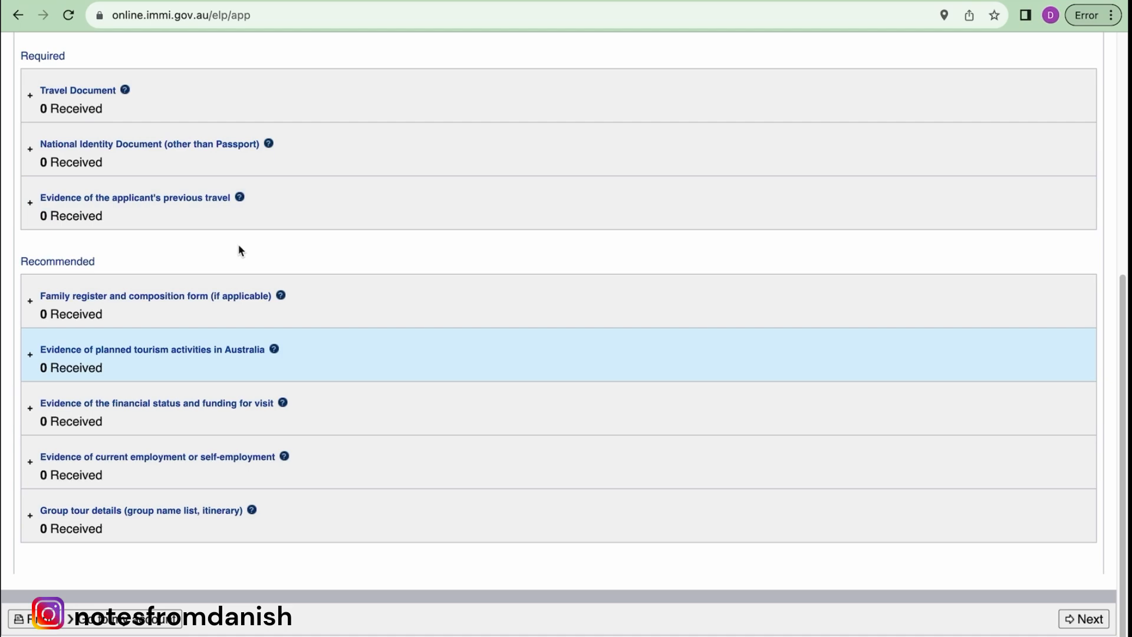
pyautogui.scroll(5, 239, 245)
pyautogui.scroll(-5, 239, 245)
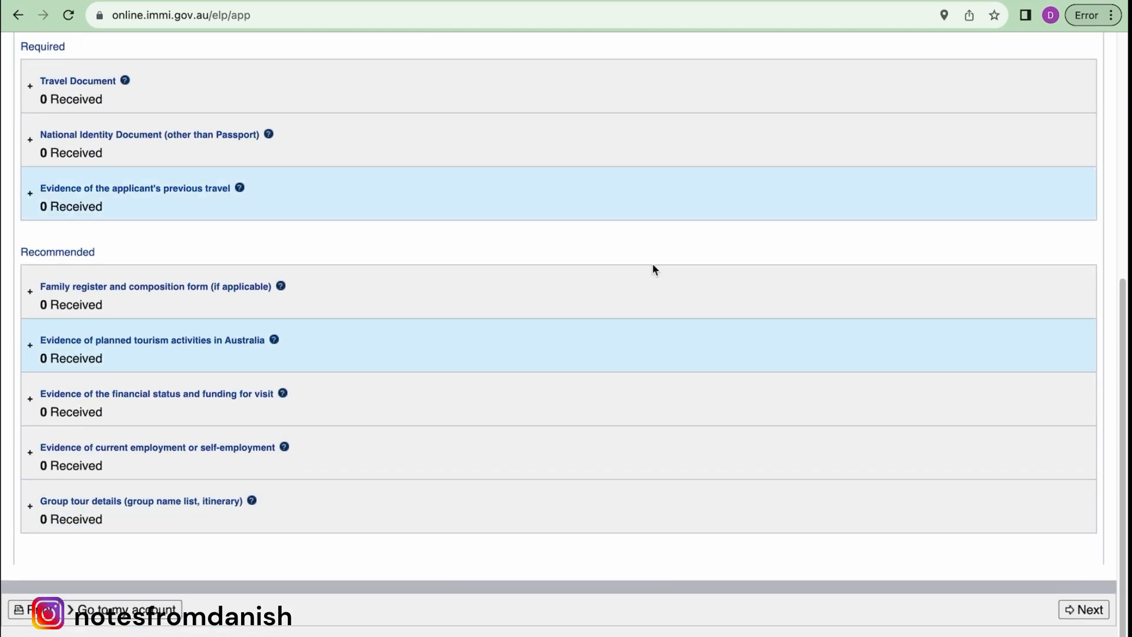
# - Skip attachments with 'Test' as the missing-evidence reason, then submit the application
pyautogui.click(1083, 614)
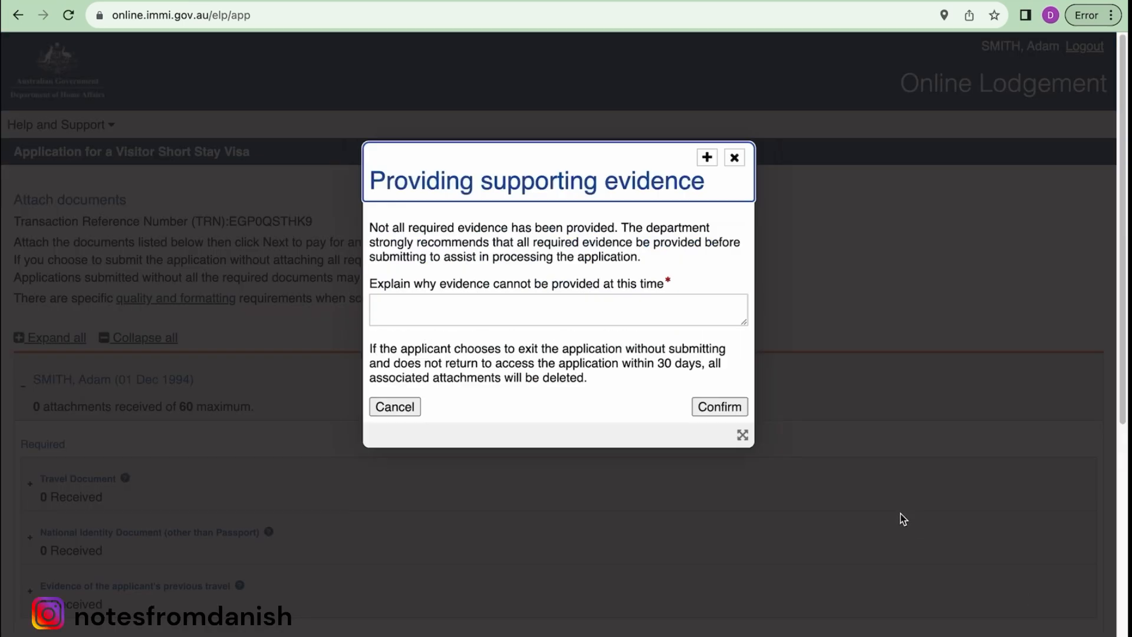
pyautogui.click(465, 309)
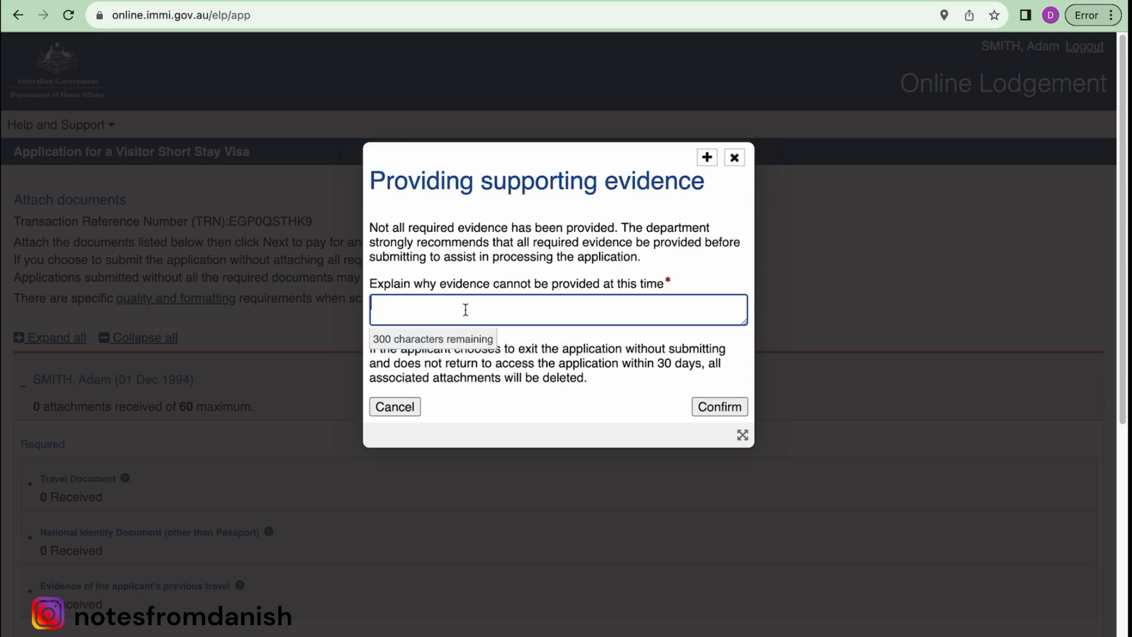
pyautogui.write('Test')
pyautogui.click(722, 411)
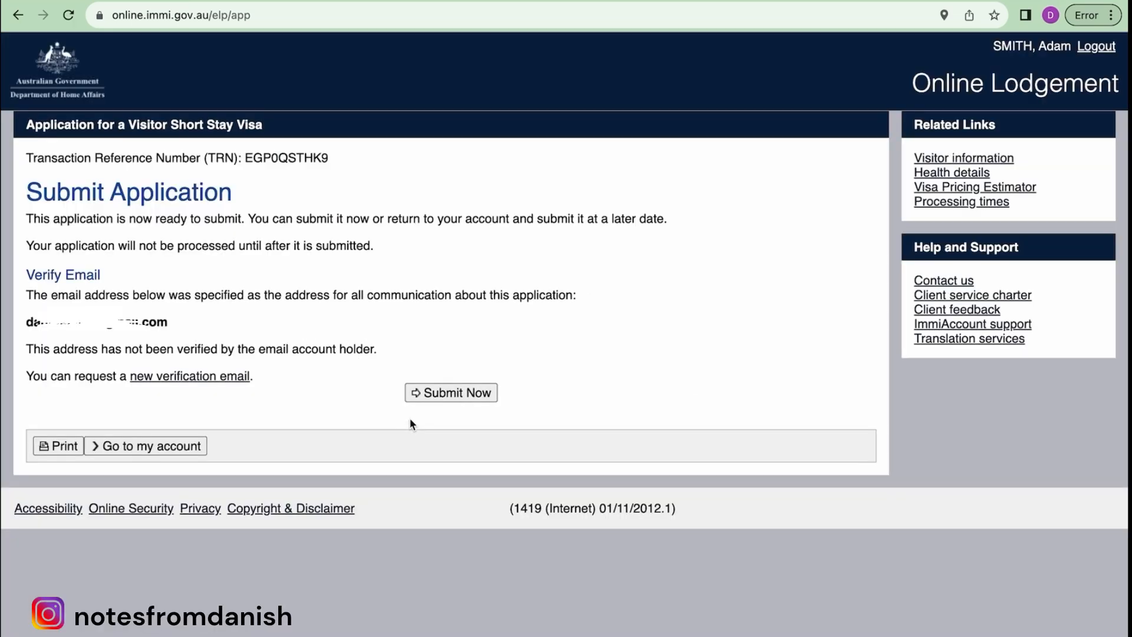
pyautogui.click(459, 399)
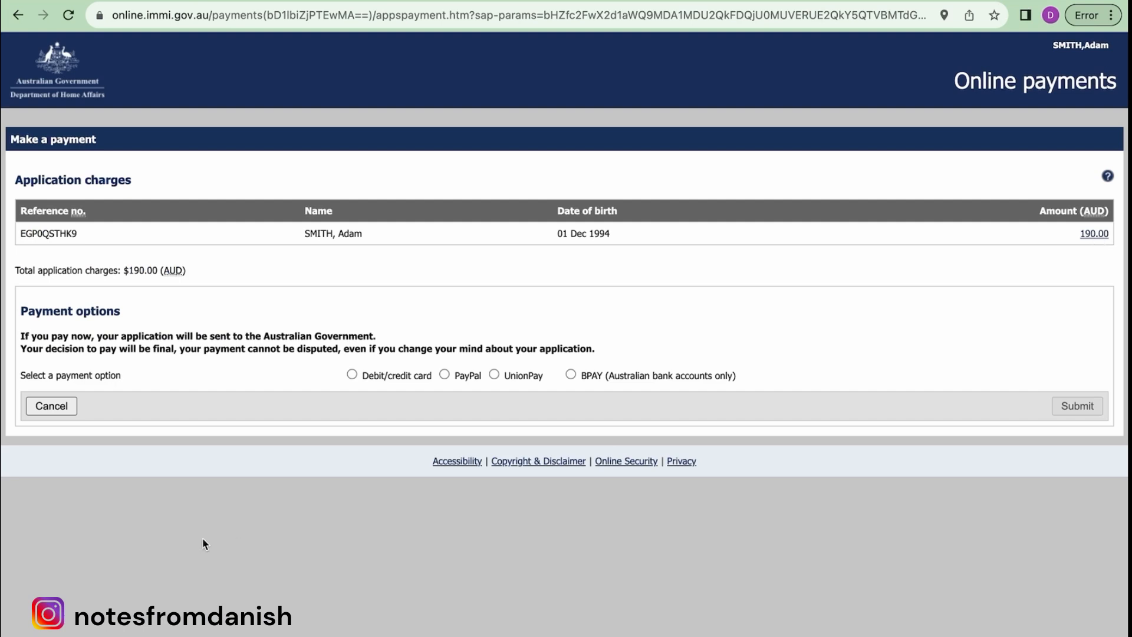
# - Choose Debit/credit card for the $190.00 charge and look over the card form
pyautogui.click(351, 375)
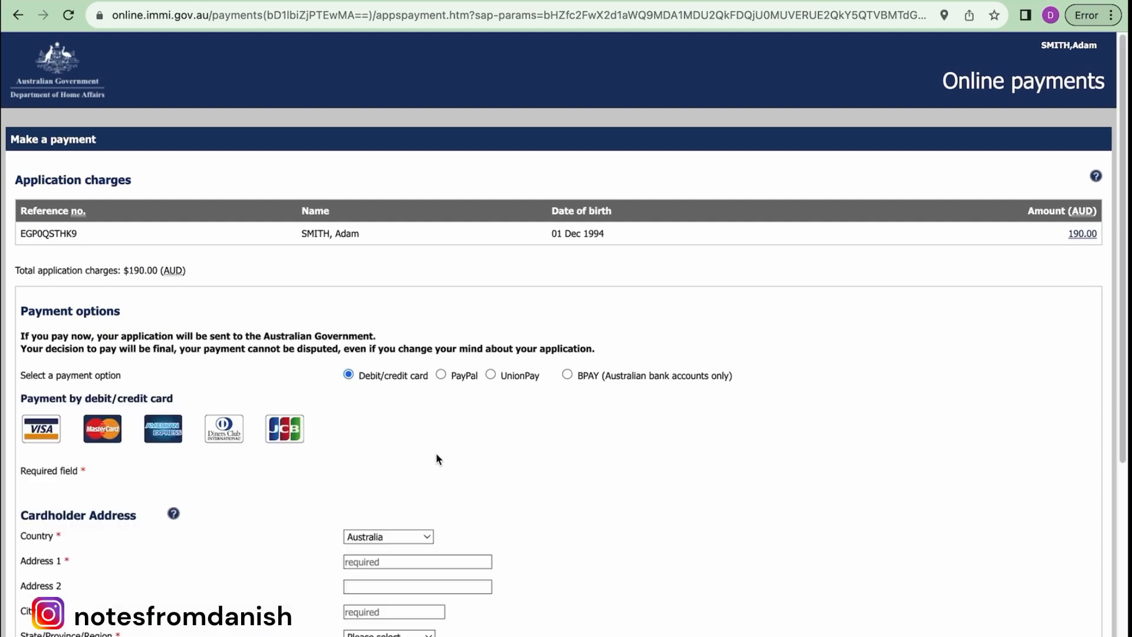
pyautogui.scroll(-5, 436, 454)
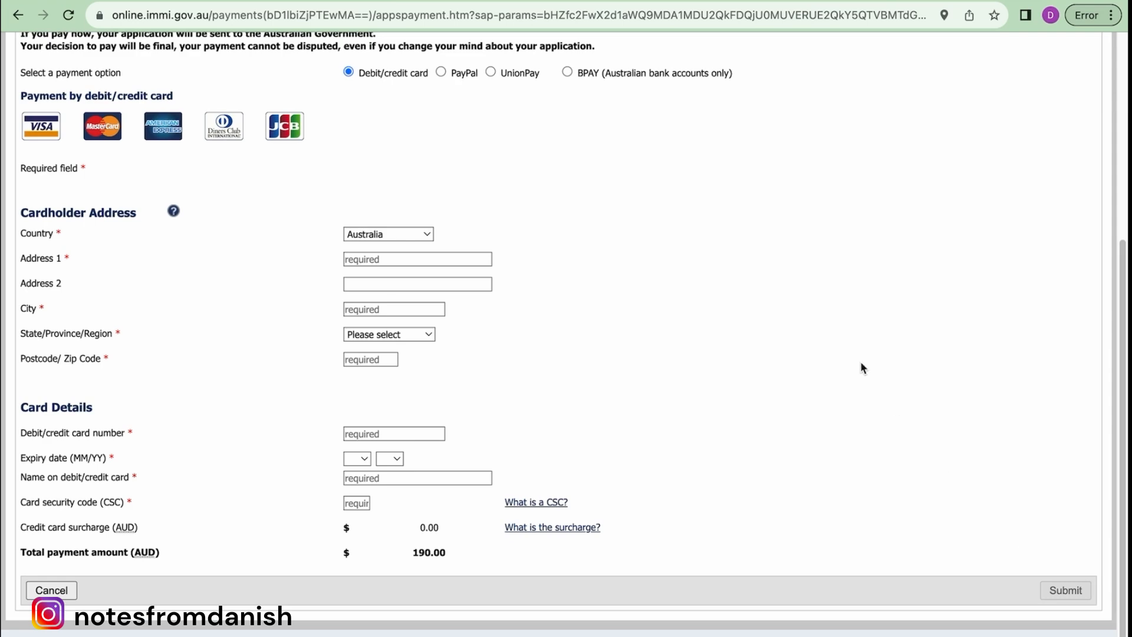
pyautogui.scroll(5, 862, 368)
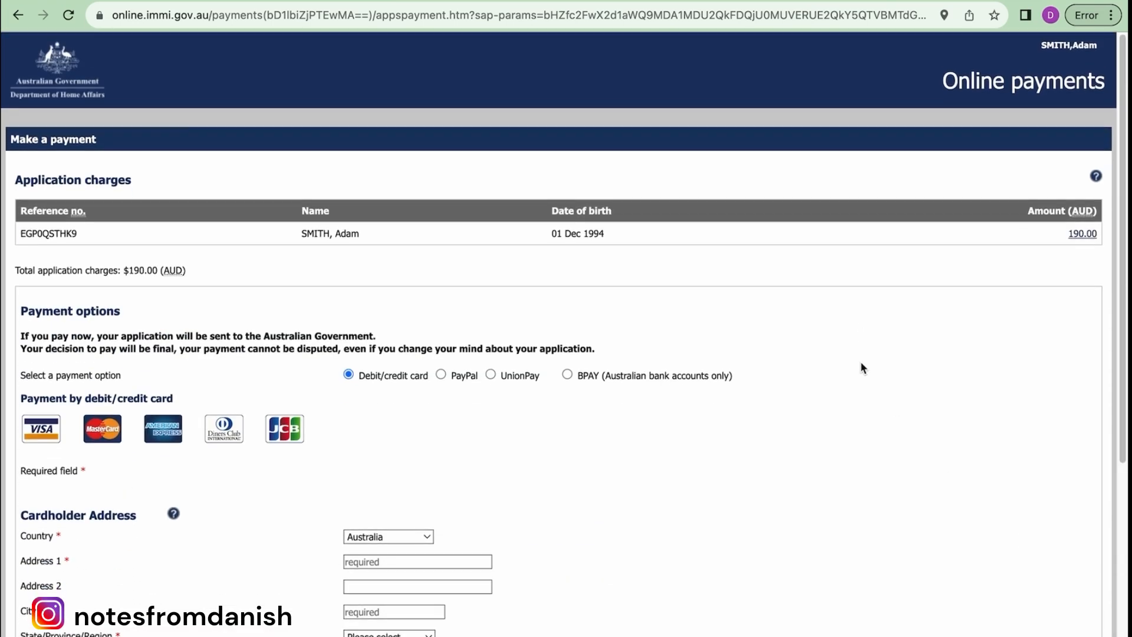